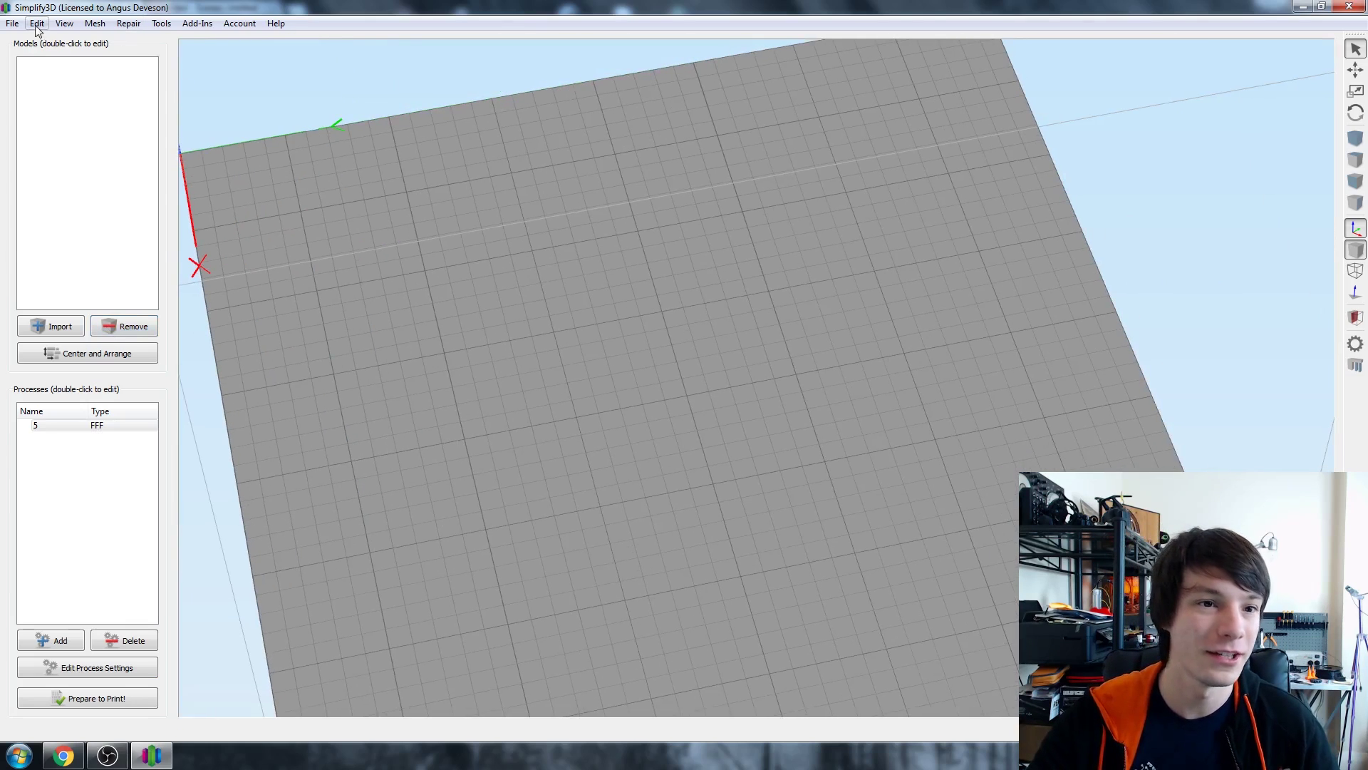
- Load 20mm_cube_soft_edges.STL from Recent Models and orbit and zoom to inspect the cube
click(12, 23)
mouse_move(79, 200)
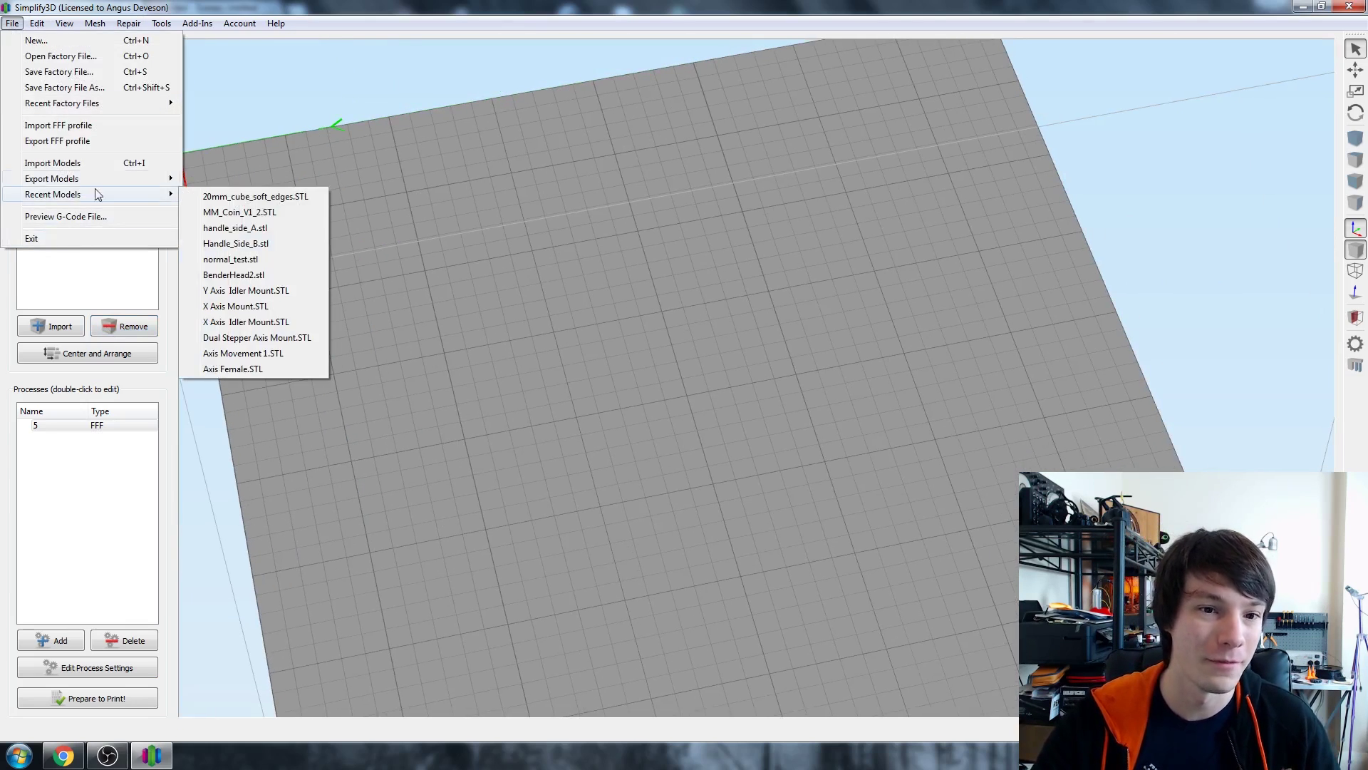
click(256, 192)
drag(520, 278, 640, 373)
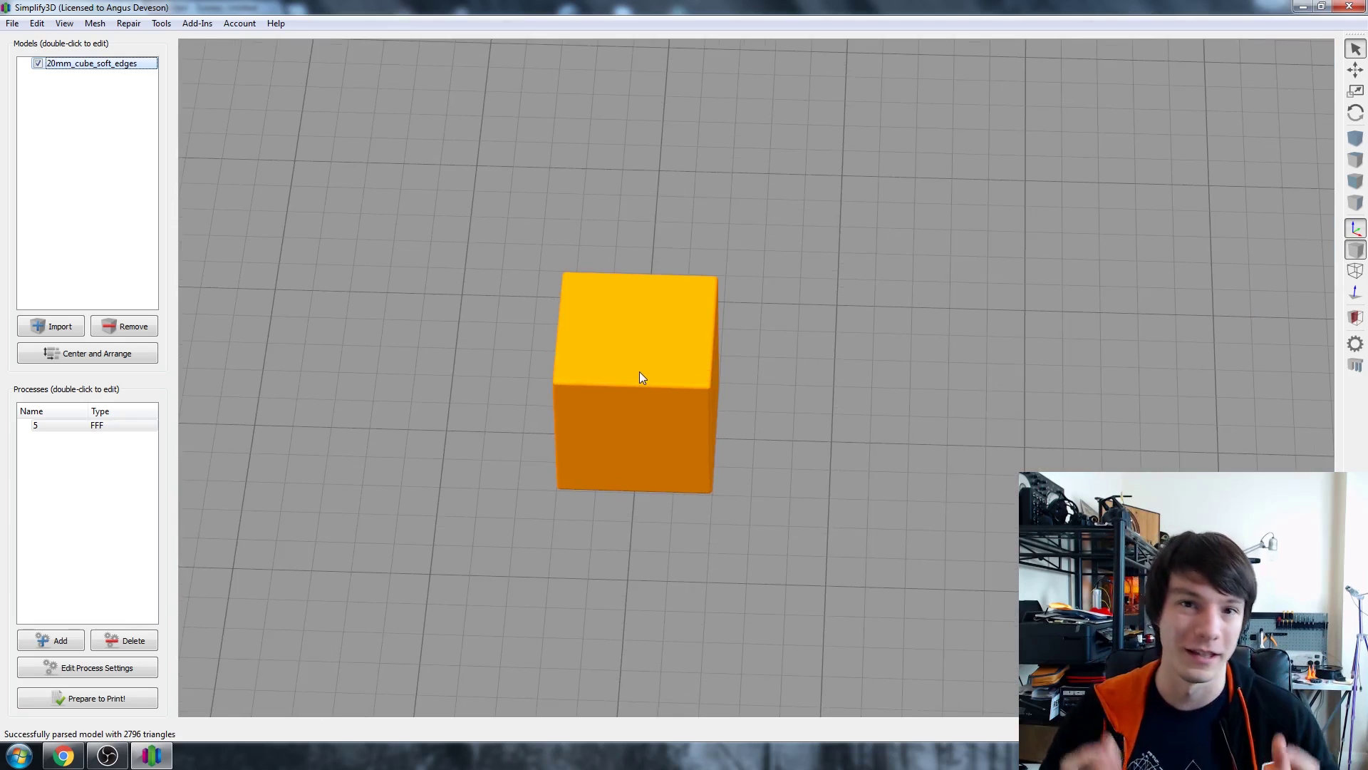
scroll(578, 378, down, 4)
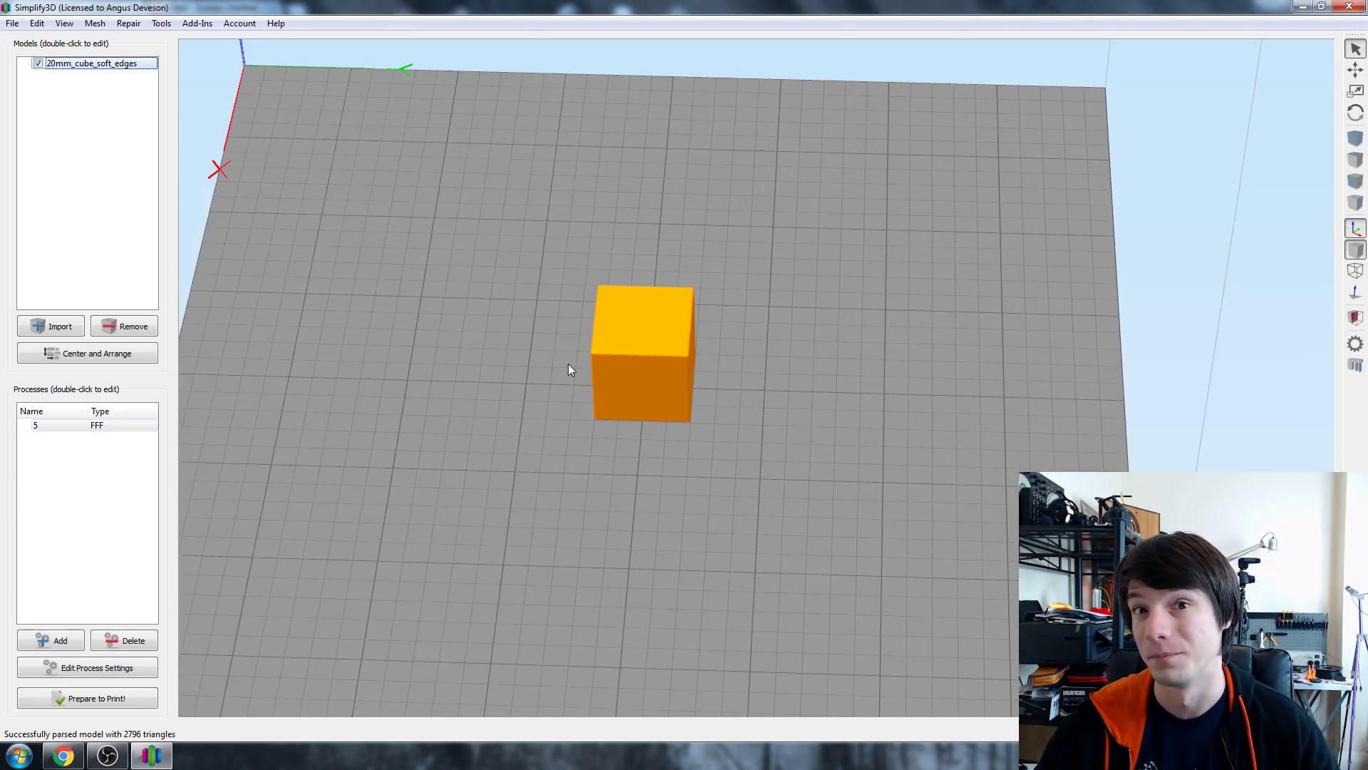
mouse_move(449, 337)
mouse_down()
mouse_move(406, 330)
mouse_move(442, 346)
mouse_up()
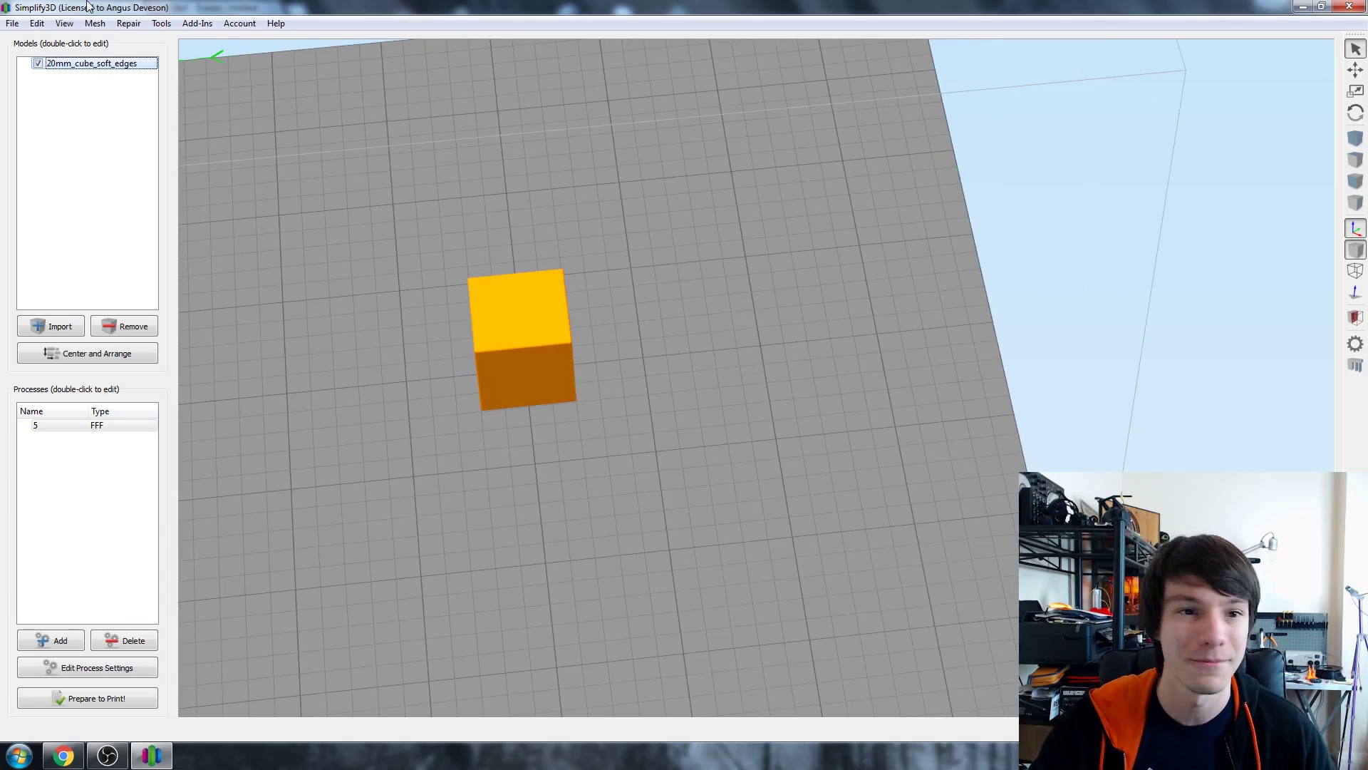
- Duplicate the cube into 5 copies, then center and arrange all six on the bed
click(43, 24)
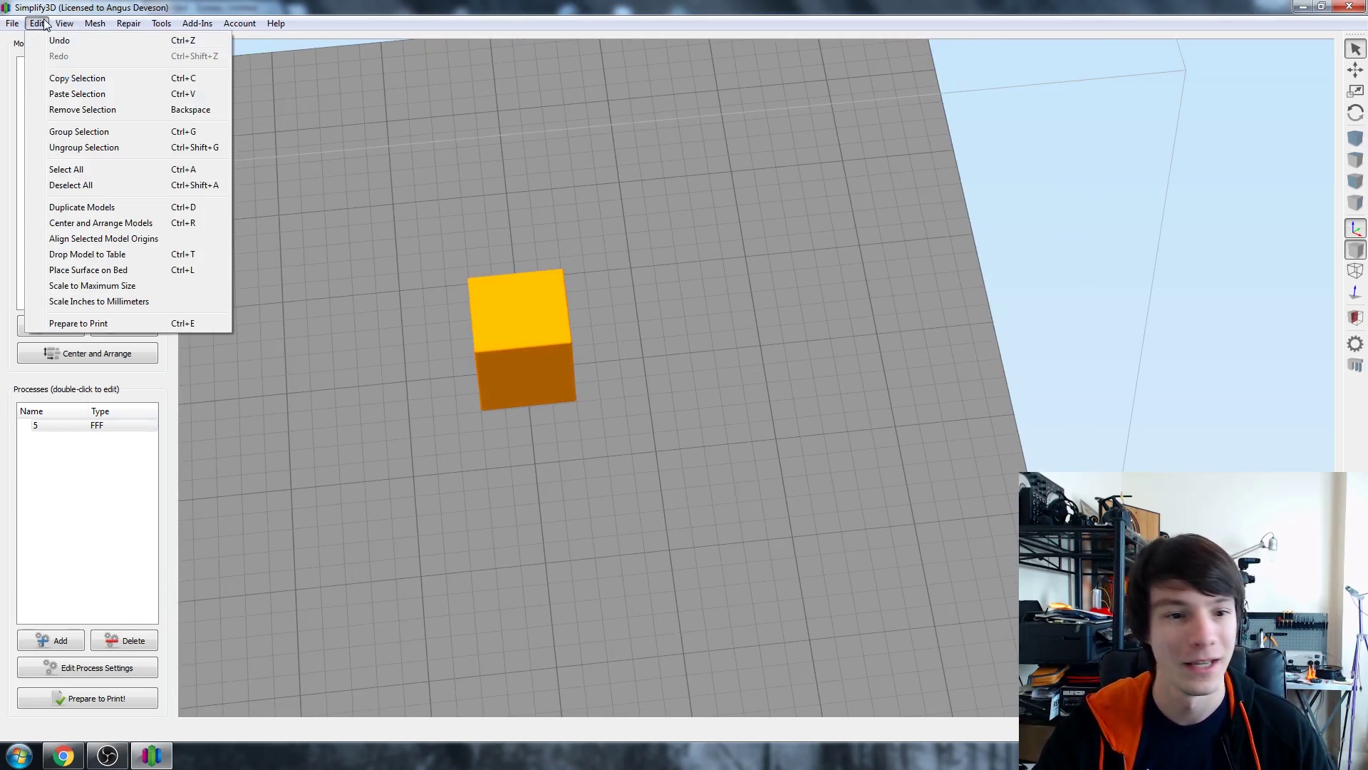
click(71, 208)
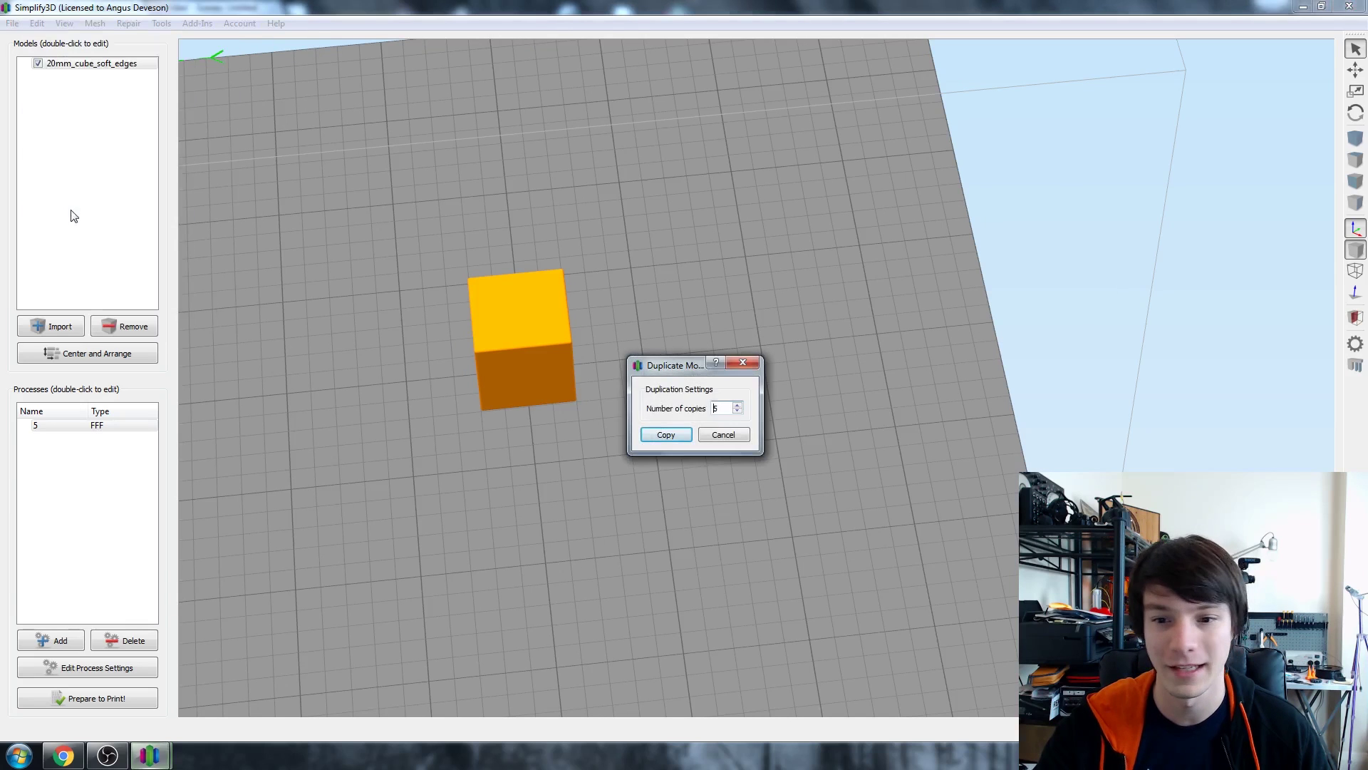
click(656, 435)
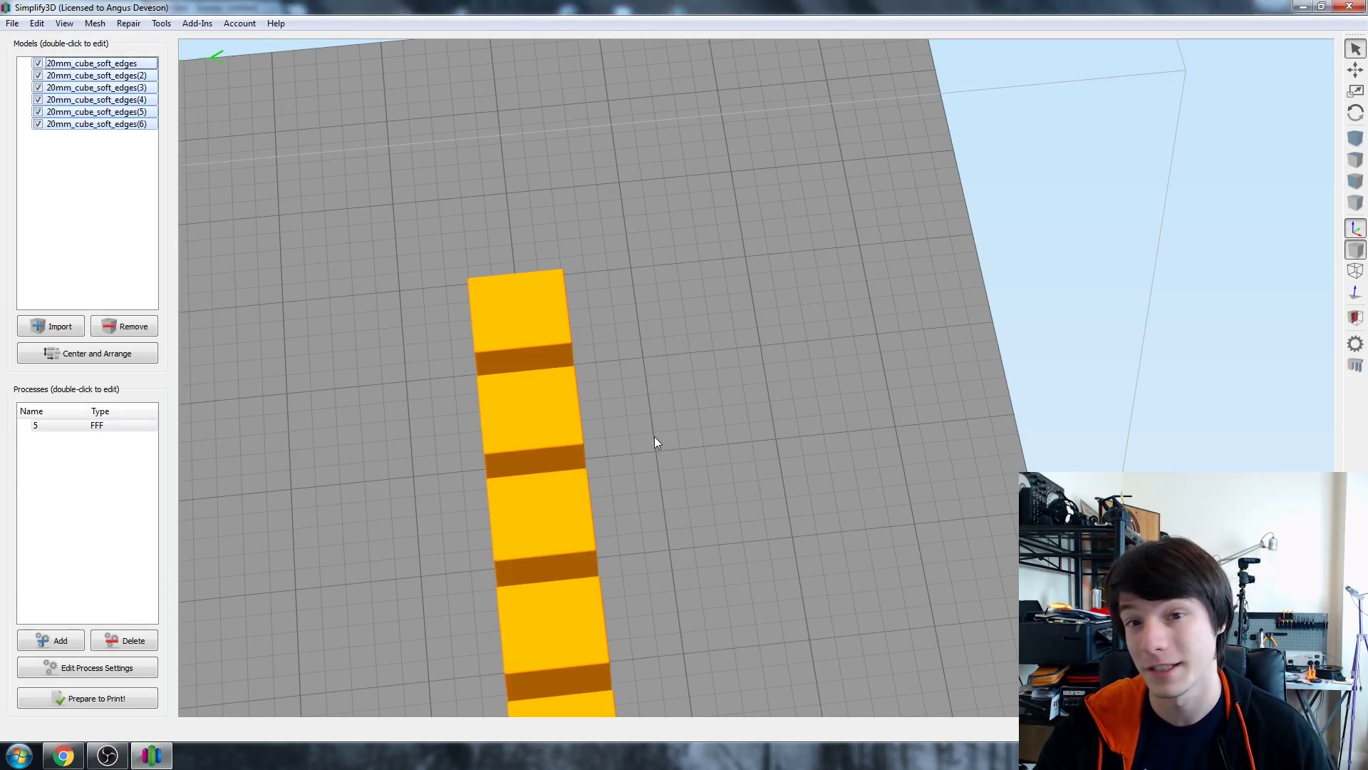
scroll(656, 428, down, 5)
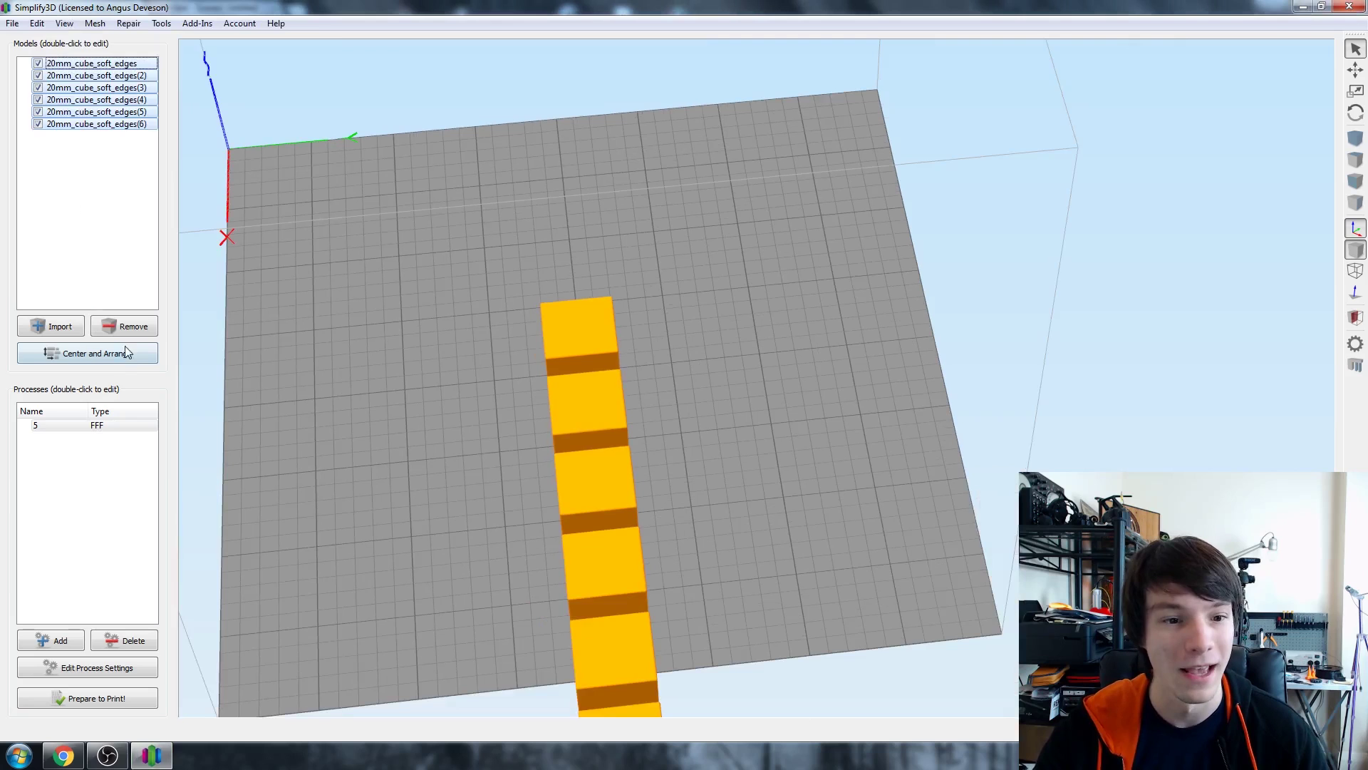
click(129, 353)
scroll(588, 363, up, 5)
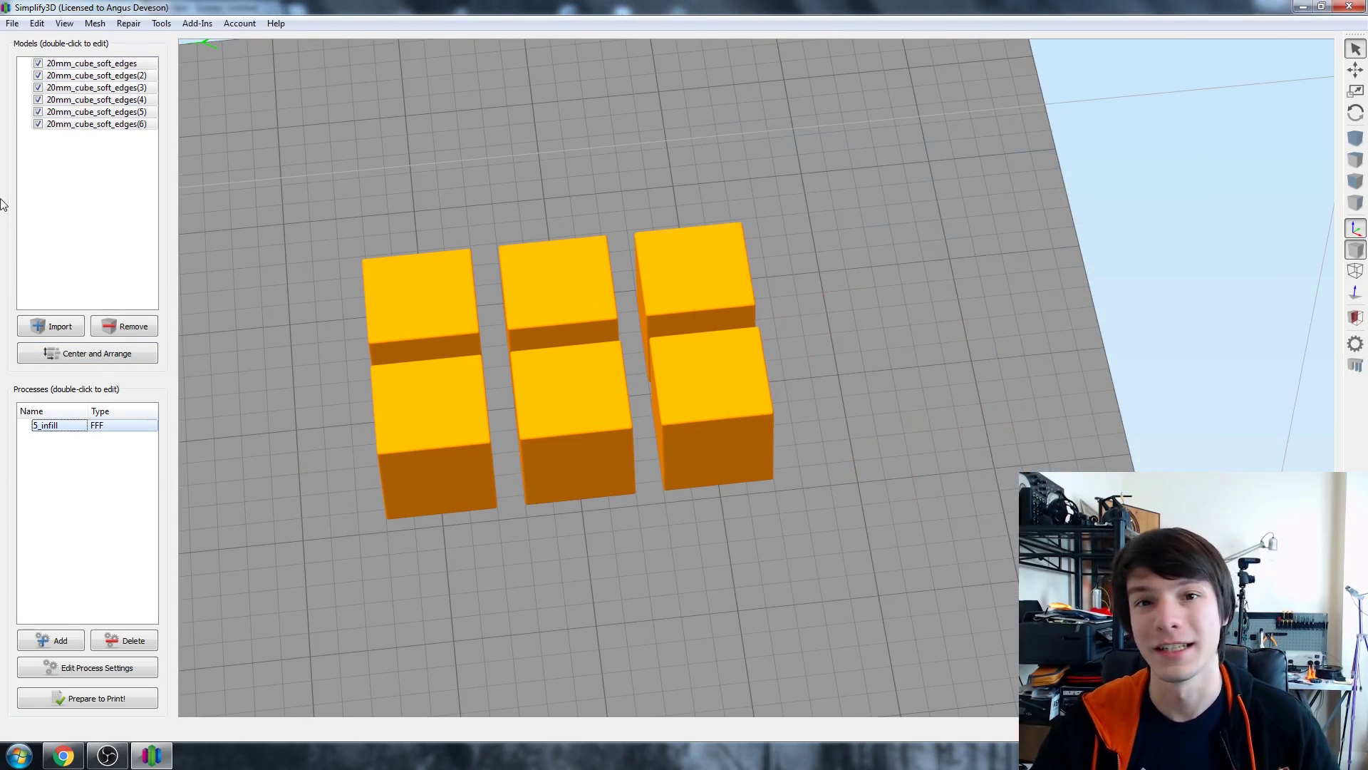
- Rename the process '5' to '5_infill'
click(38, 428)
text(infill)
key(Return)
- Apply 5_infill to all six cubes and slice them to preview the toolpaths
double_click(38, 428)
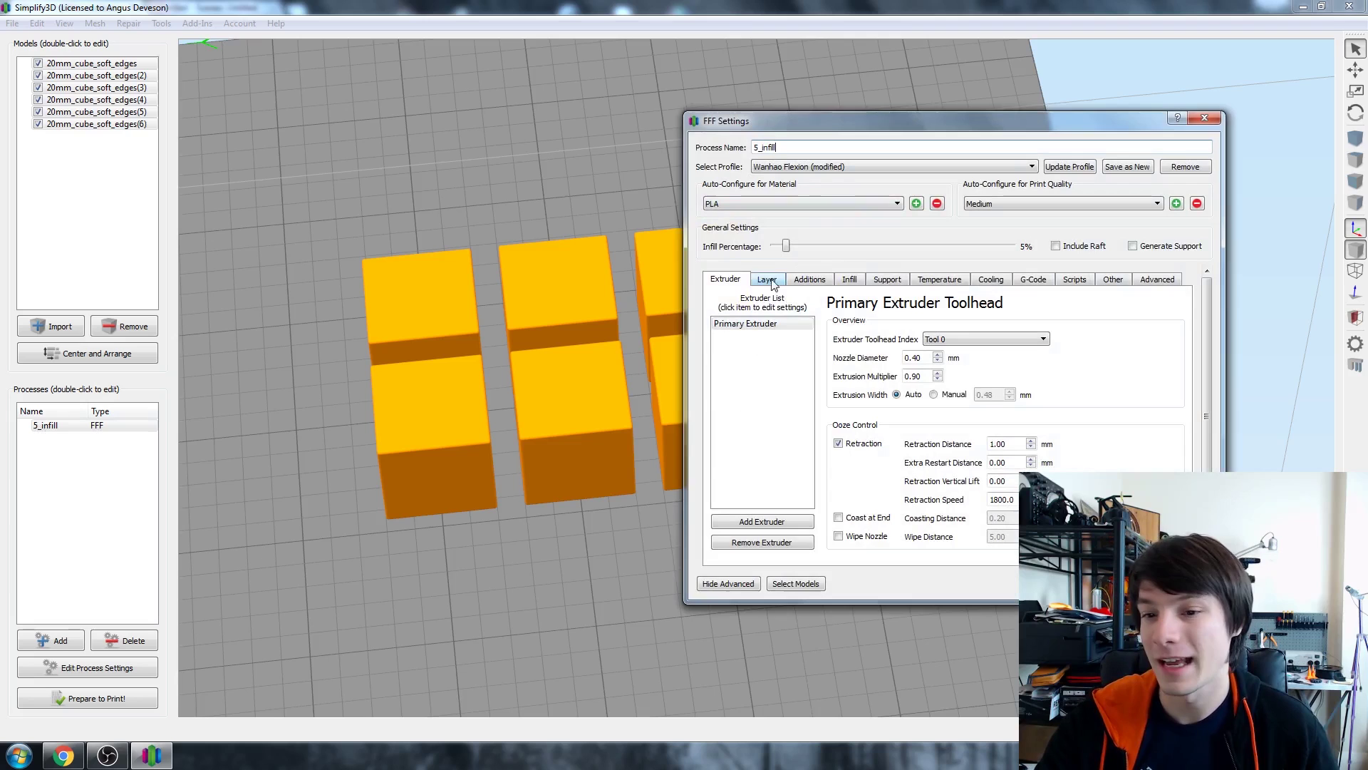
click(787, 583)
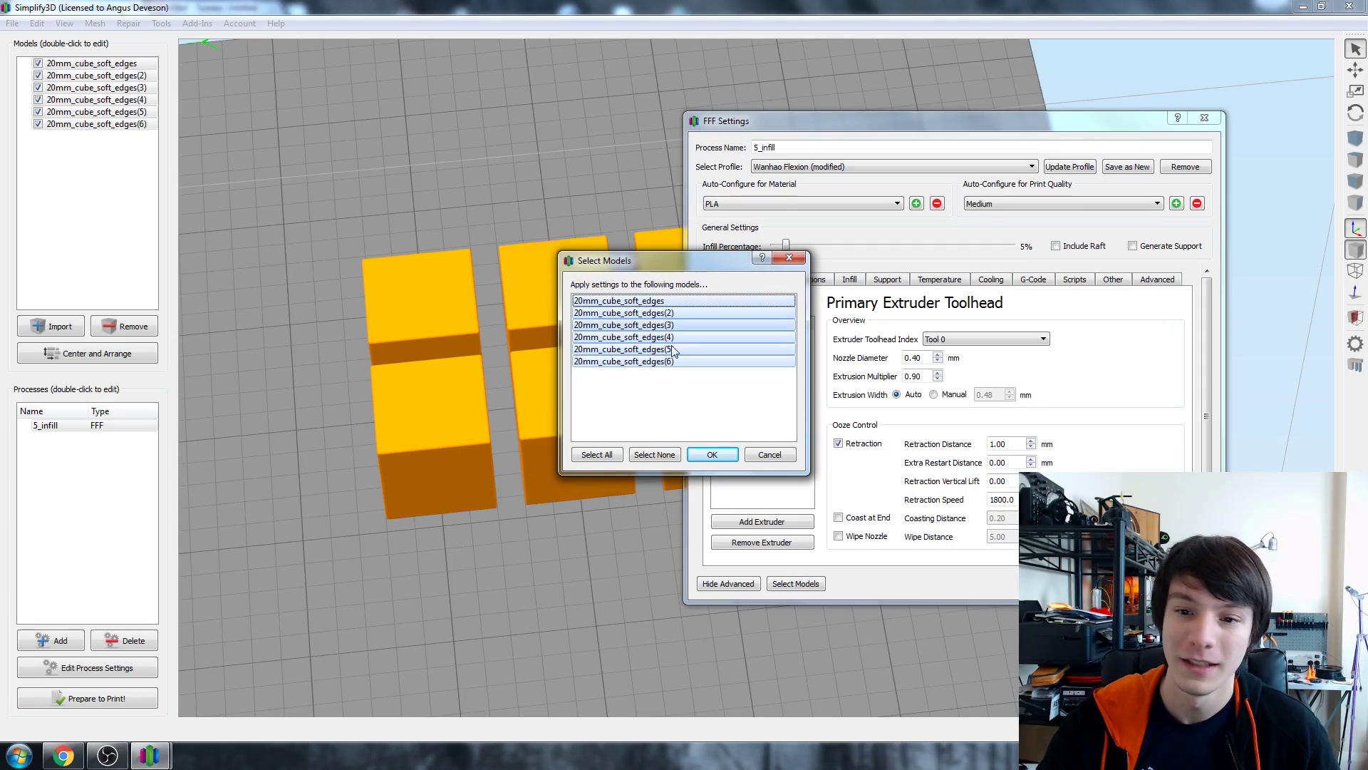
click(714, 455)
click(1133, 583)
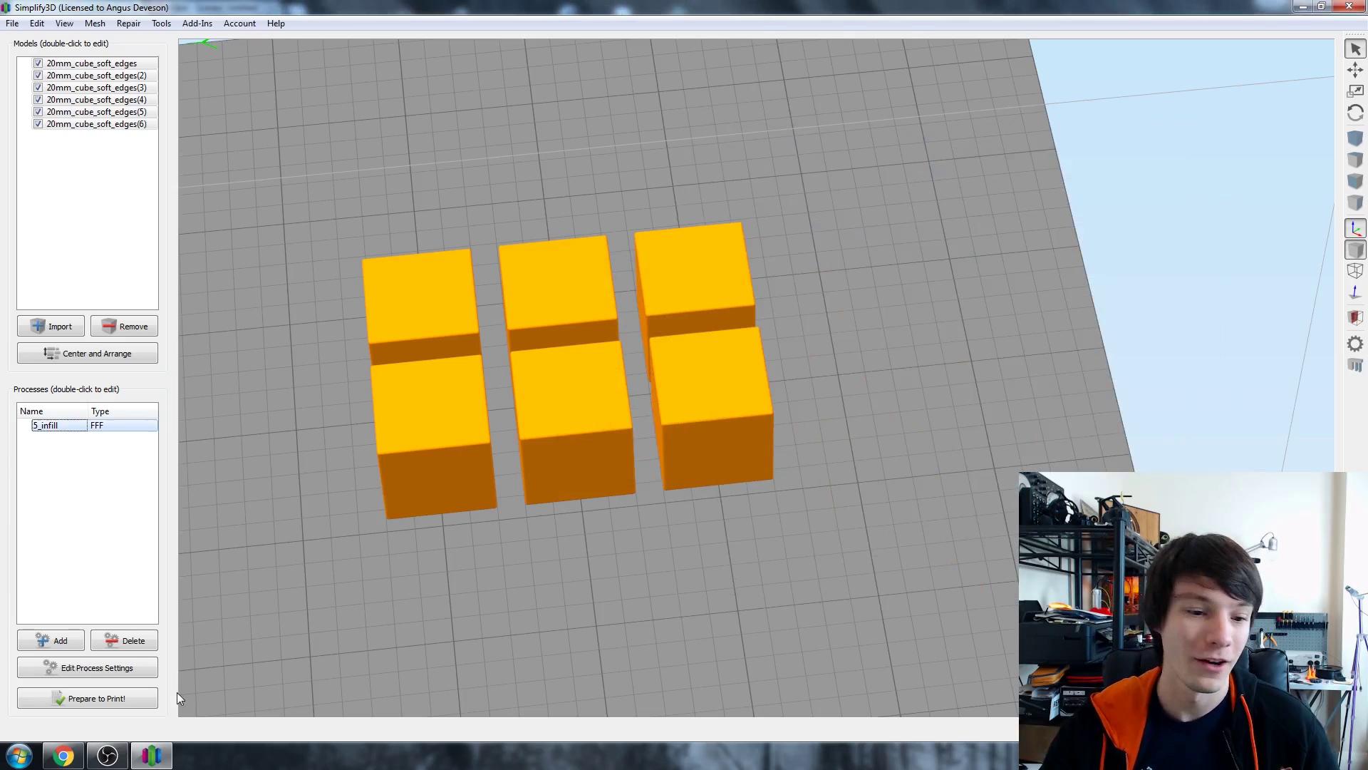
click(146, 697)
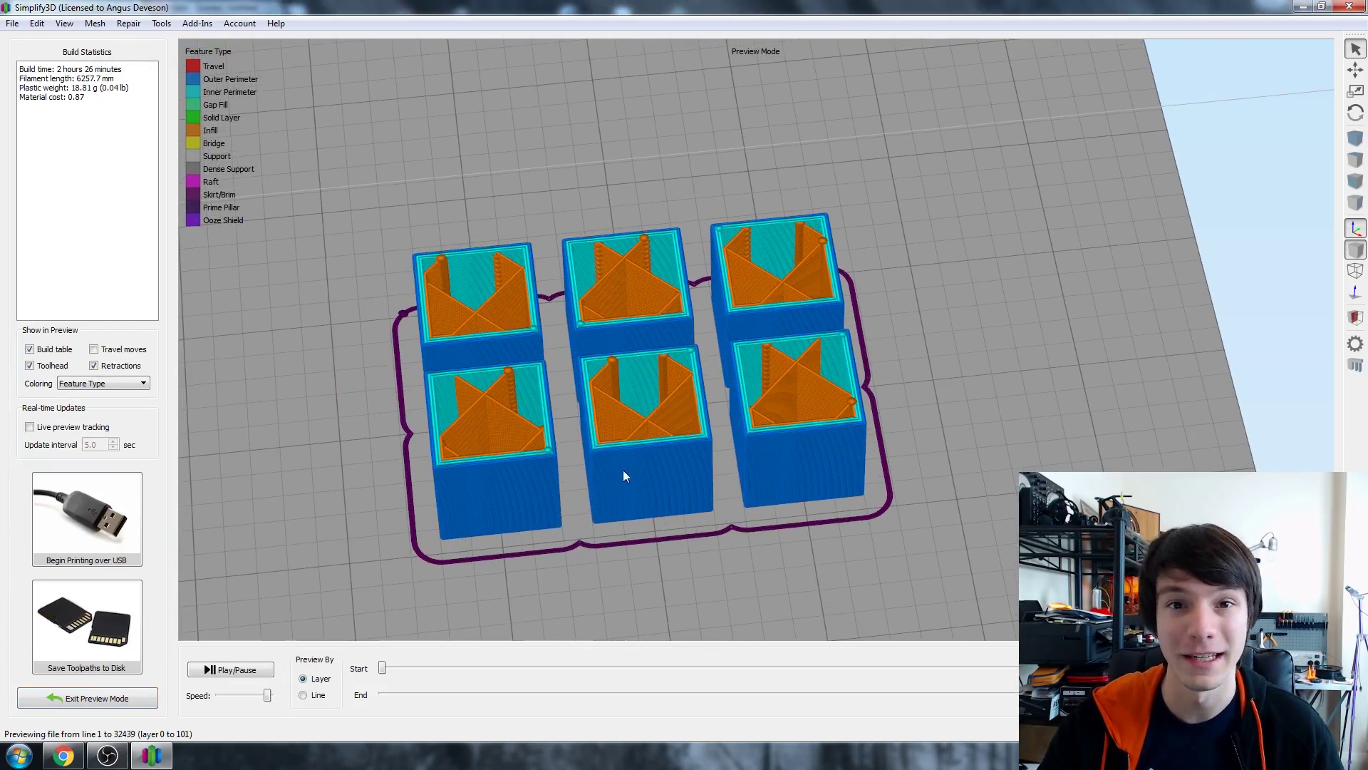
mouse_move(623, 469)
mouse_down()
mouse_move(628, 436)
mouse_move(604, 480)
mouse_up()
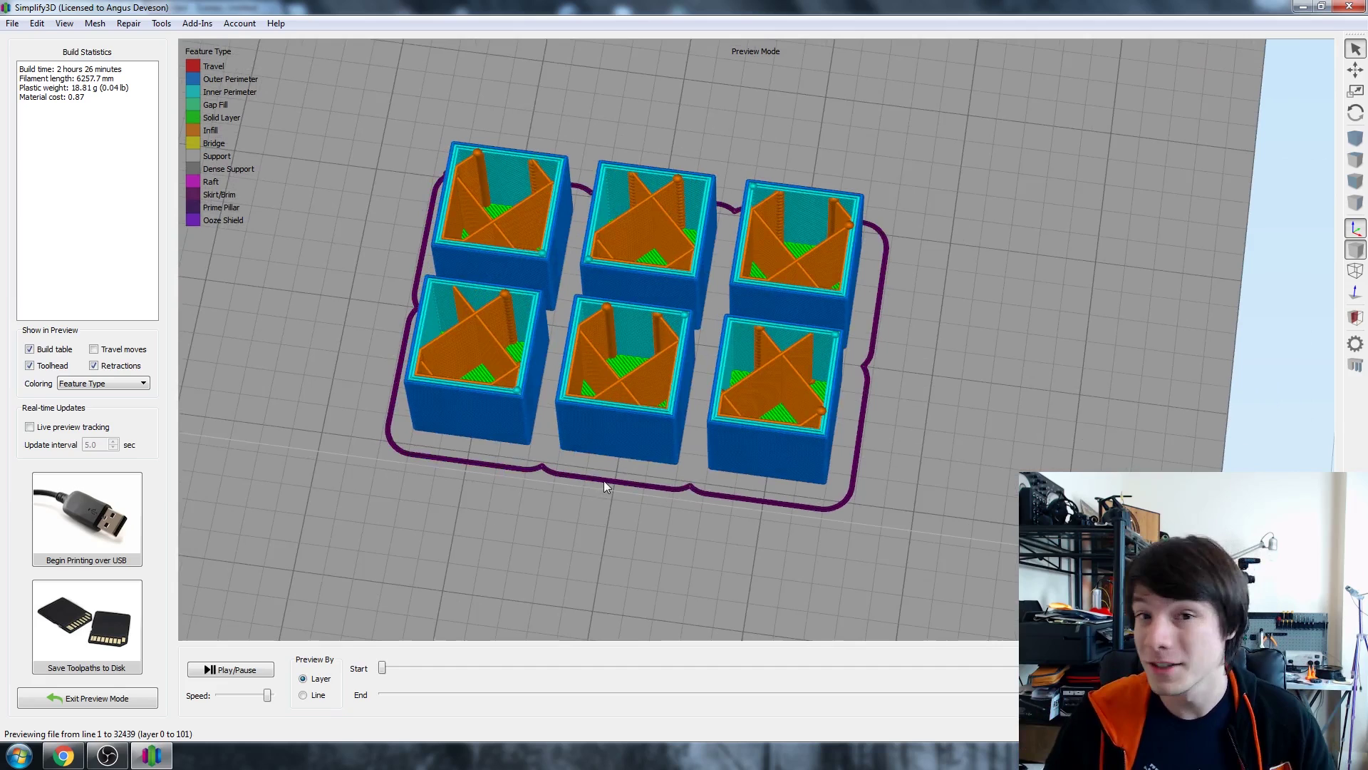
- Exit the preview and set Top Solid Layers to 0 in 5_infill's Layer settings
click(141, 697)
double_click(57, 425)
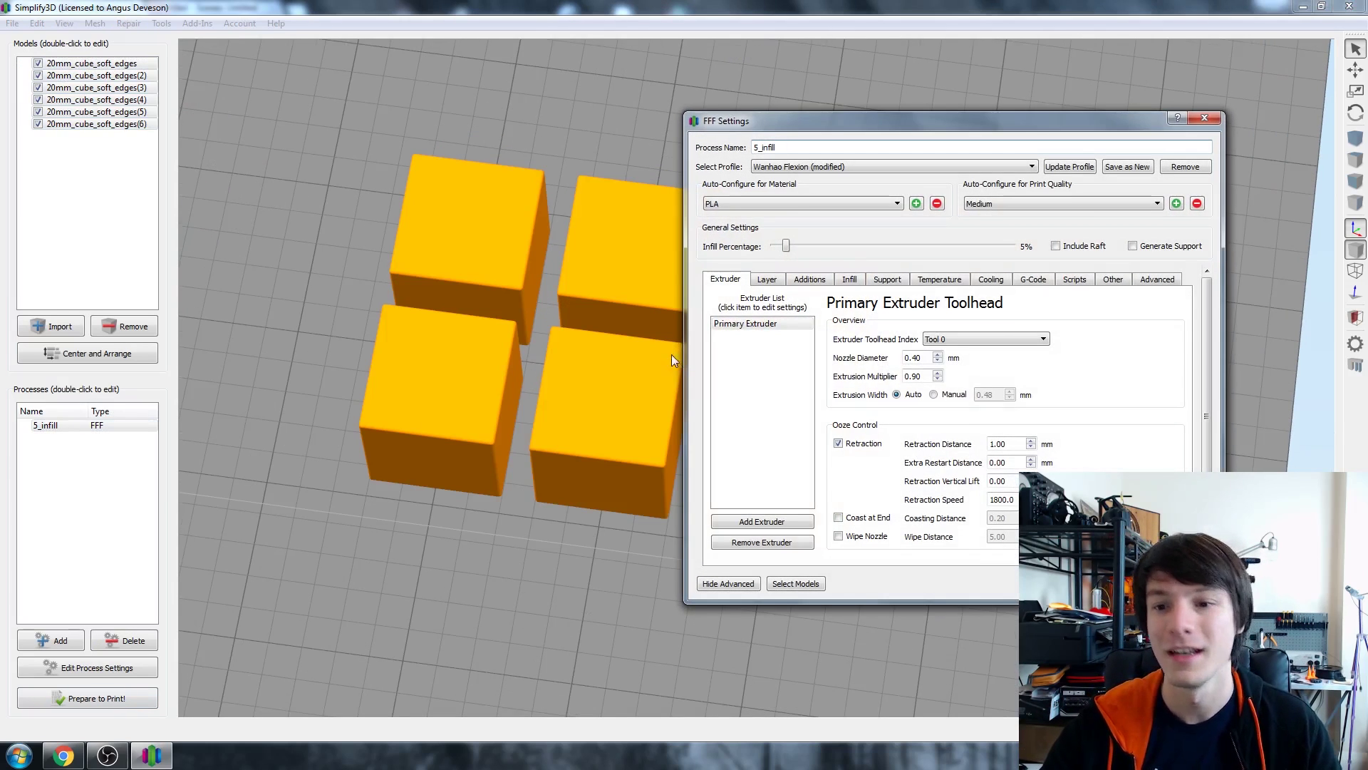
click(761, 280)
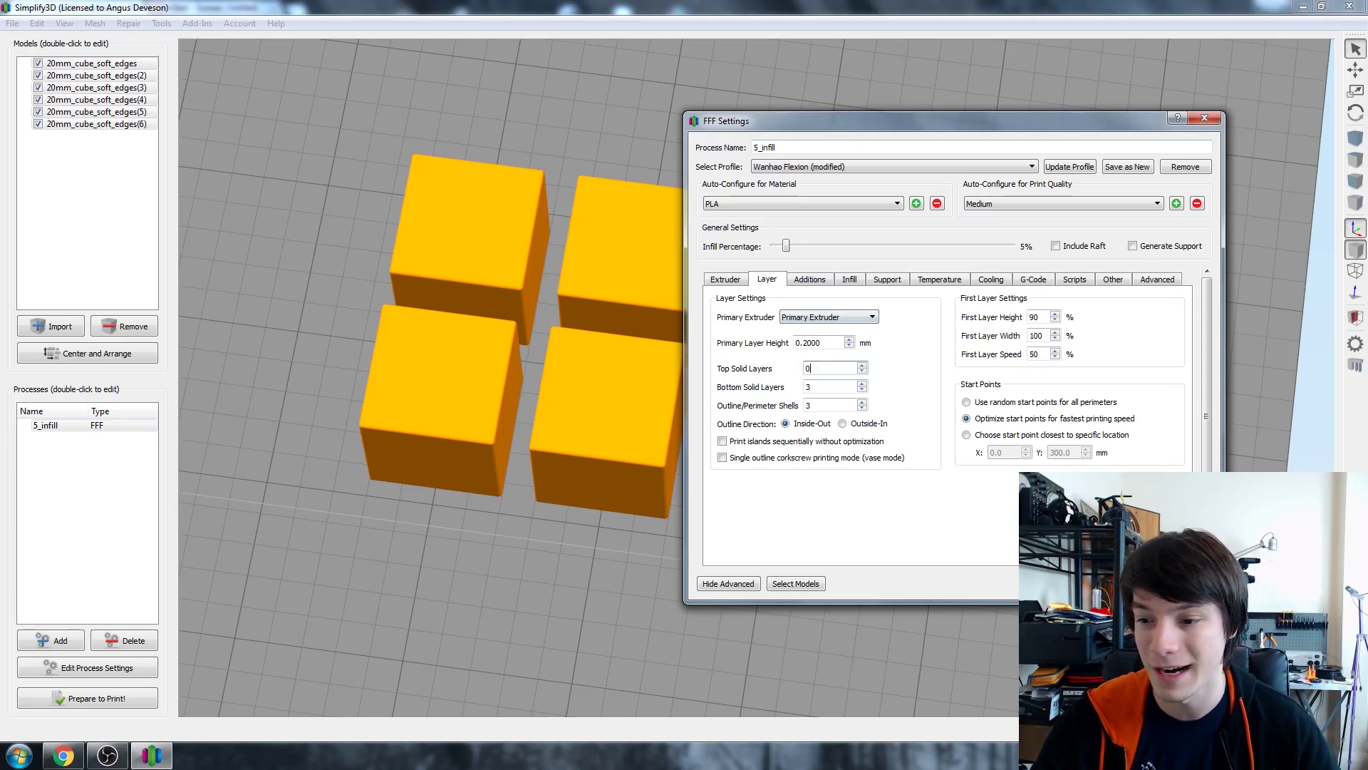
- Save the 5_infill changes, re-slice, and inspect the open-topped toolpaths before exiting the preview
click(1126, 583)
click(62, 687)
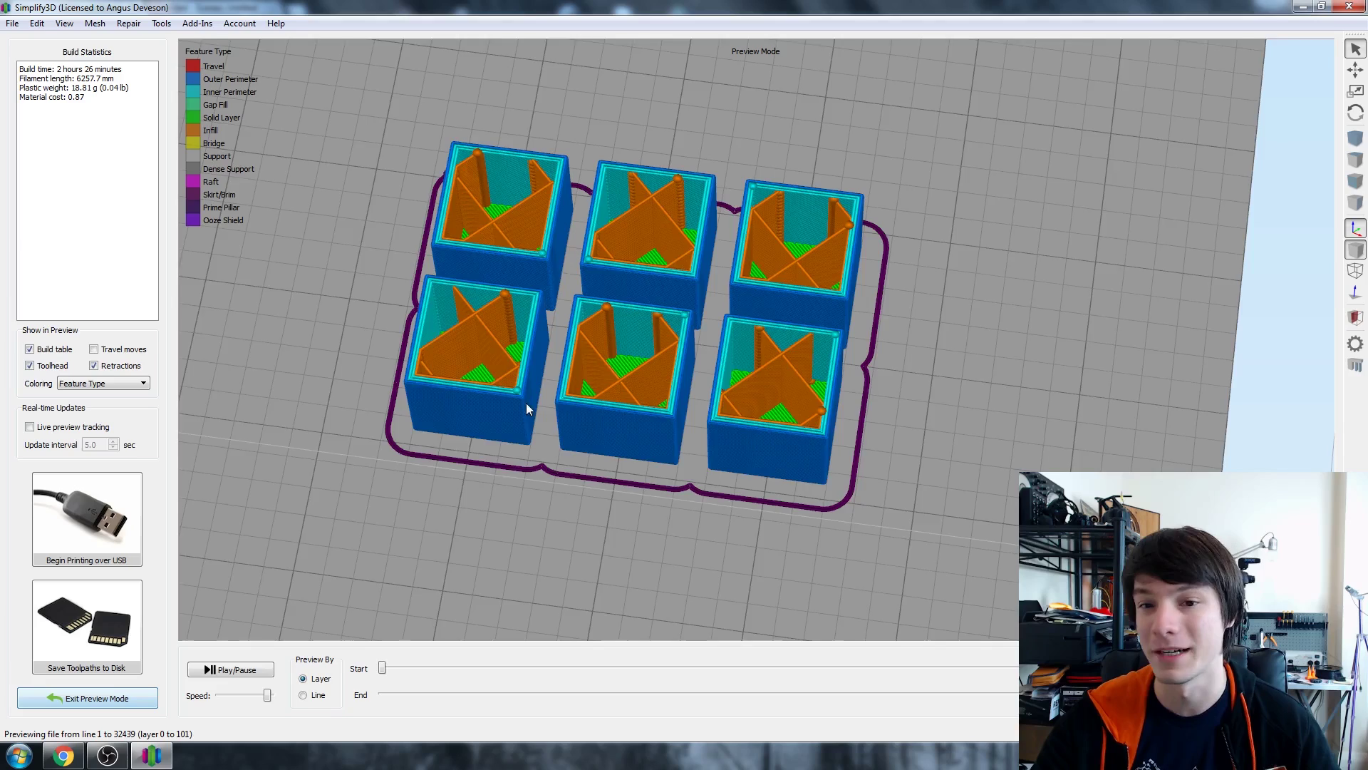
drag(526, 403, 625, 312)
scroll(717, 370, up, 5)
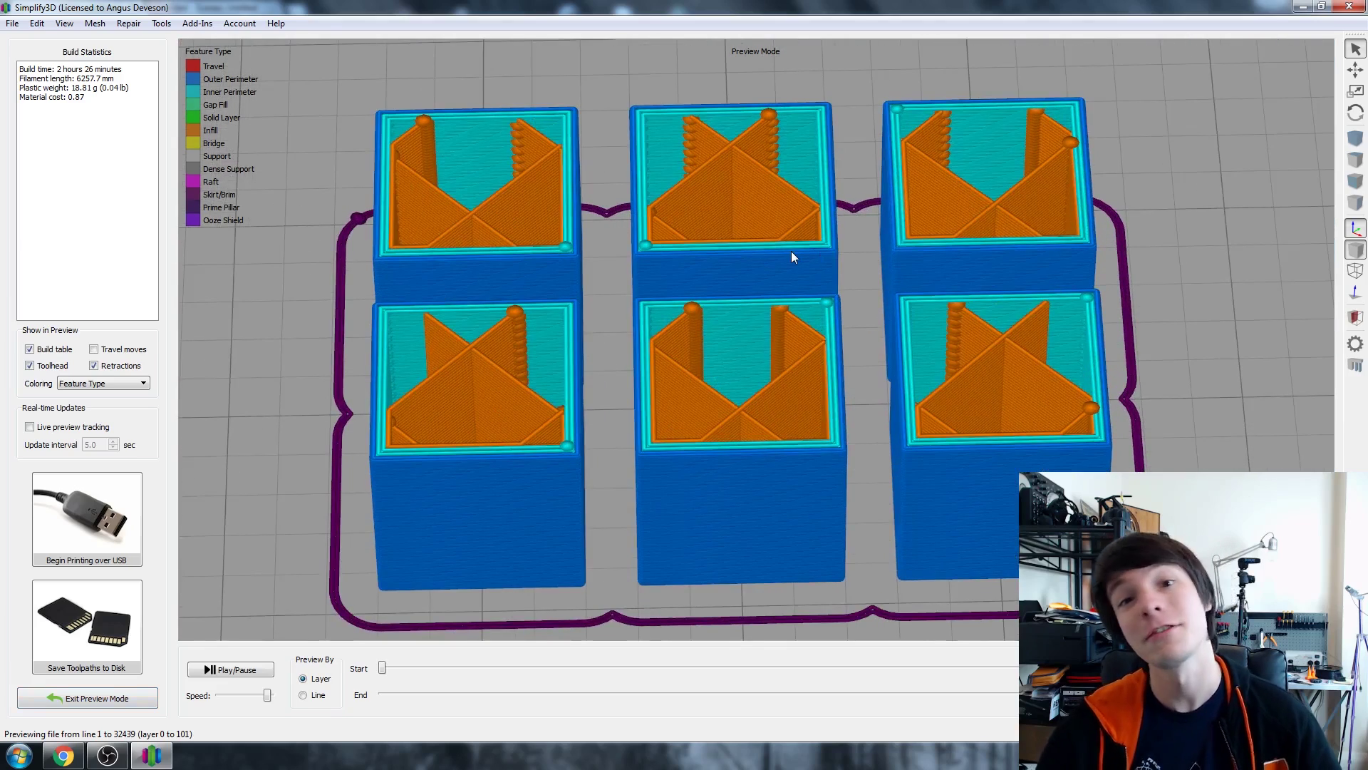
scroll(770, 227, down, 3)
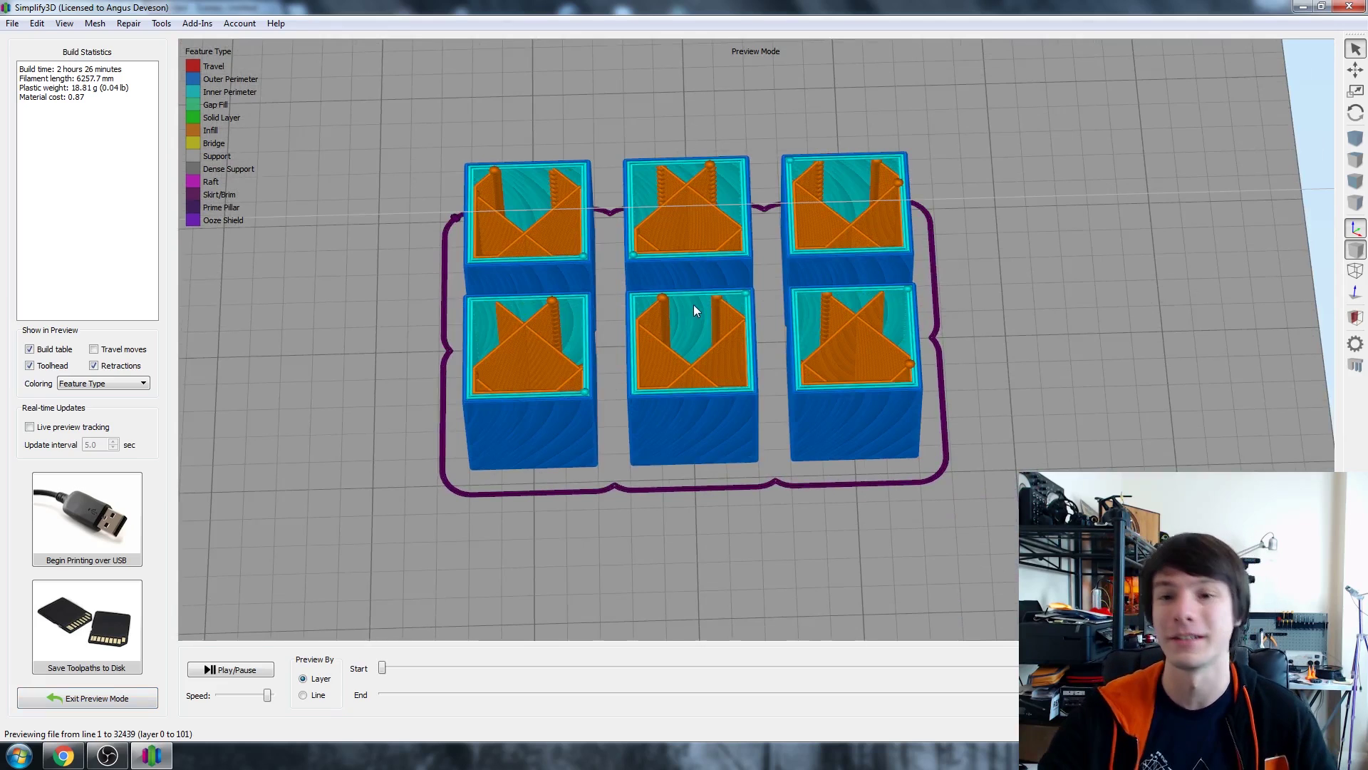
click(98, 700)
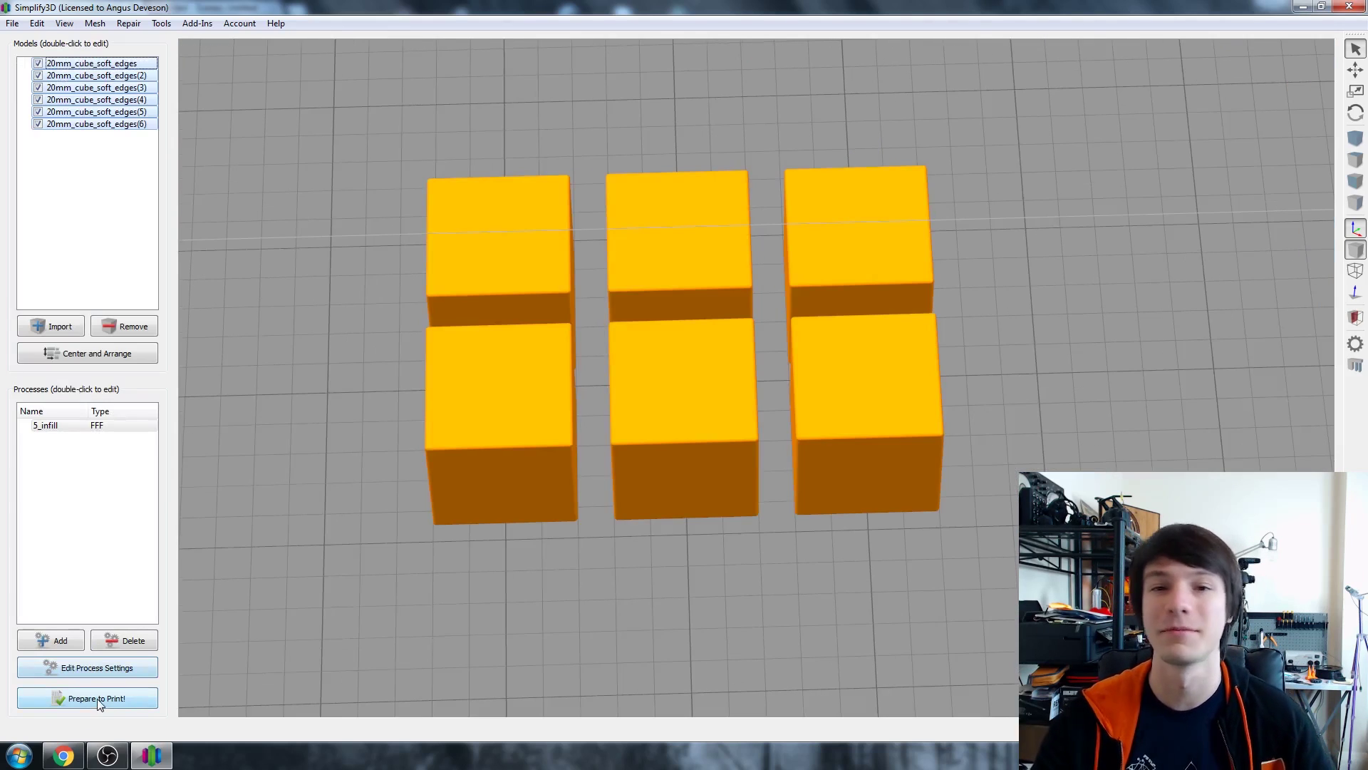
- Paste copies of the 5_infill process into the process list
click(47, 425)
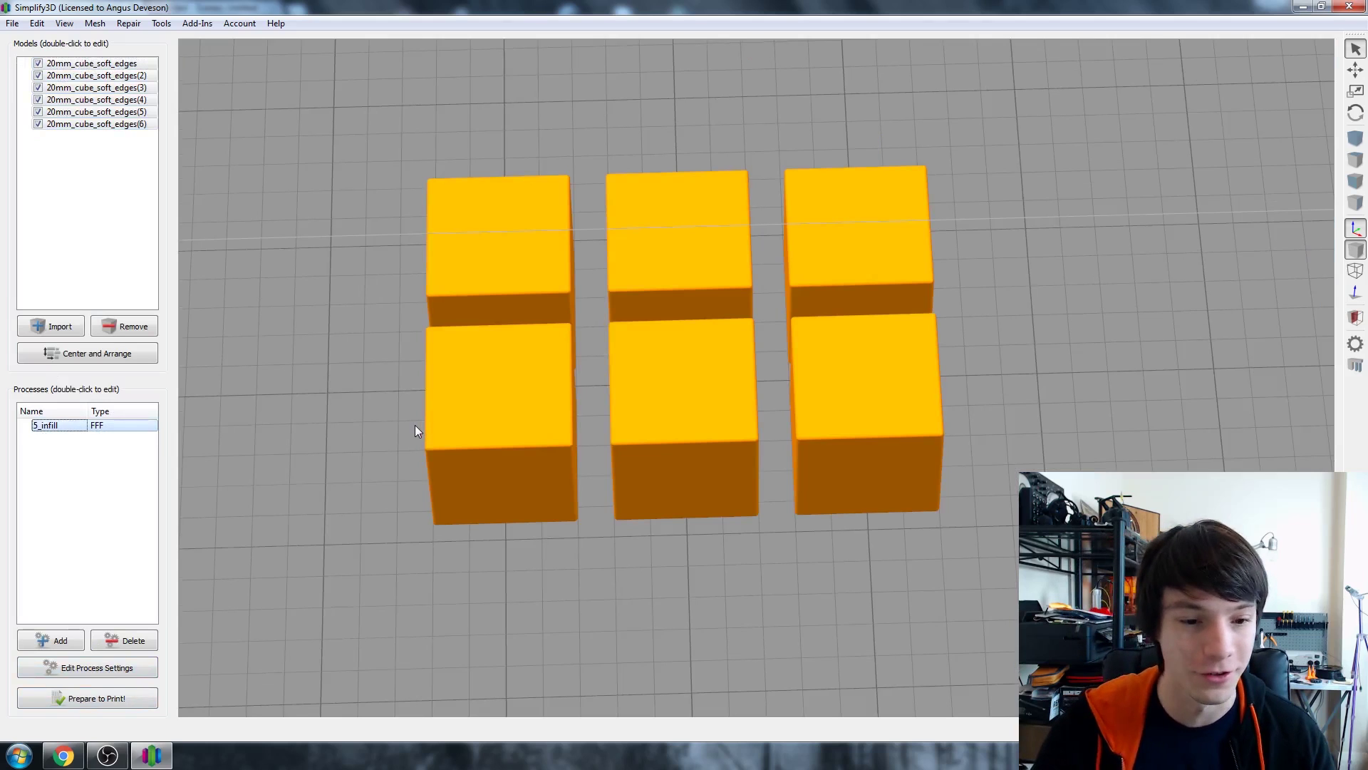
key(ctrl+v)
key(ctrl+v)
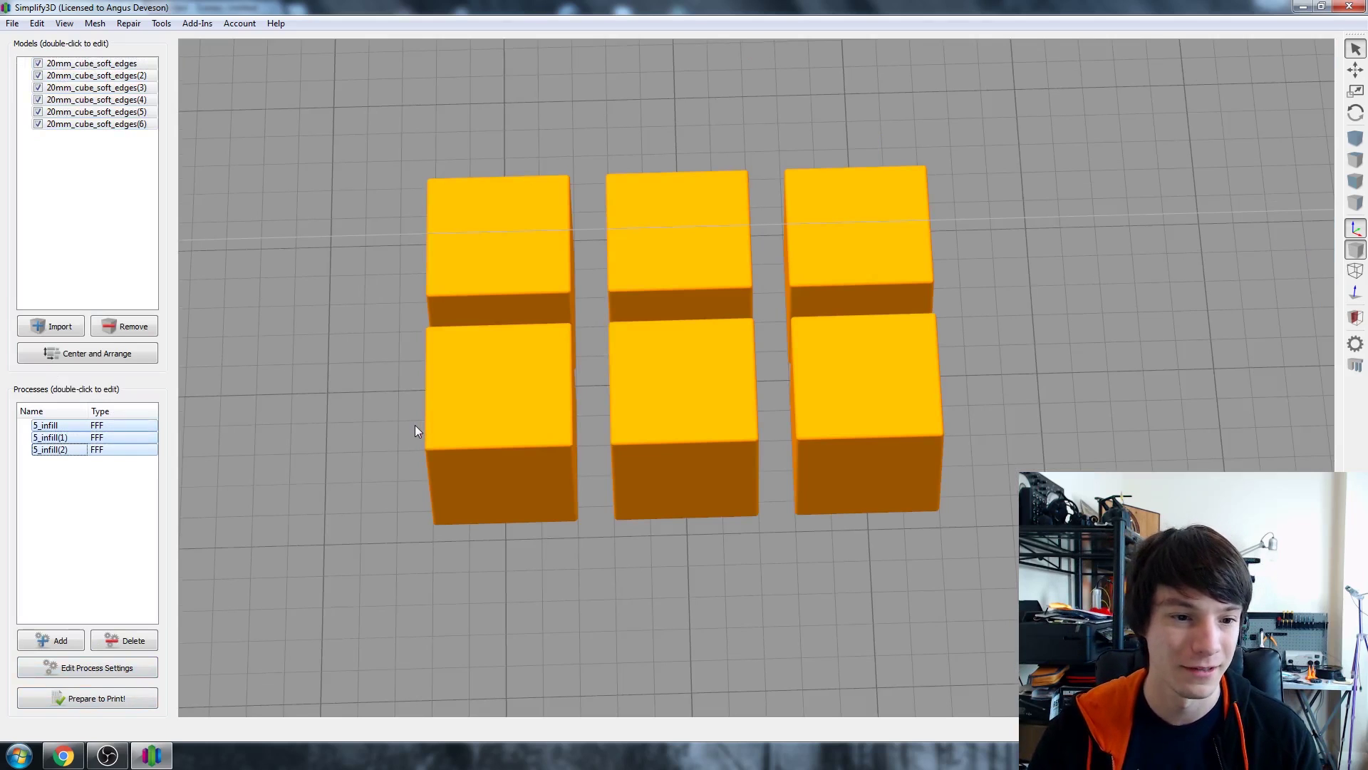
key(ctrl+v)
key(ctrl+v)
key(ctrl+v)
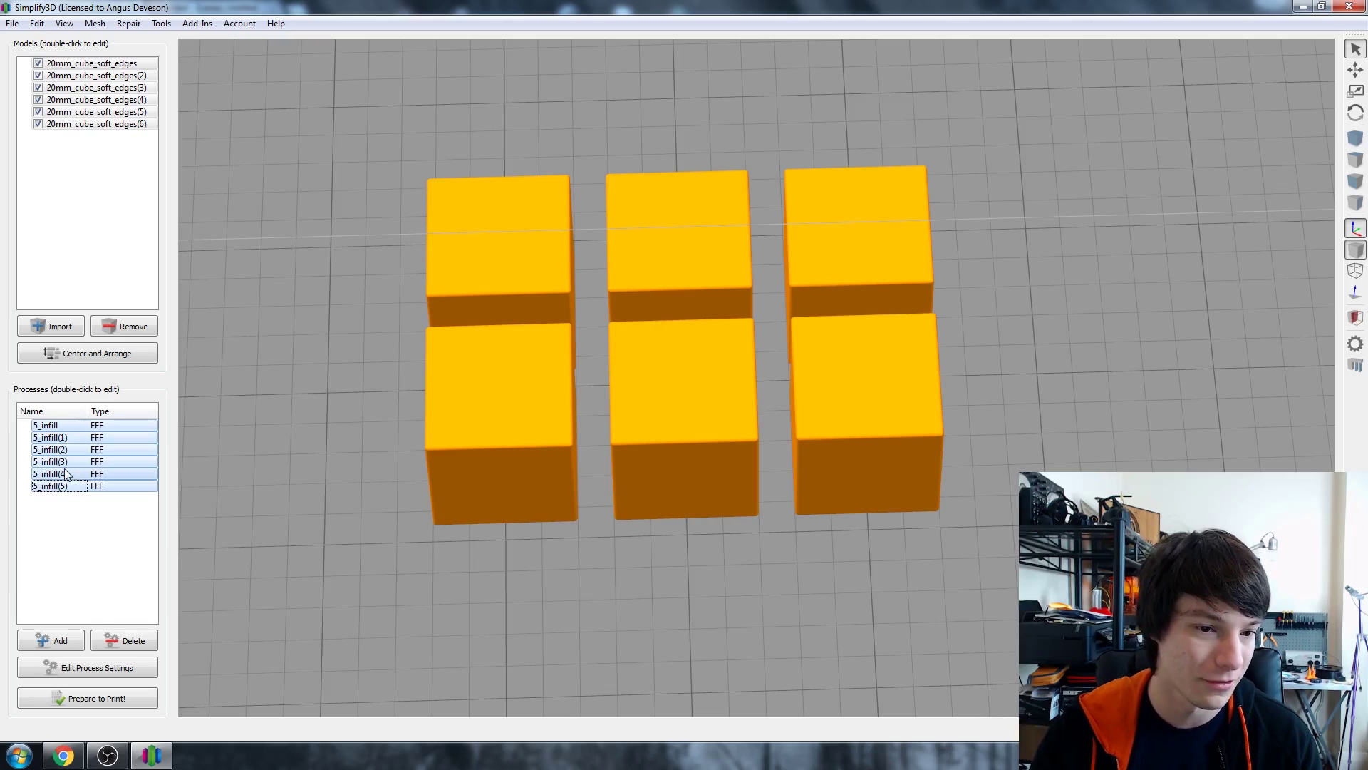
- Select a cube in the Models list and step down to the next cube model
drag(389, 438, 394, 472)
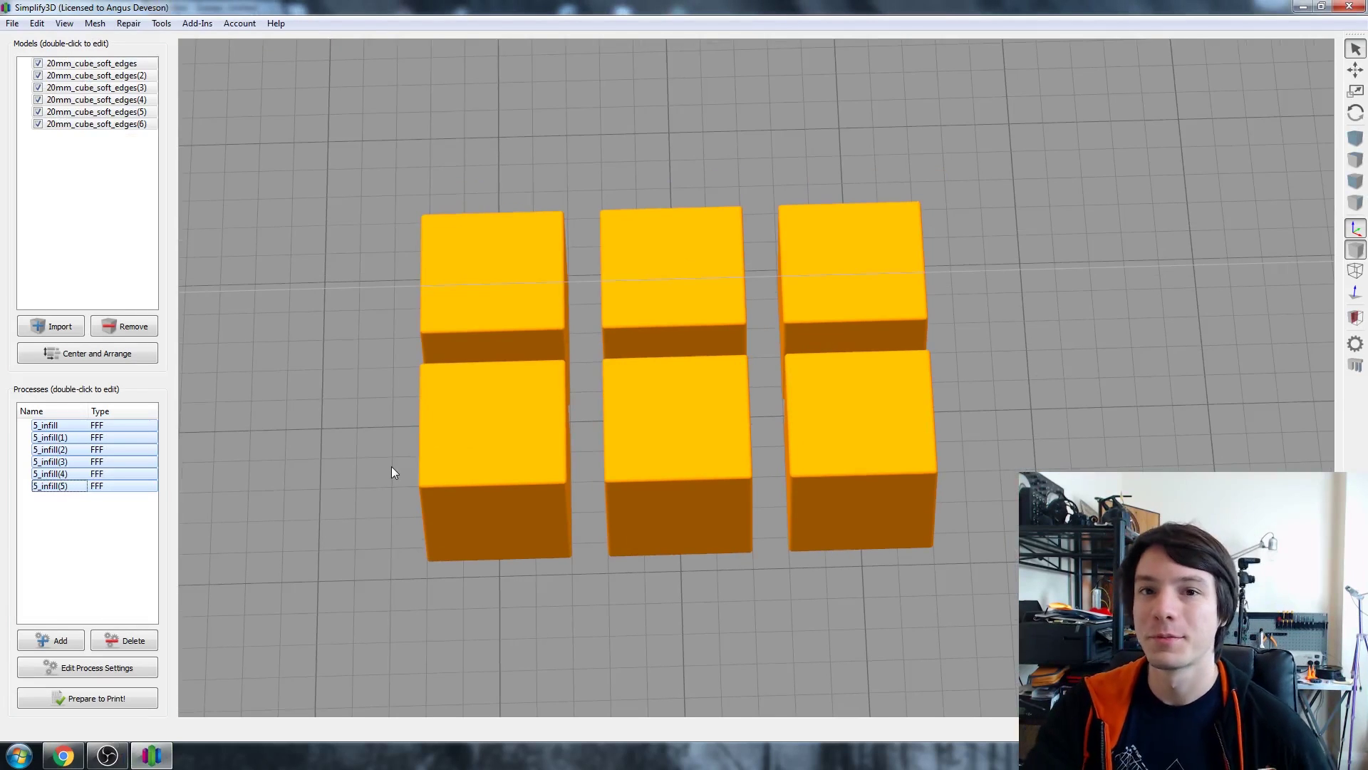
click(454, 216)
key(Down)
key(Down)
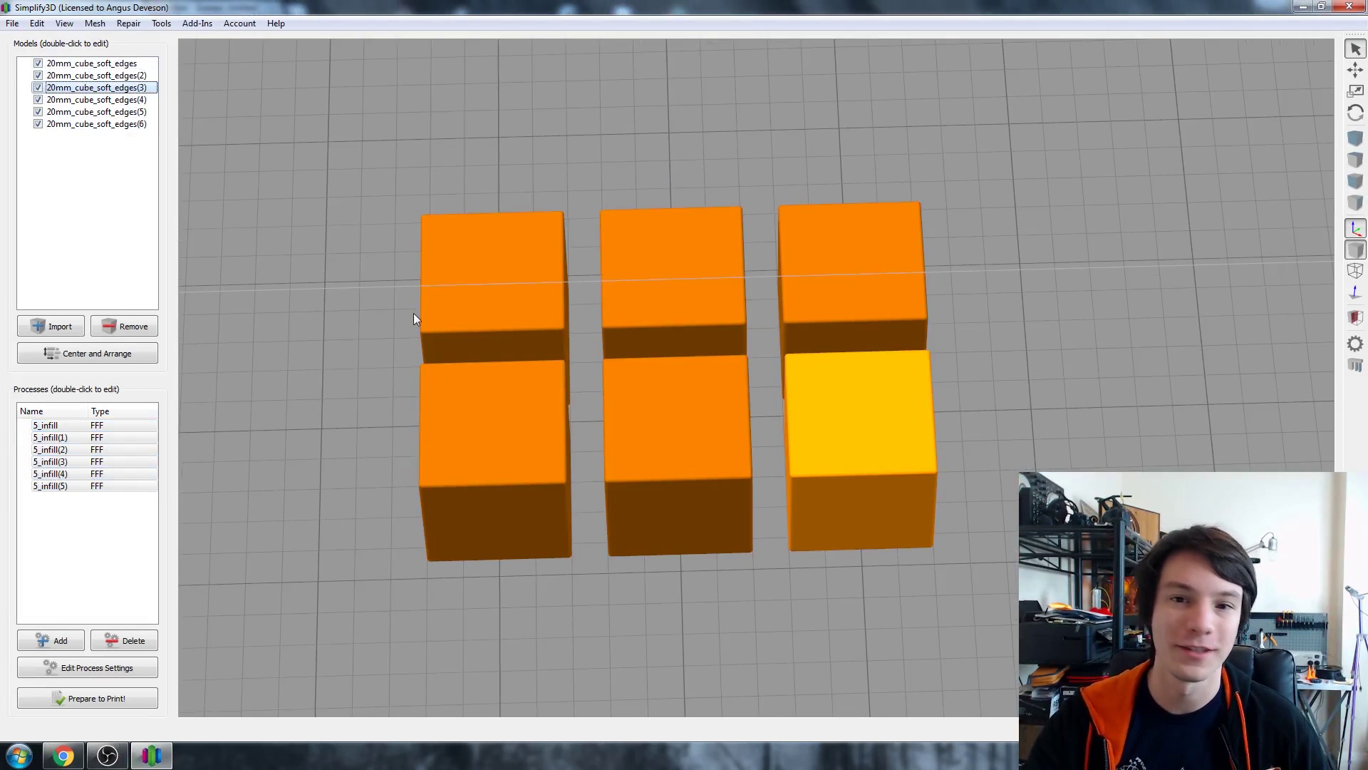
drag(413, 314, 395, 279)
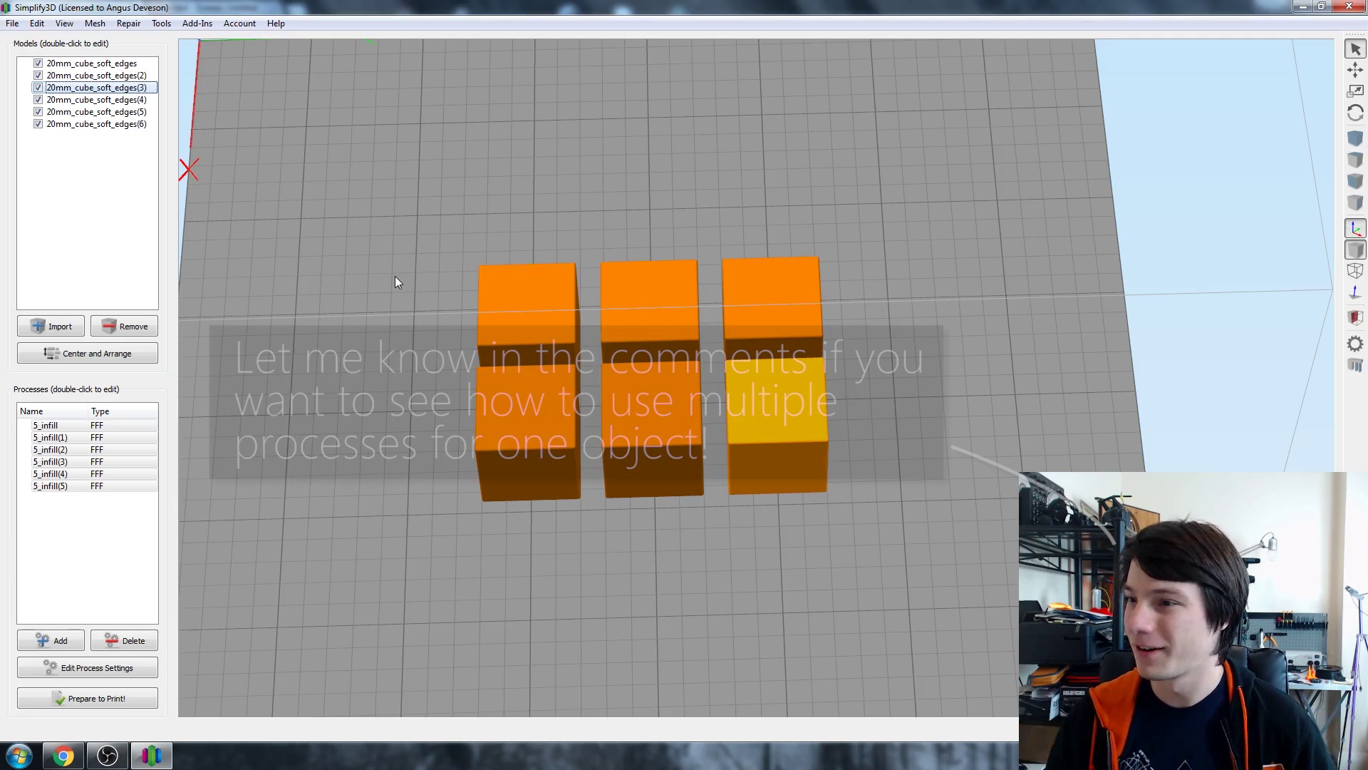
drag(358, 241, 440, 207)
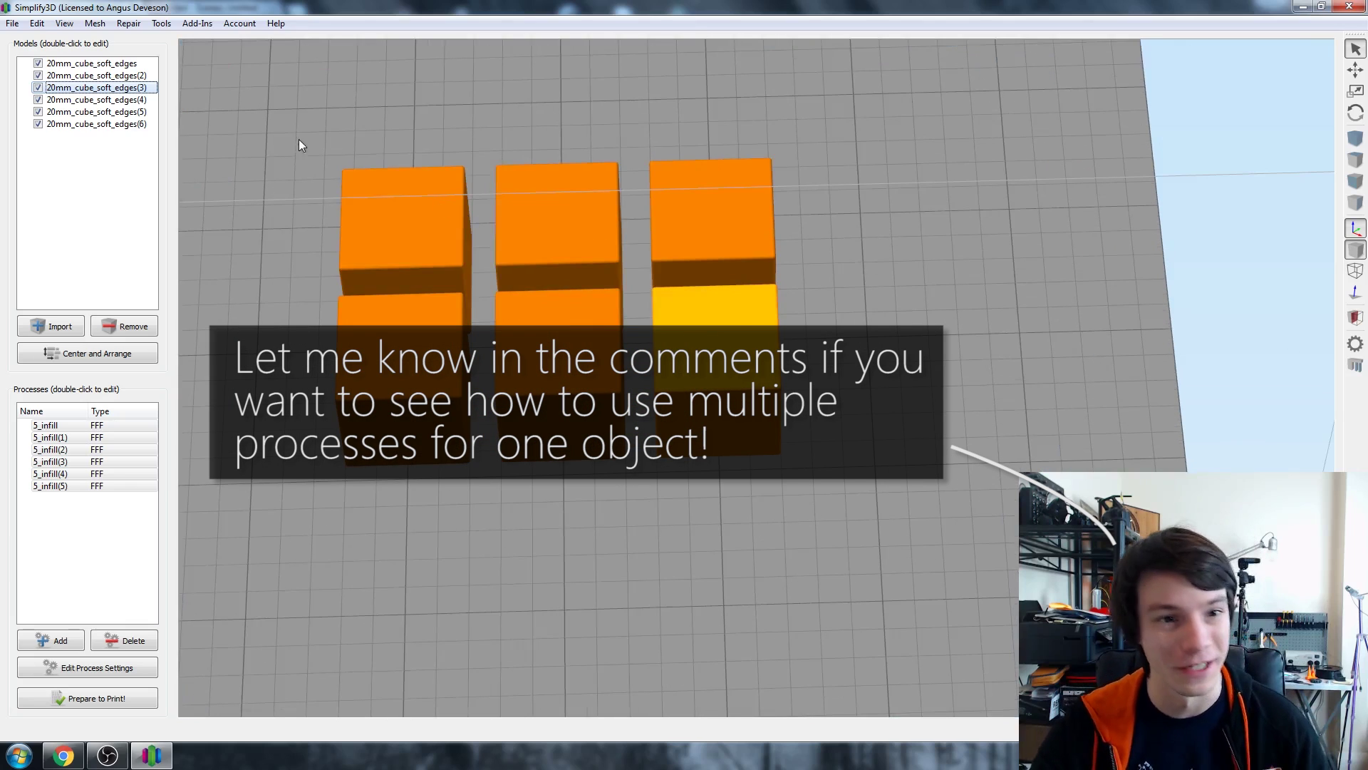
- Rename the first cube model to '1'
click(100, 74)
click(397, 207)
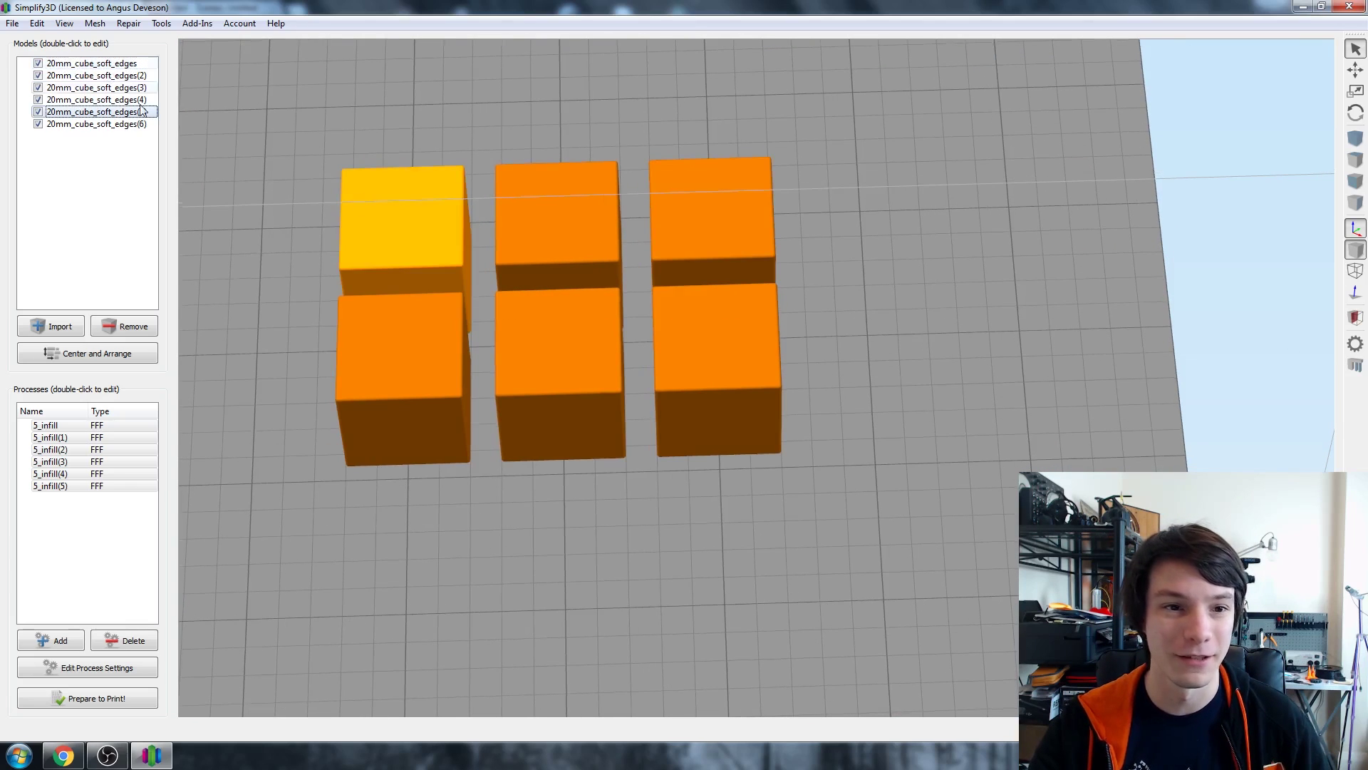
click(52, 64)
double_click(52, 66)
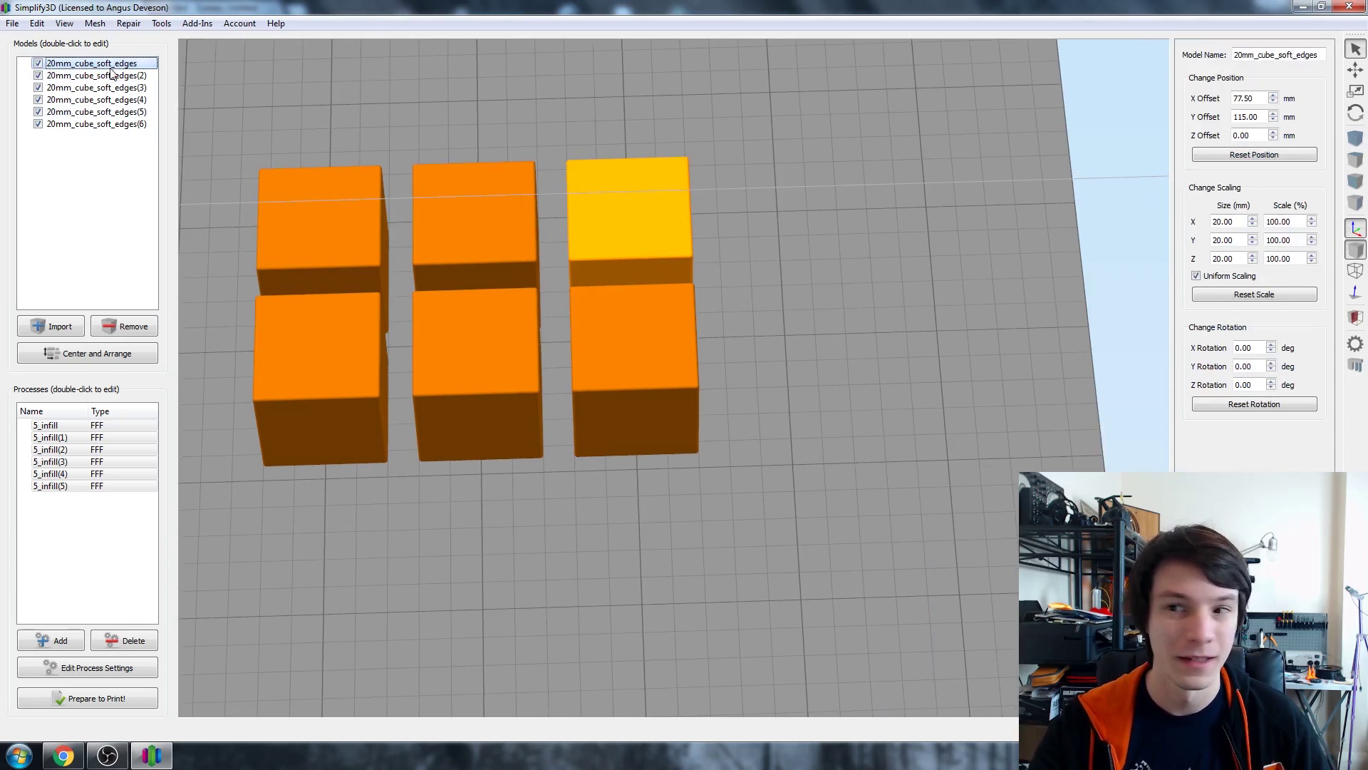
drag(1235, 57, 1246, 58)
double_click(1256, 53)
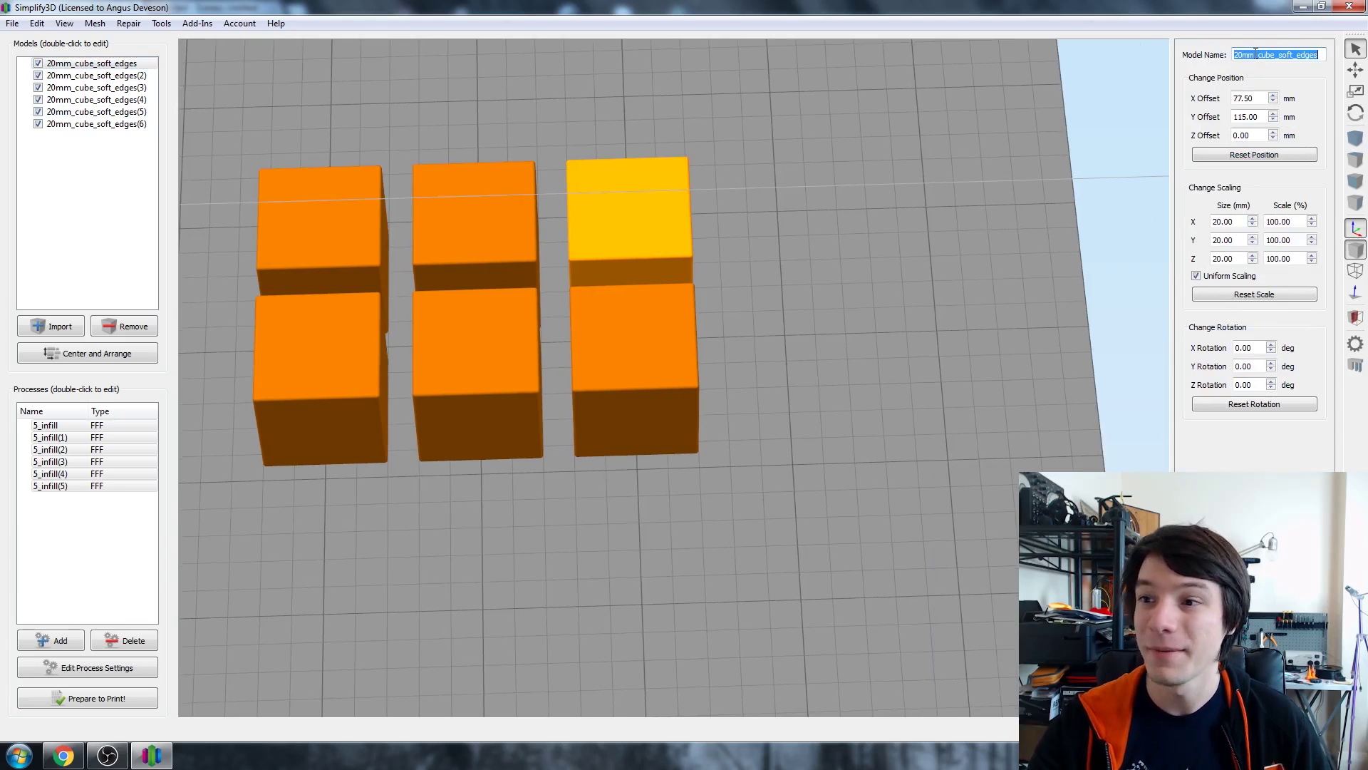
text(1)
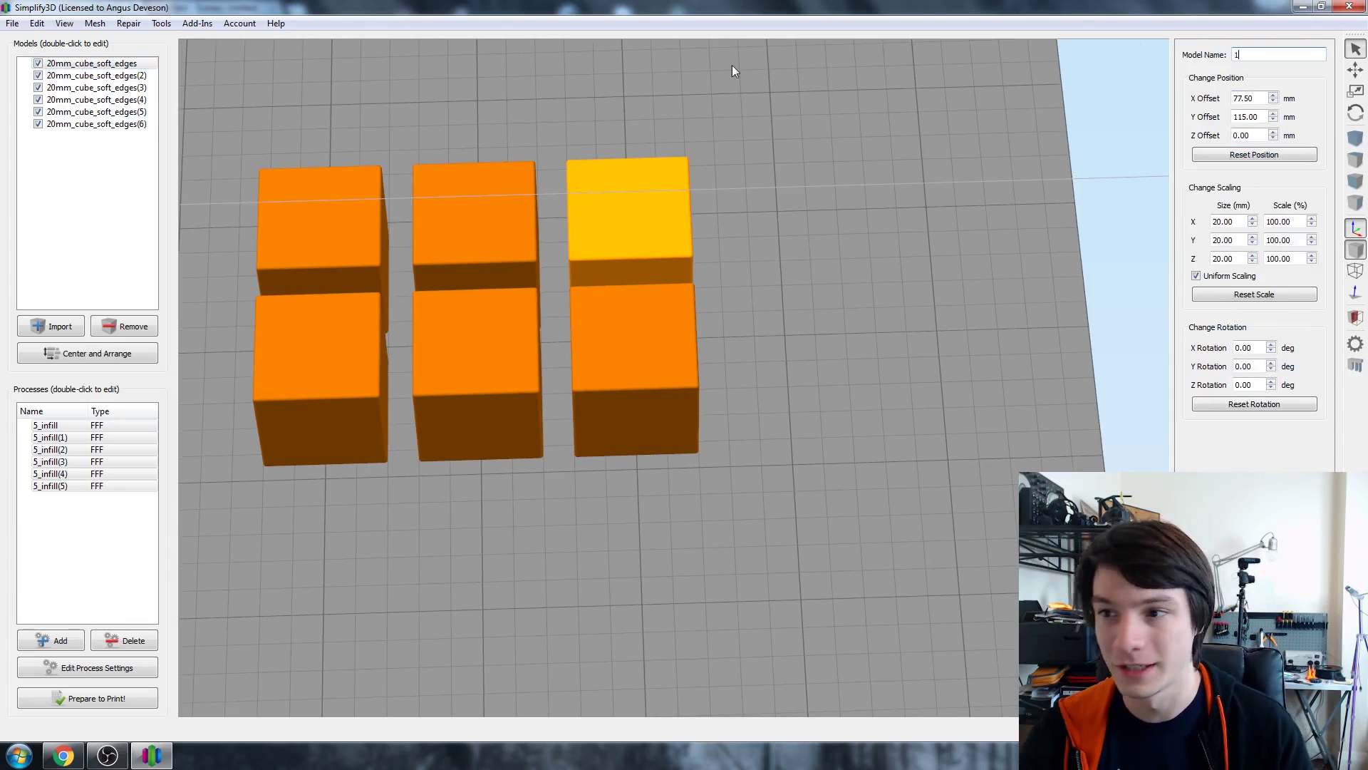
key(Down)
- Name the next model '2' and try naming the top-left cube '1', dismissing the duplicate-name warning
double_click(1275, 55)
text(2)
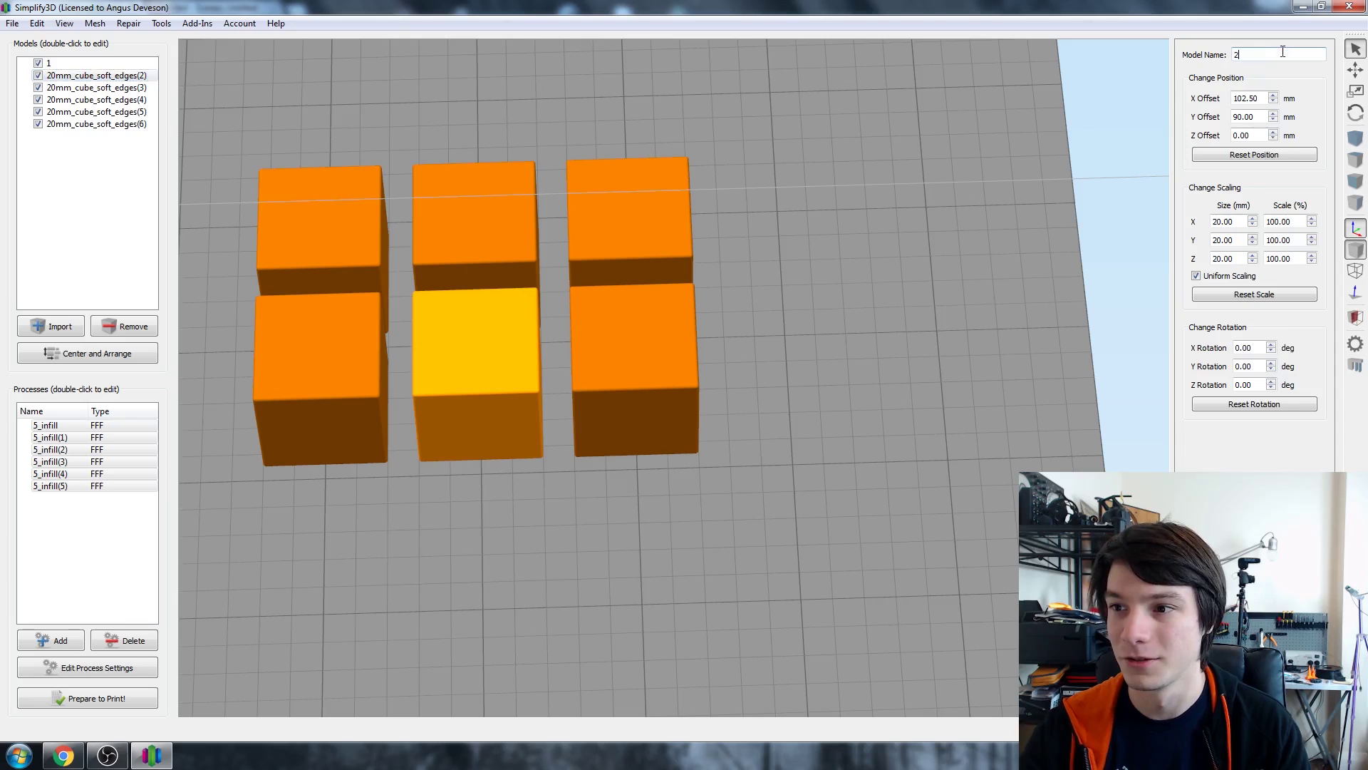
click(343, 208)
double_click(1276, 55)
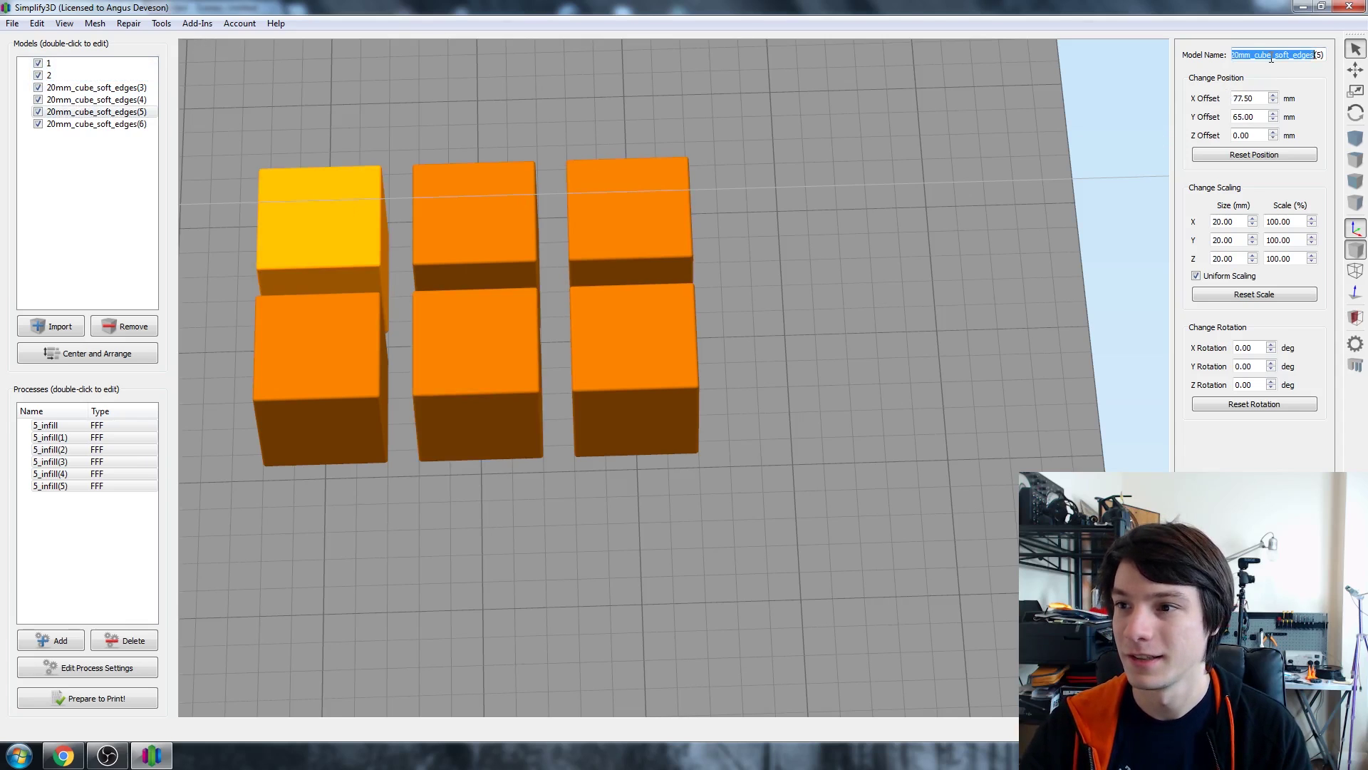
text(1)
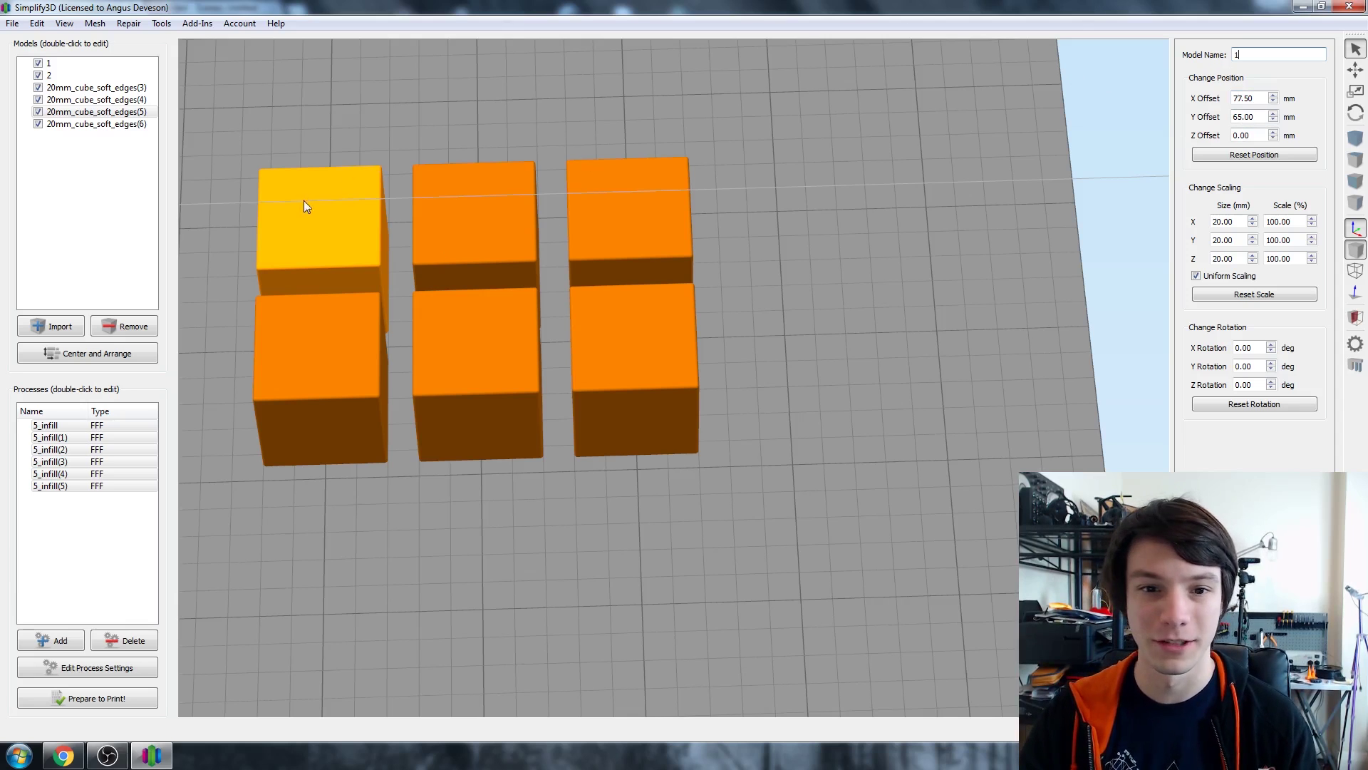
click(490, 241)
click(805, 397)
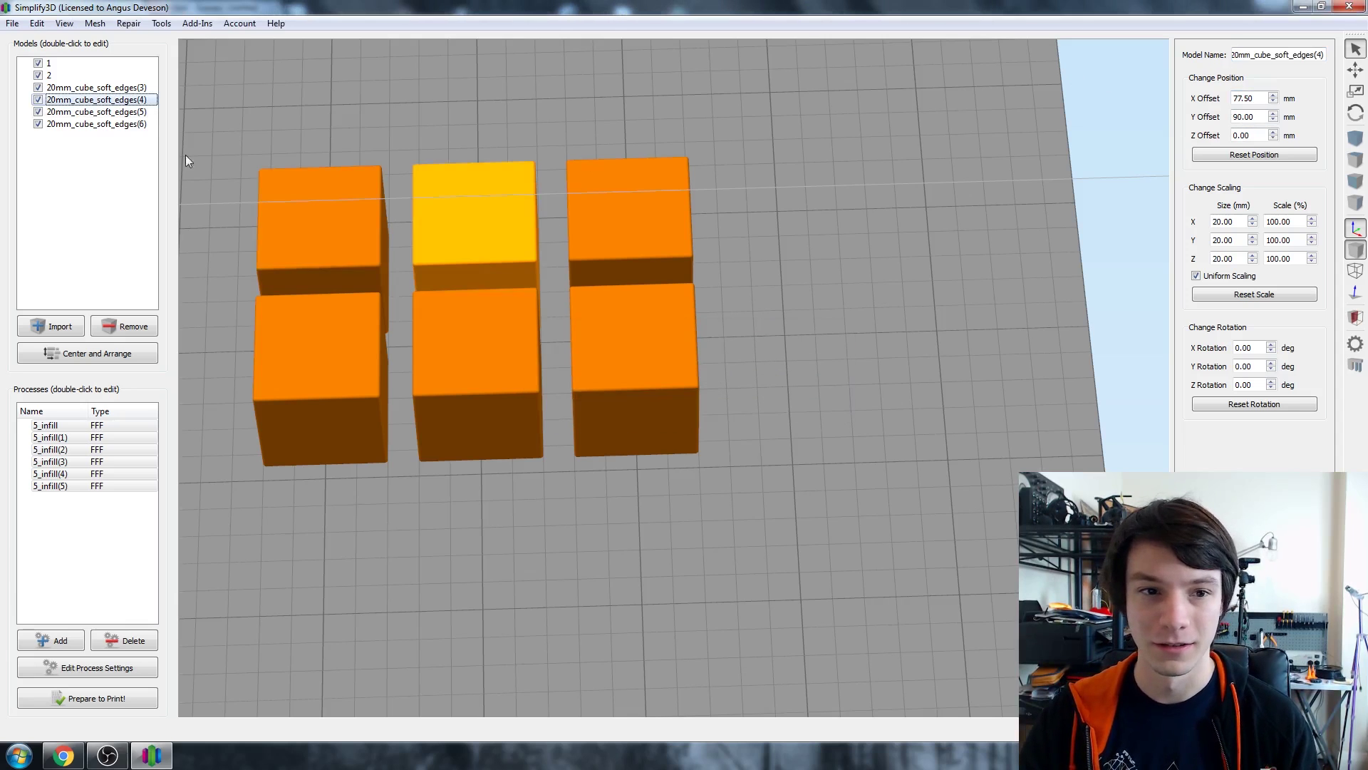
- Rename the existing model '1' to '424' so the top-left cube can be named '1'
click(74, 67)
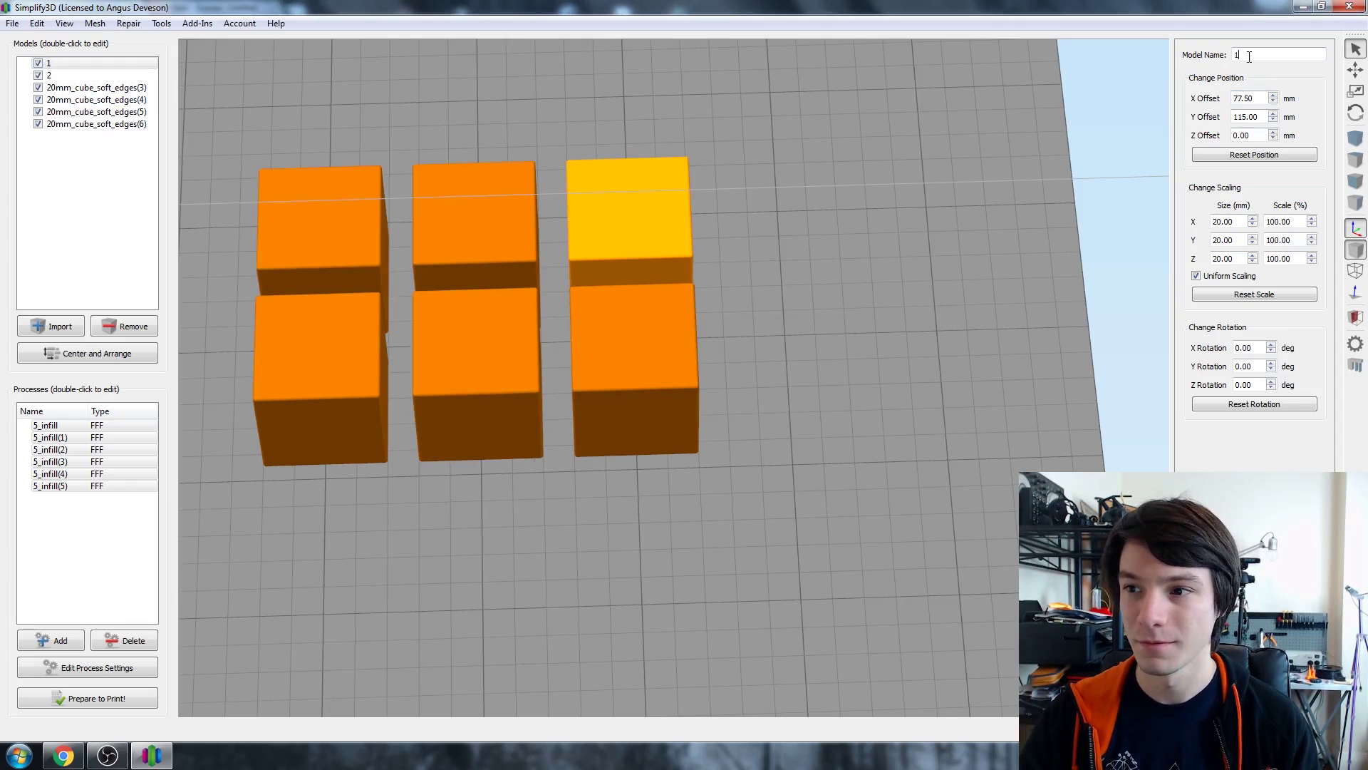
triple_click(1275, 55)
text(424)
click(275, 230)
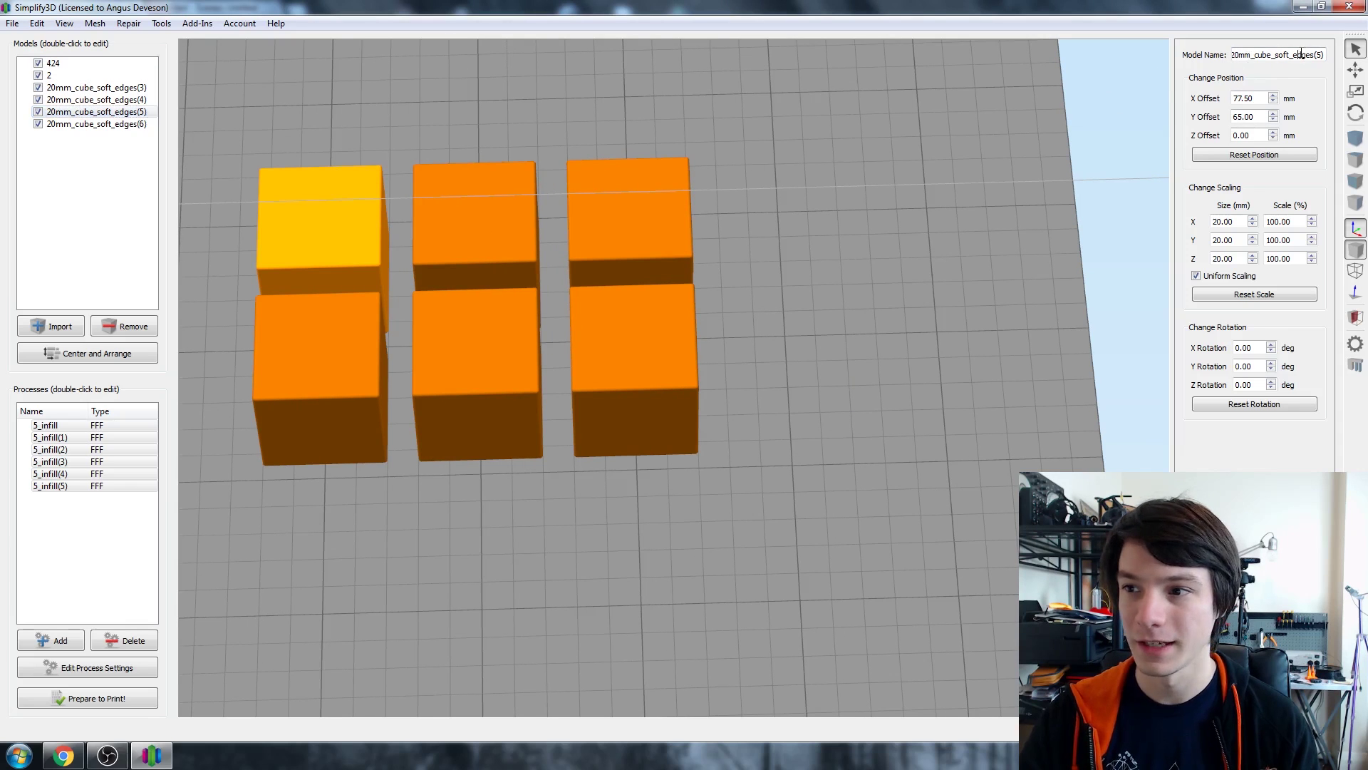
triple_click(1302, 55)
text(1)
- Name the top-right cube '3' and the bottom-left cube '4'
click(473, 236)
click(663, 234)
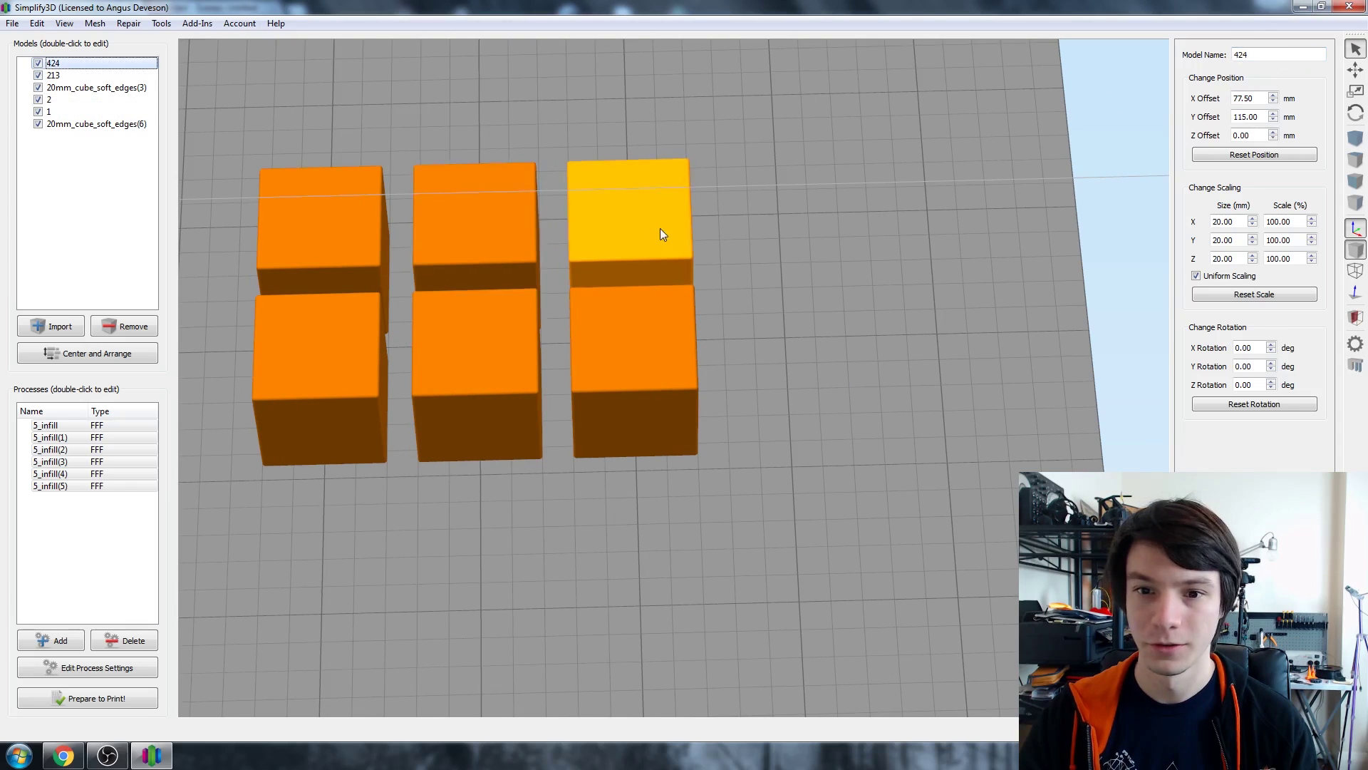
triple_click(1297, 55)
text(3)
click(342, 352)
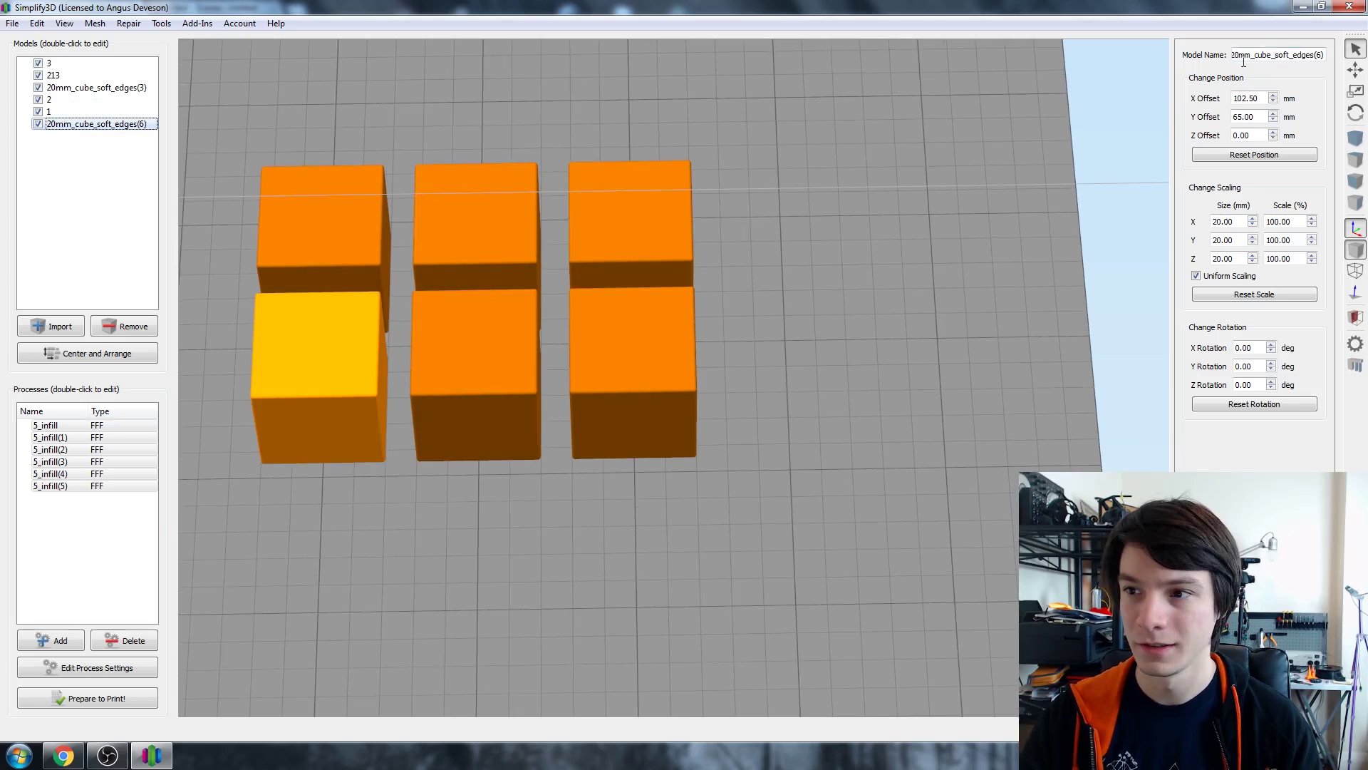
triple_click(1279, 55)
text(4)
- Name the bottom-middle cube '5' and the bottom-right cube '6'
click(477, 337)
triple_click(1261, 54)
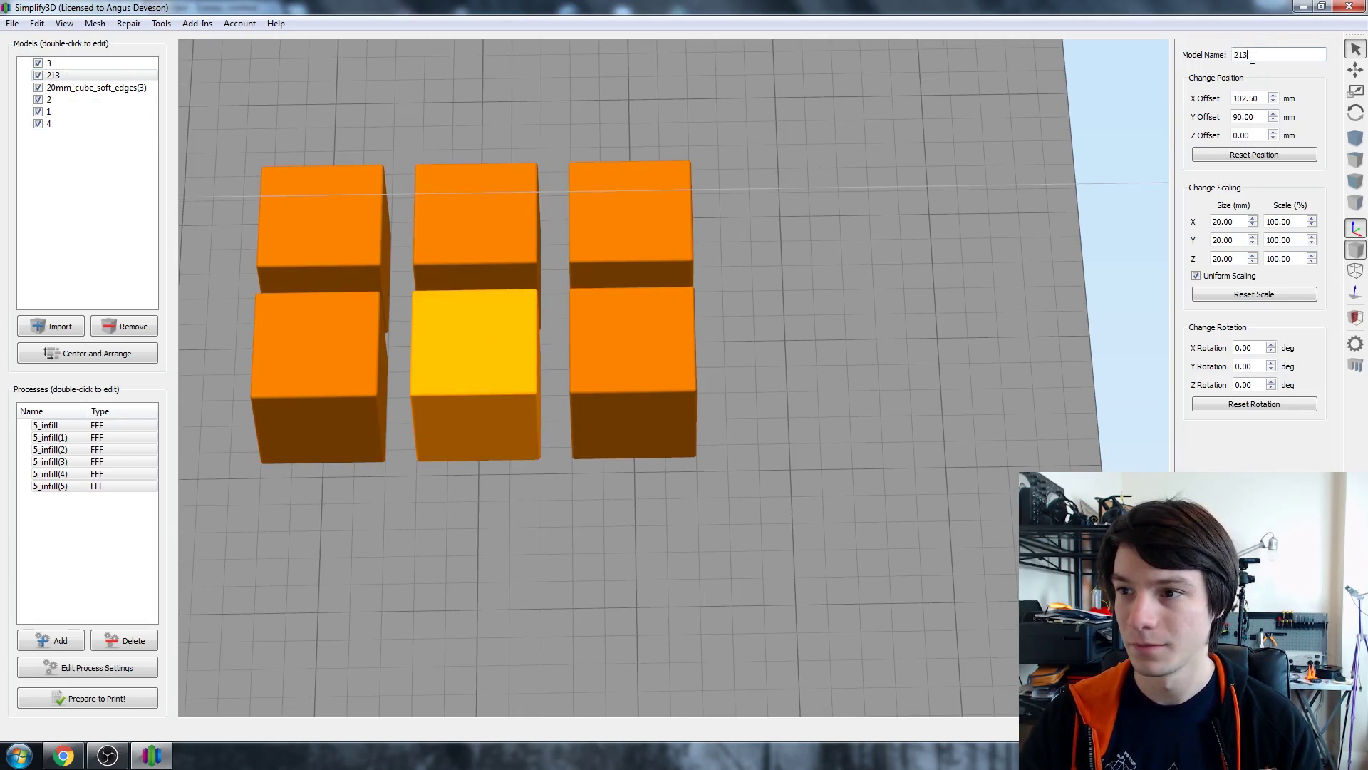
text(5)
click(596, 318)
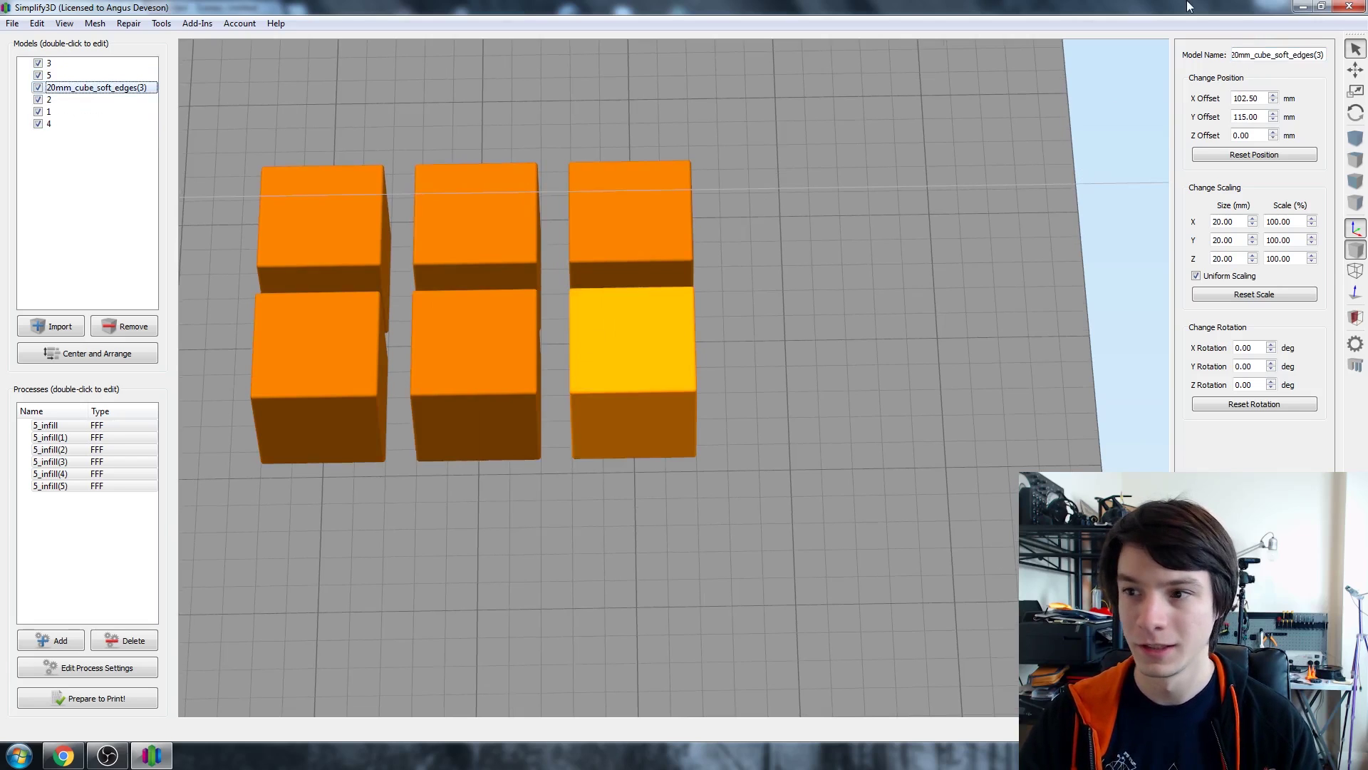
triple_click(1275, 55)
text(6)
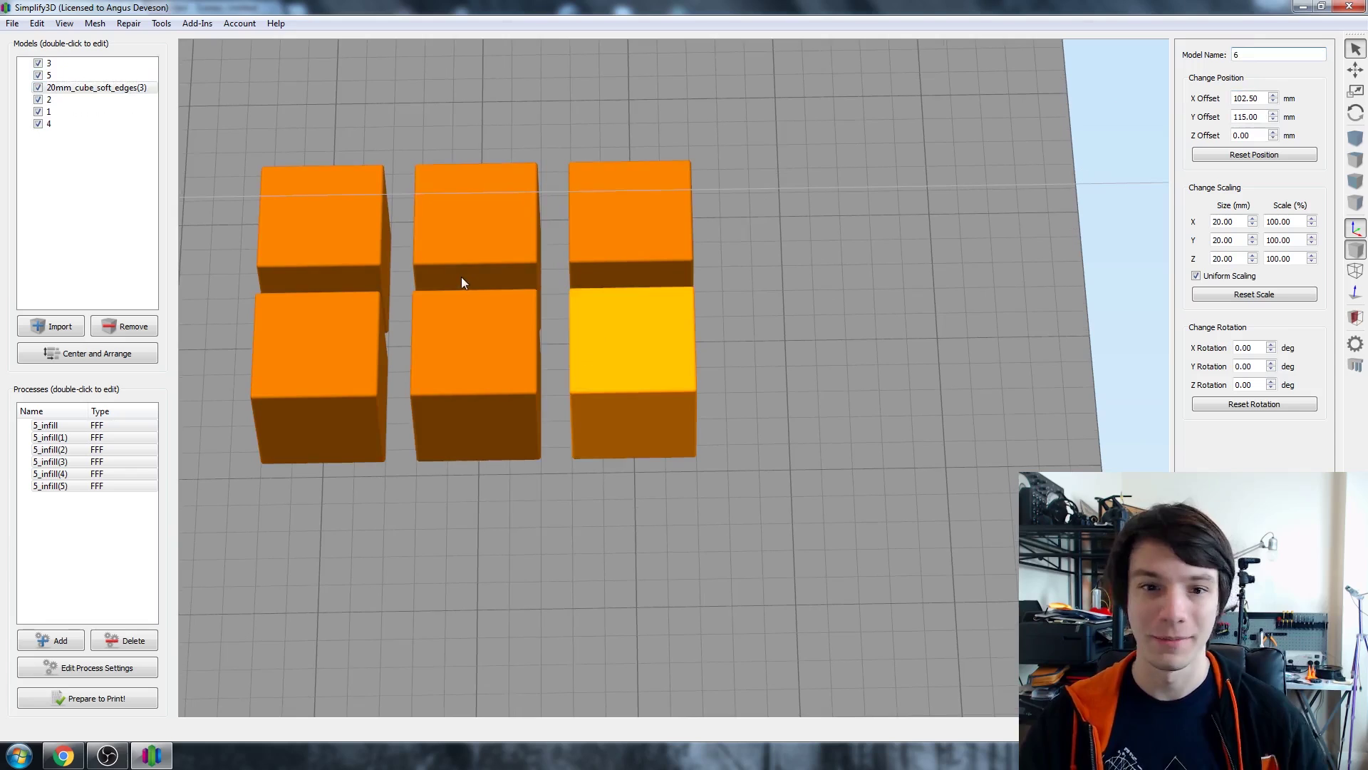
click(310, 288)
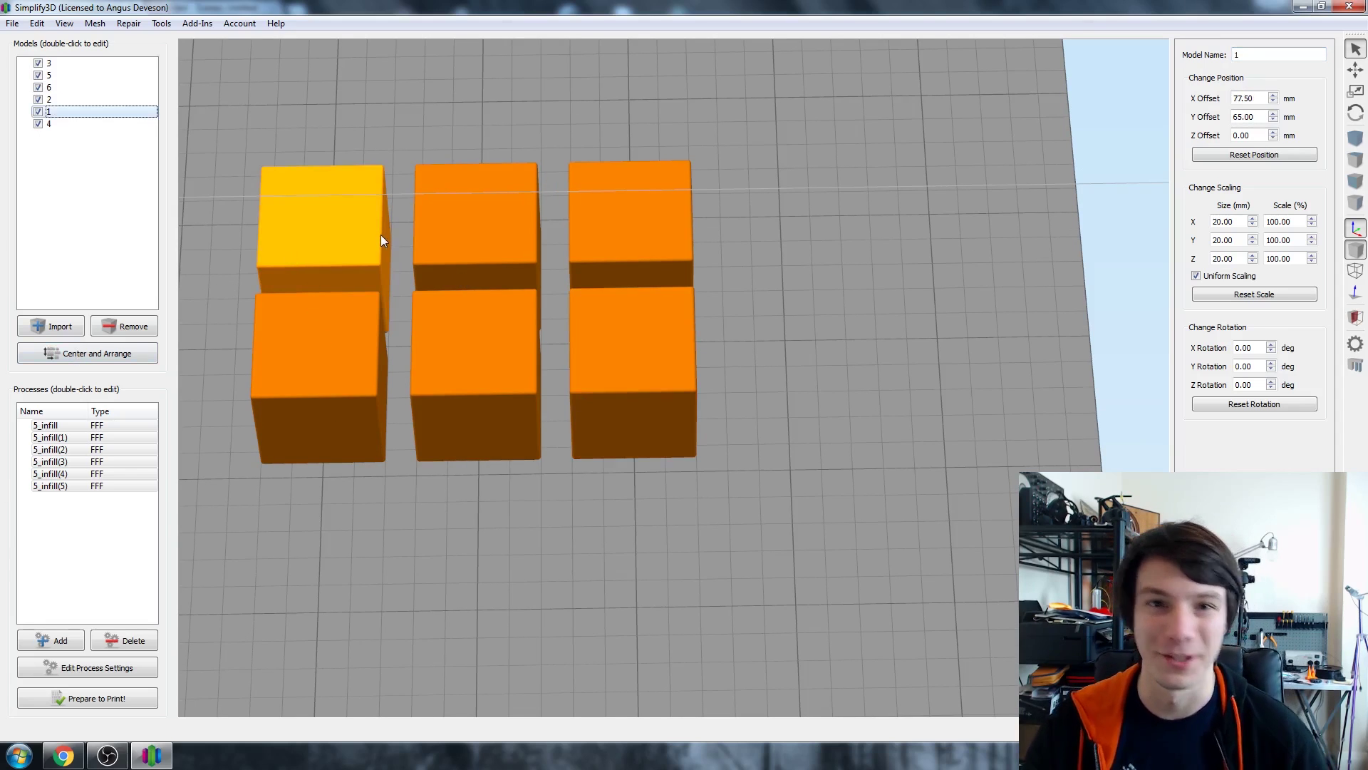
- Assign the 5_infill process to cube 1
click(59, 438)
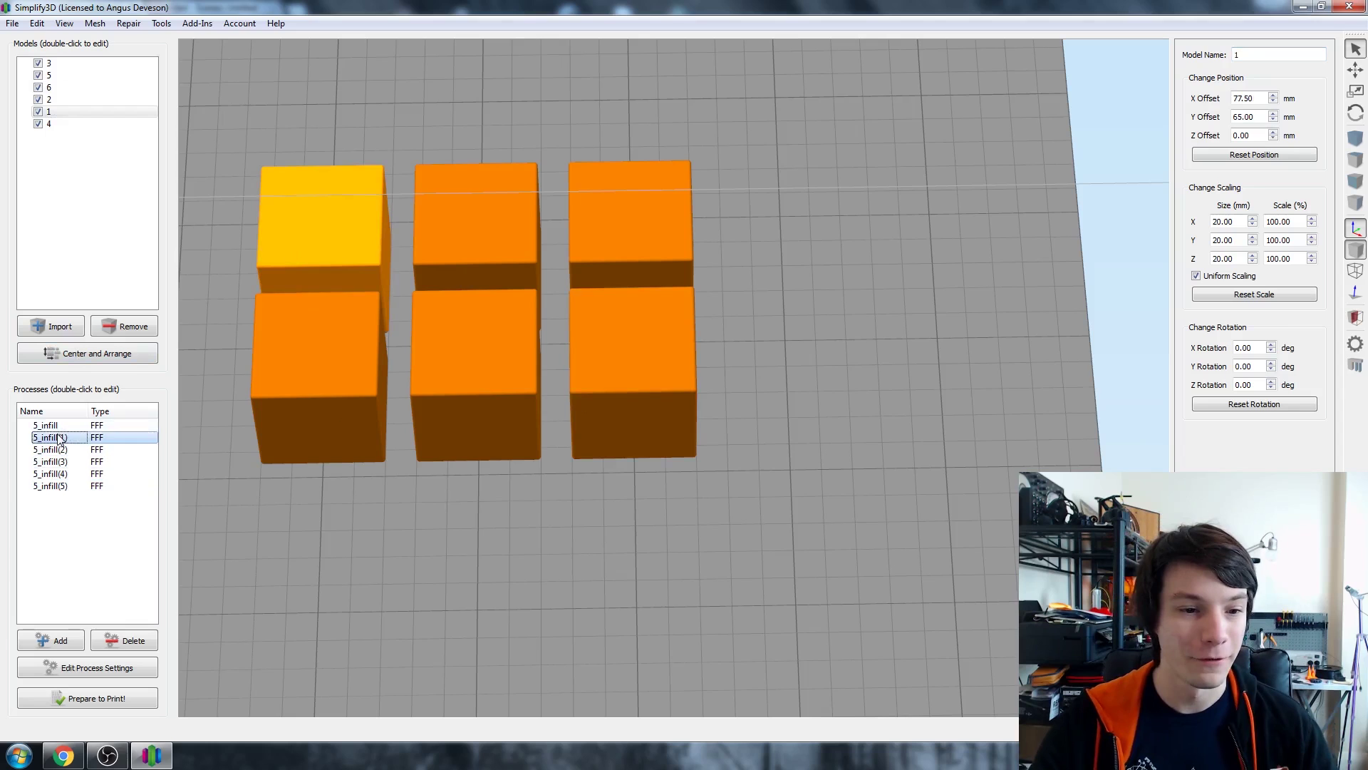
double_click(61, 426)
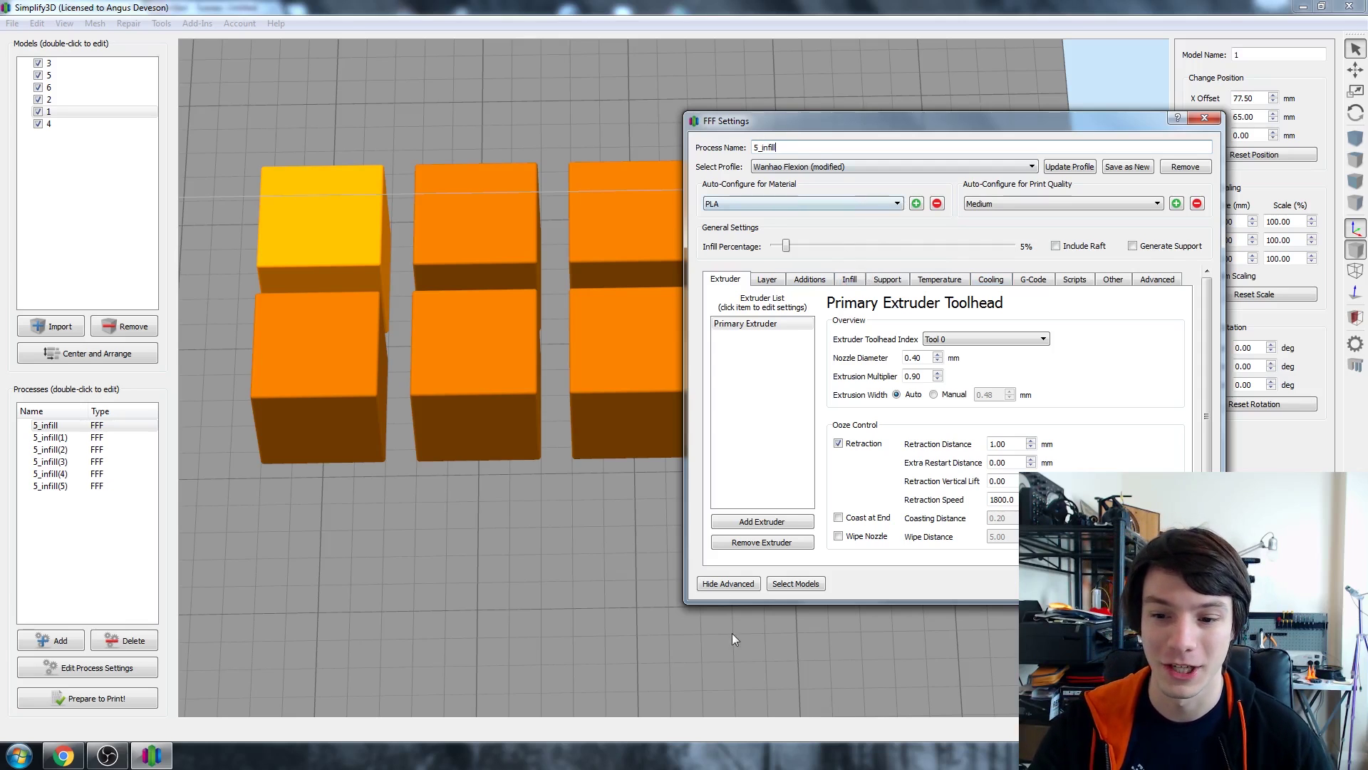
click(790, 589)
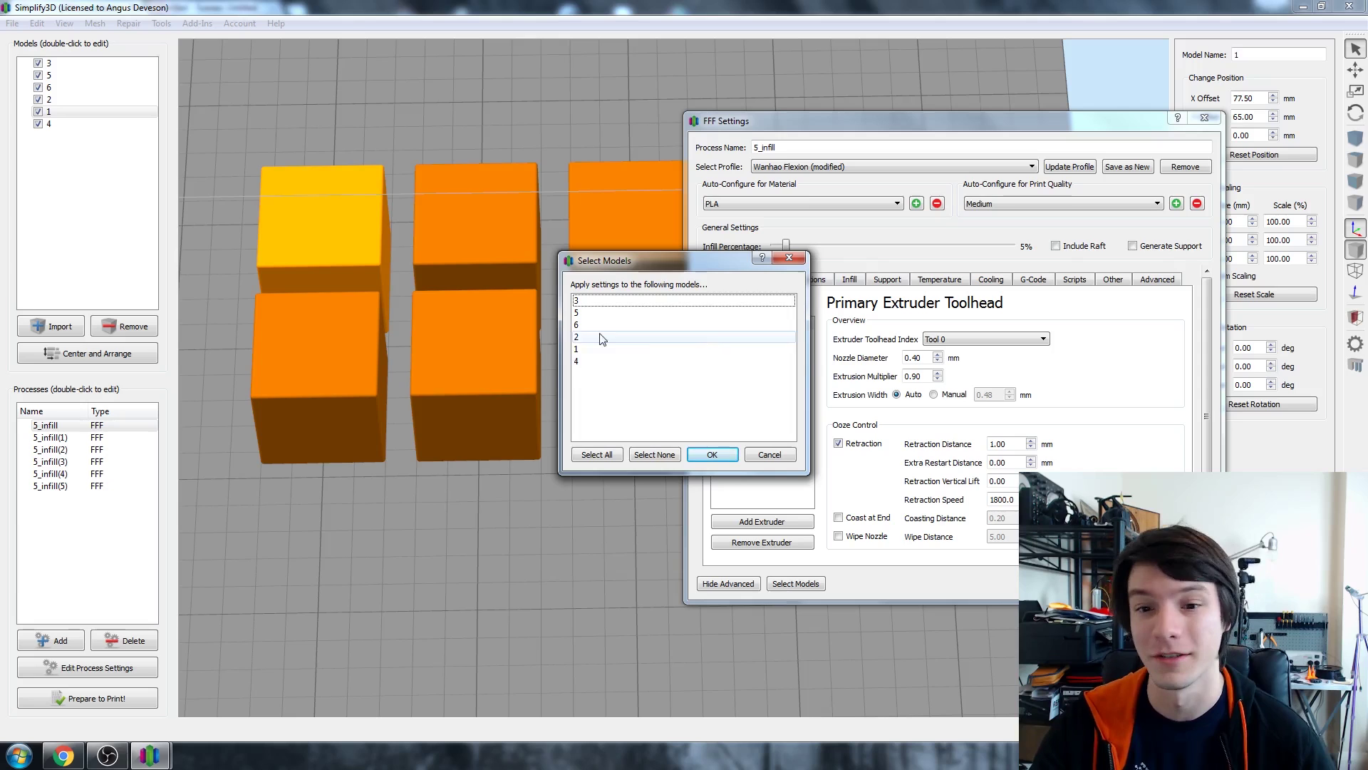
click(712, 463)
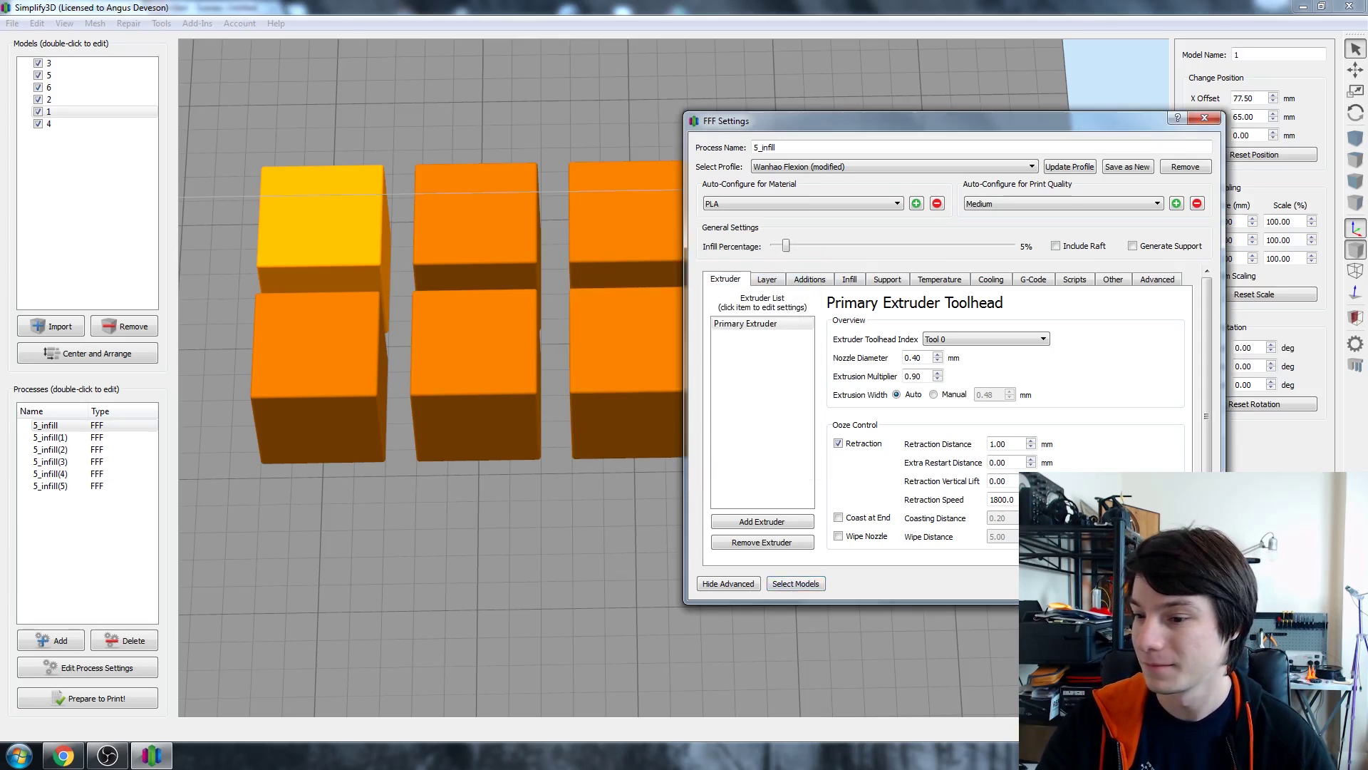
click(1130, 583)
- Rename 5_infill(1) to 10_infill(1) with 10% interior fill and confirm its models
double_click(50, 437)
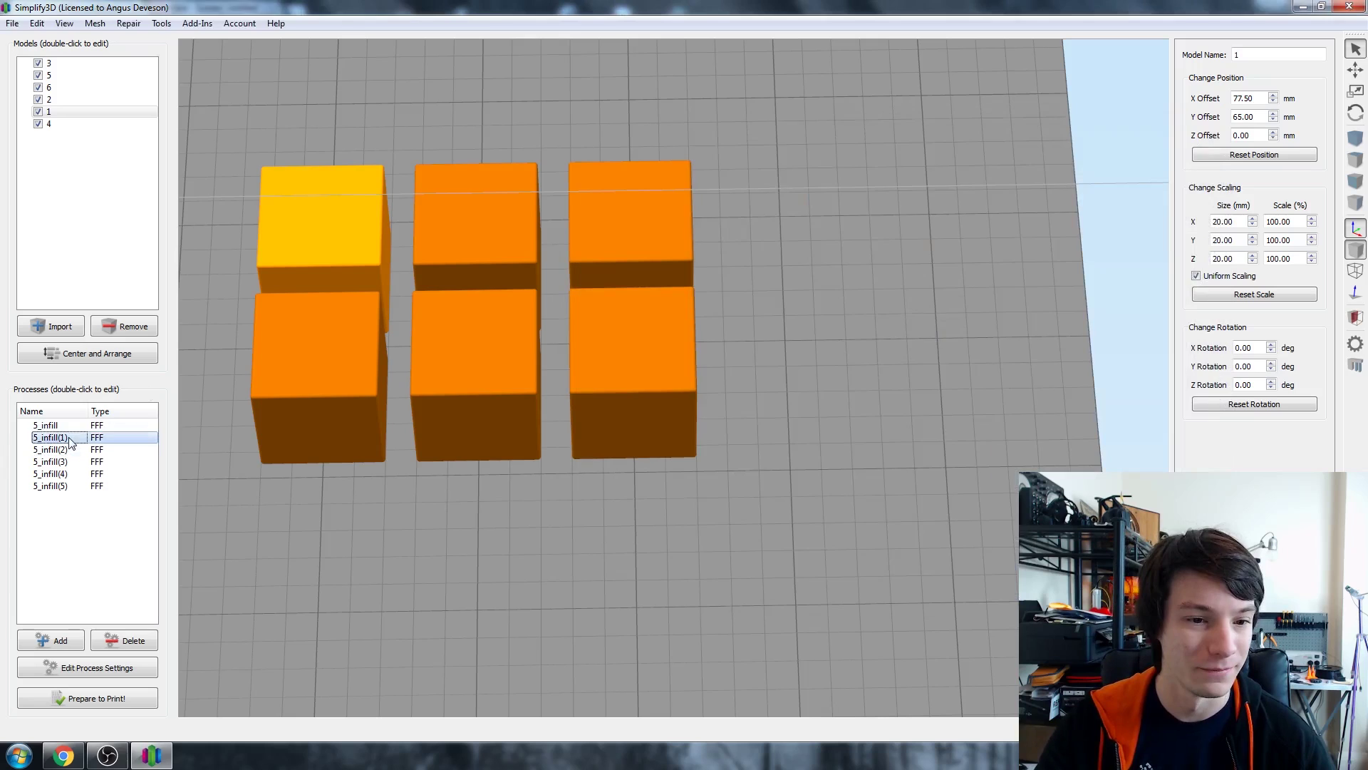
key(Home)
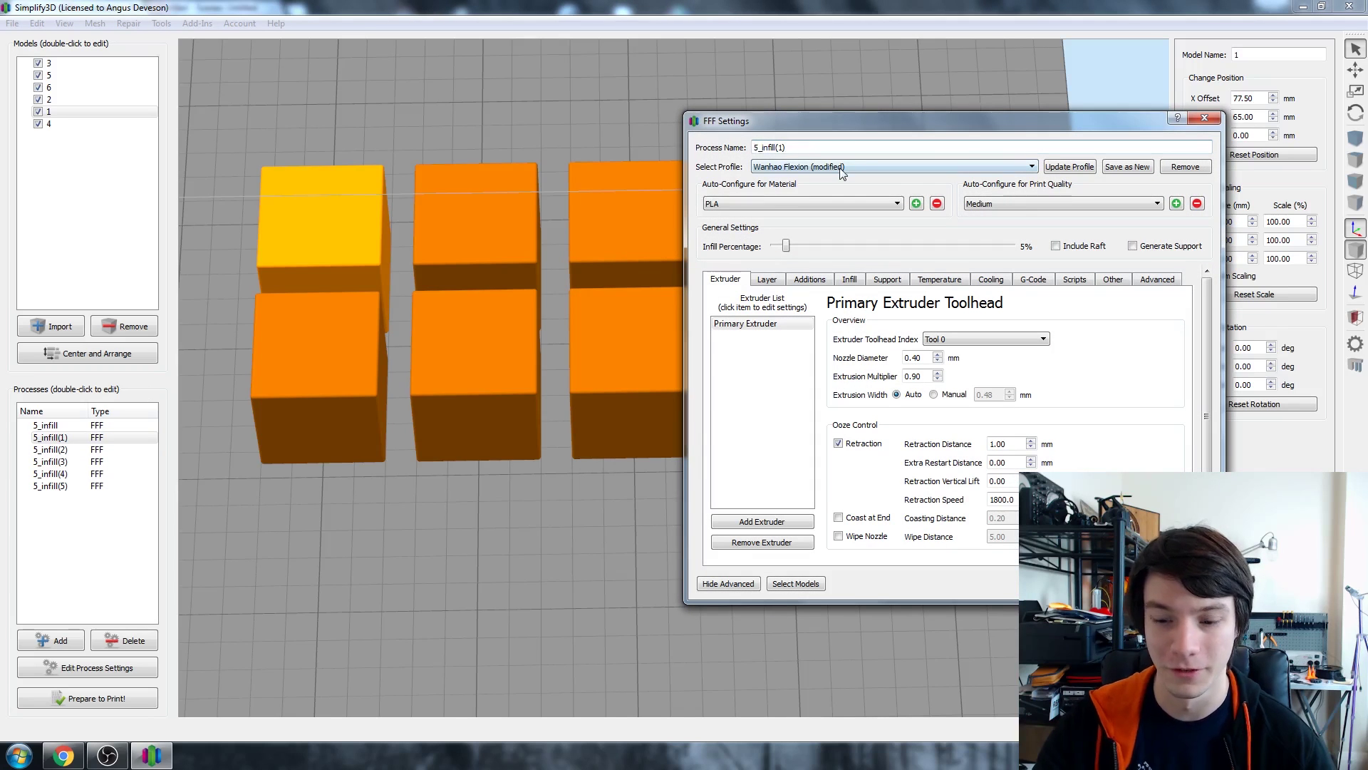
key(Delete)
key(Delete)
text(10)
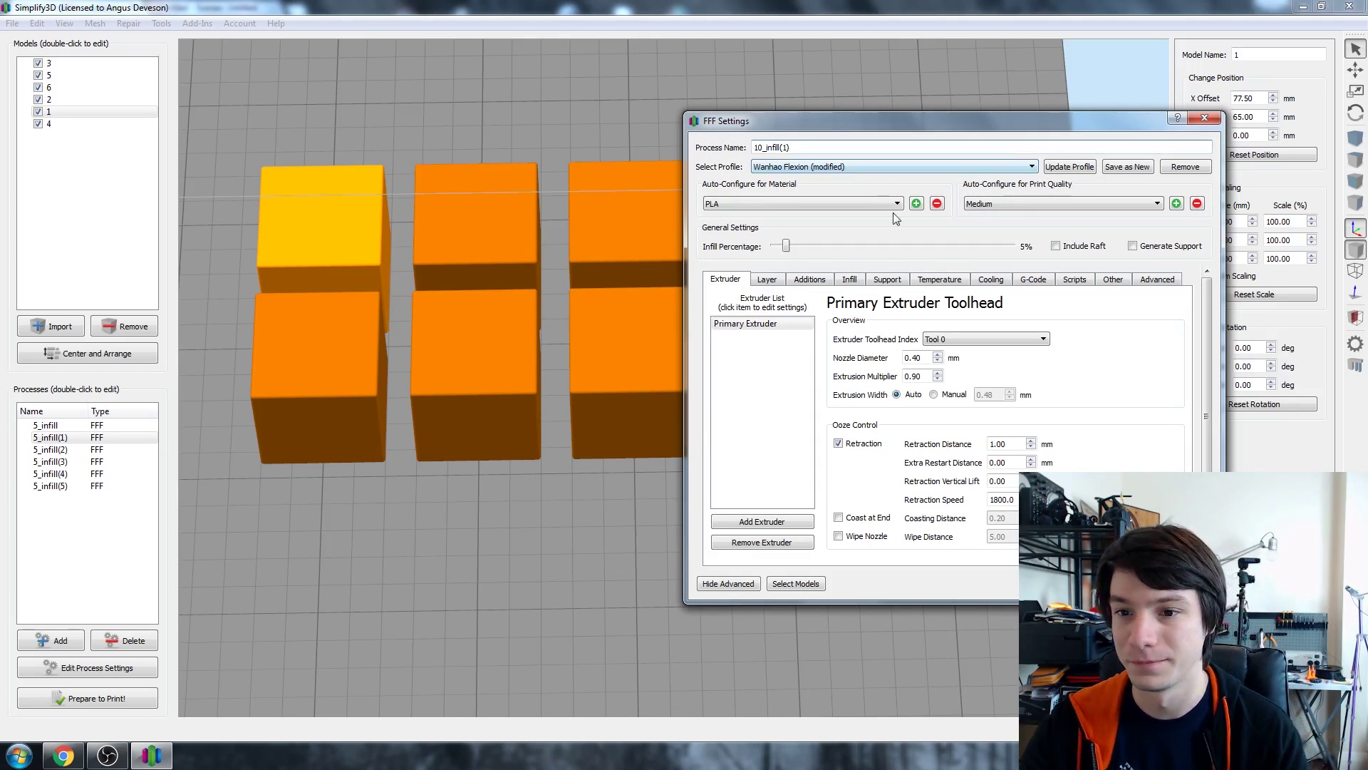
click(855, 281)
double_click(856, 368)
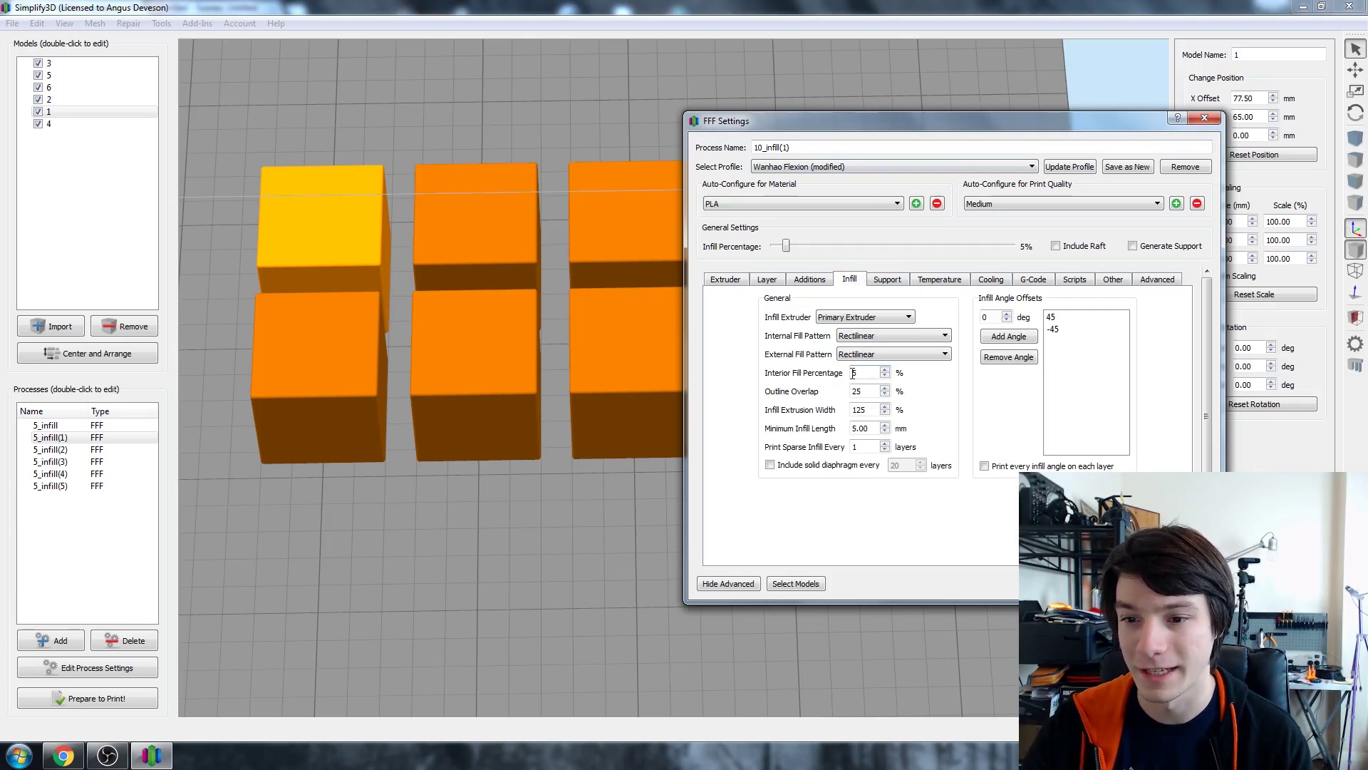
text(10)
click(787, 584)
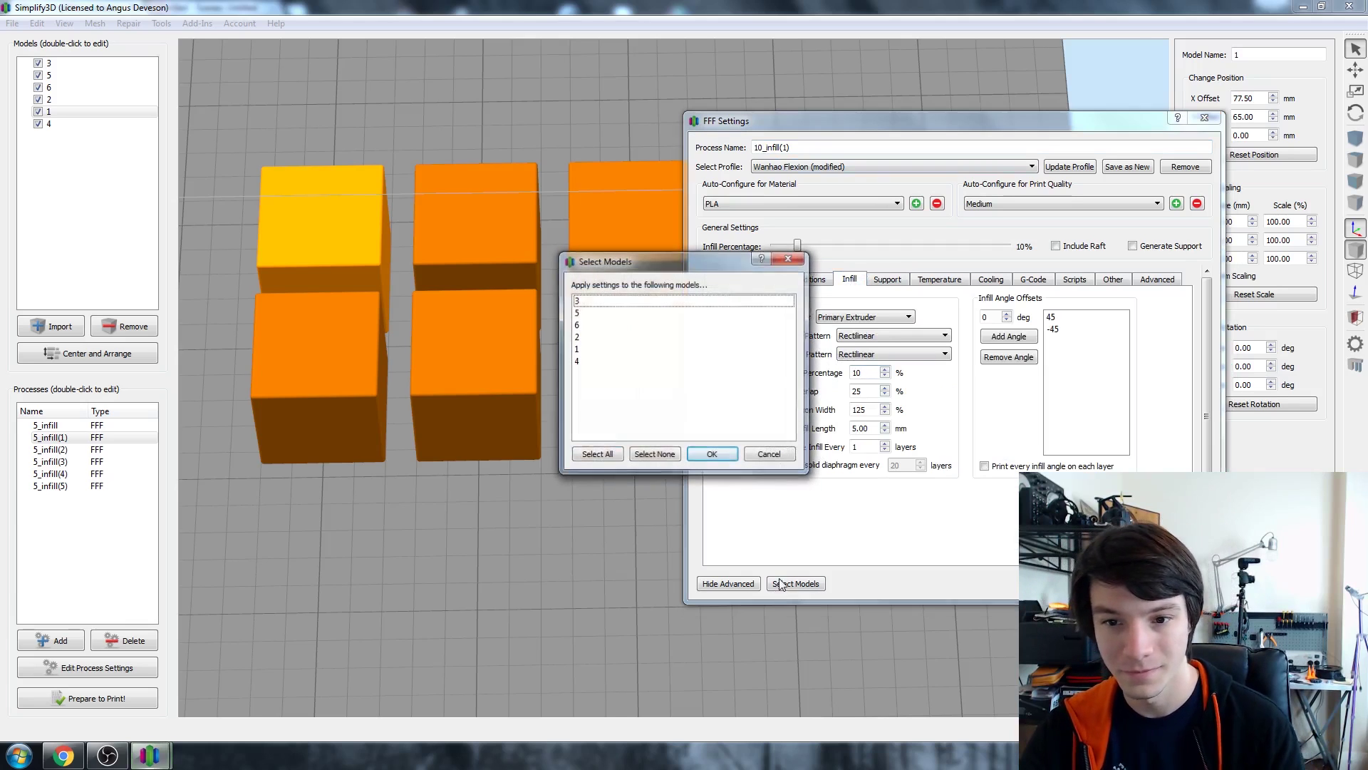
click(712, 455)
key(Return)
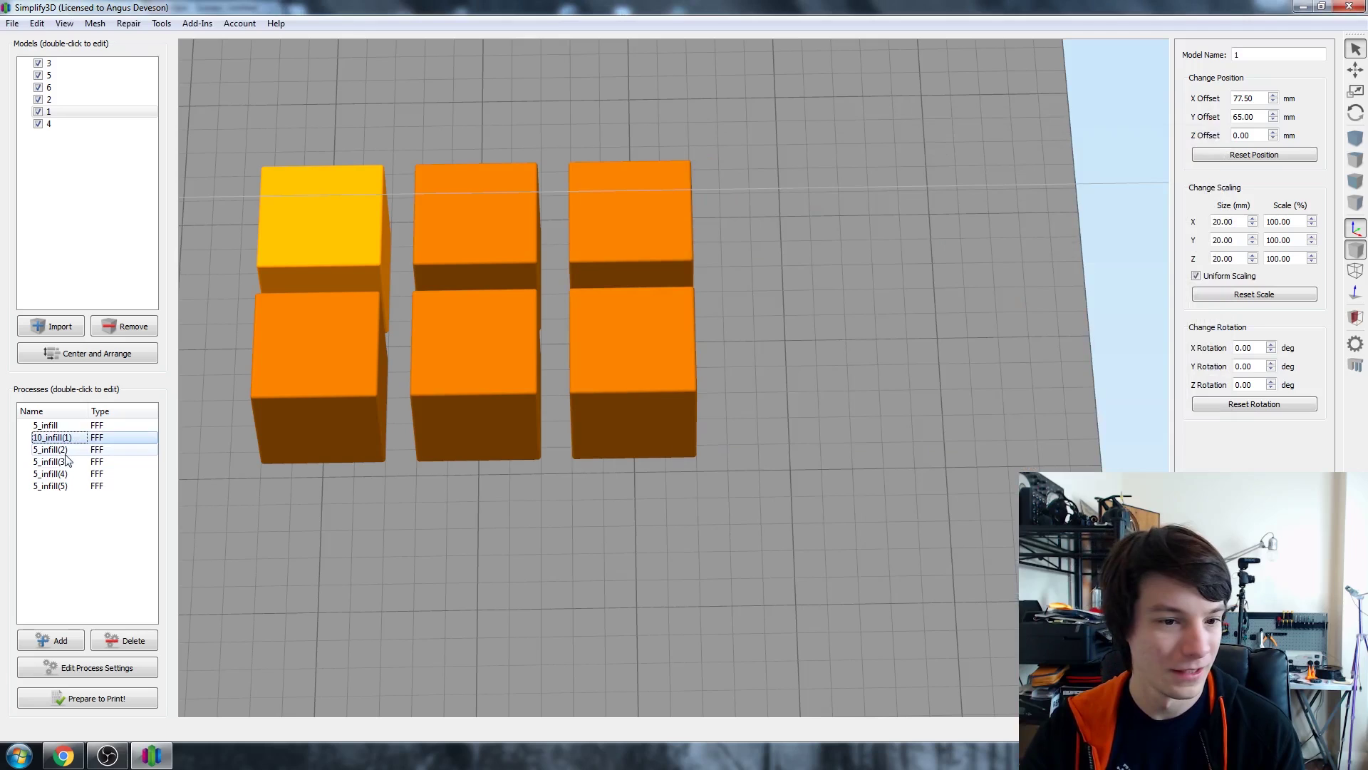
- Rename 5_infill(2) to 20_infill(2) with 20% interior fill, assigned to its cube
double_click(100, 449)
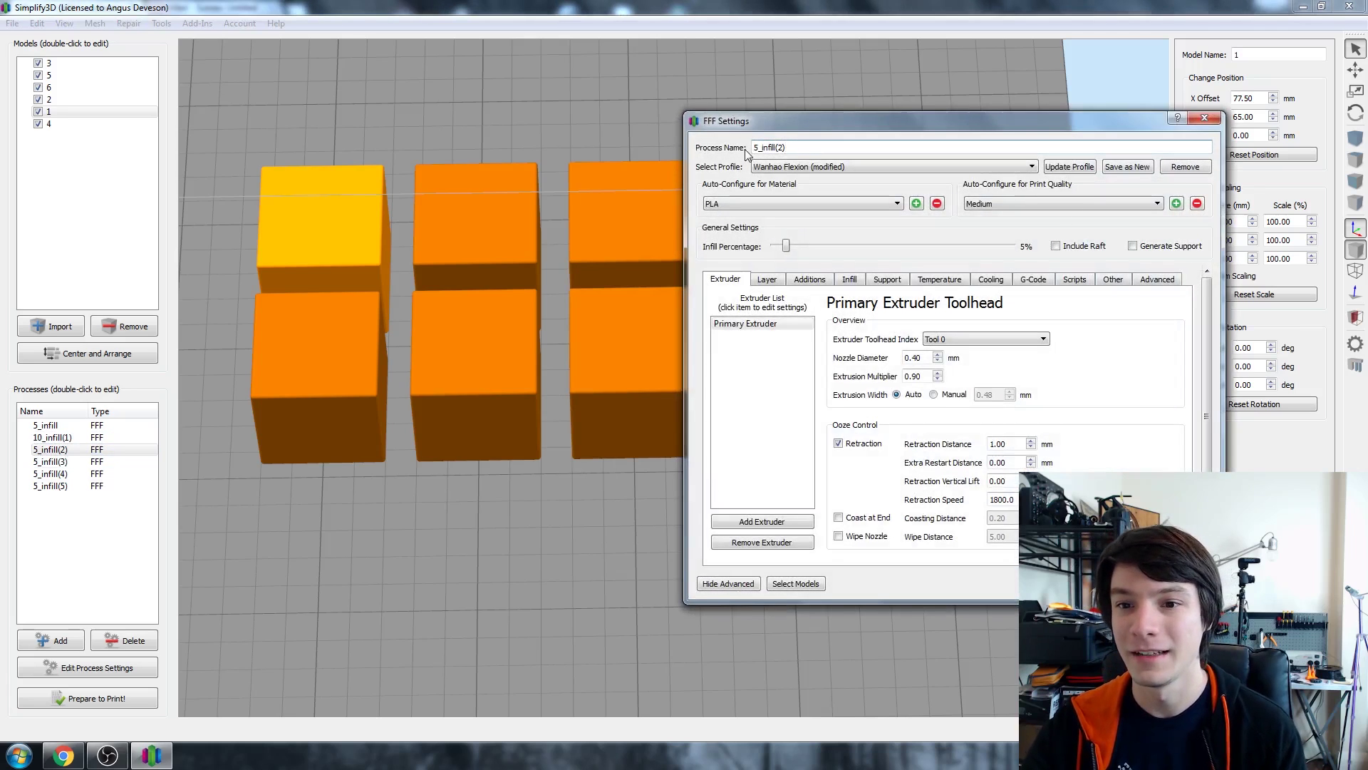
drag(749, 148, 760, 148)
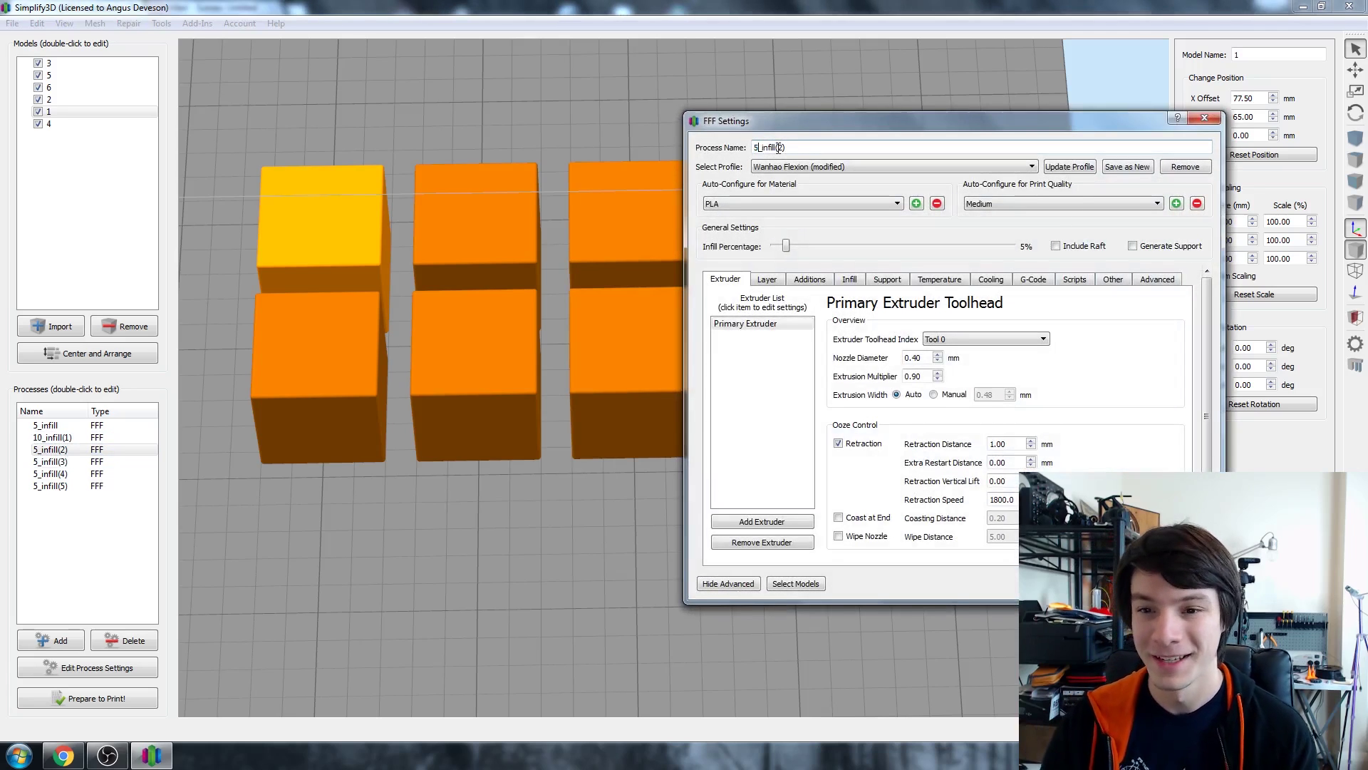
key(BackSpace)
text(20)
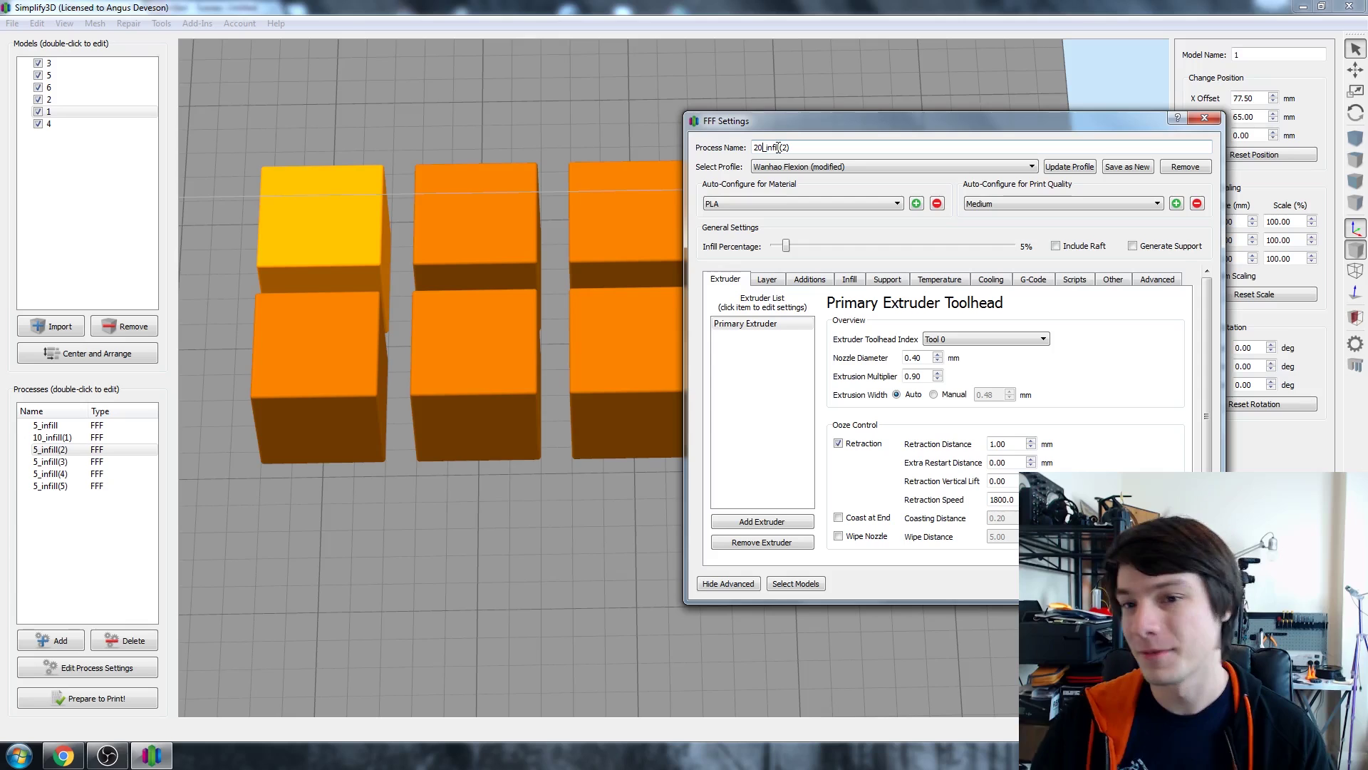
click(843, 285)
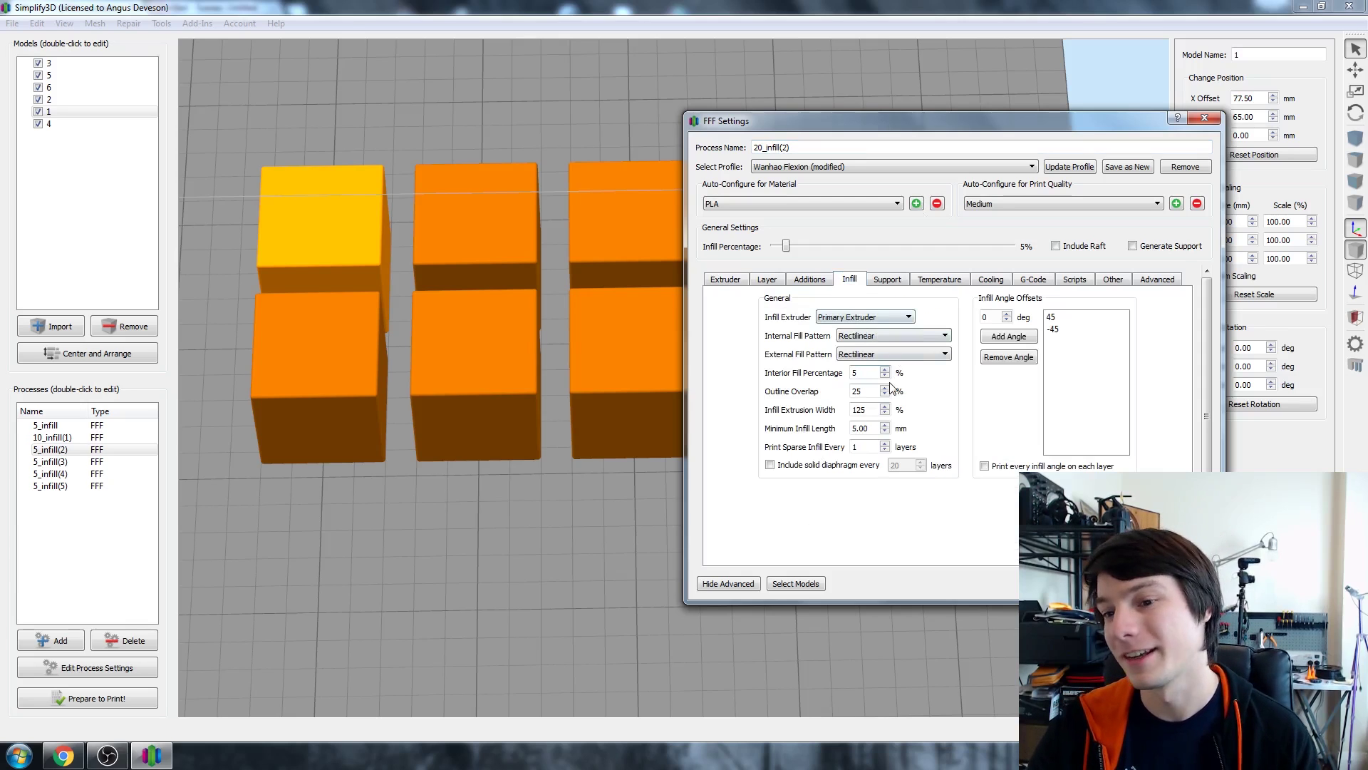
double_click(858, 372)
text(20)
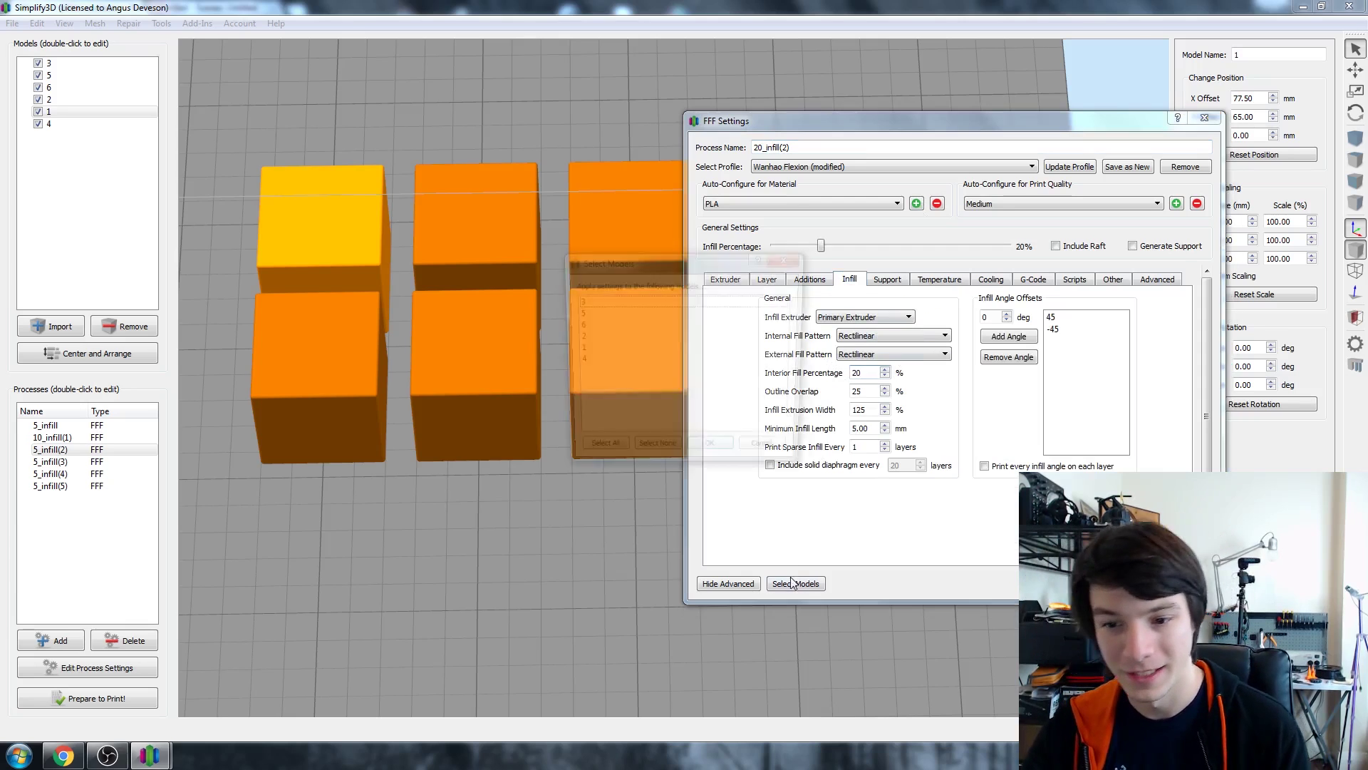
click(796, 583)
click(612, 300)
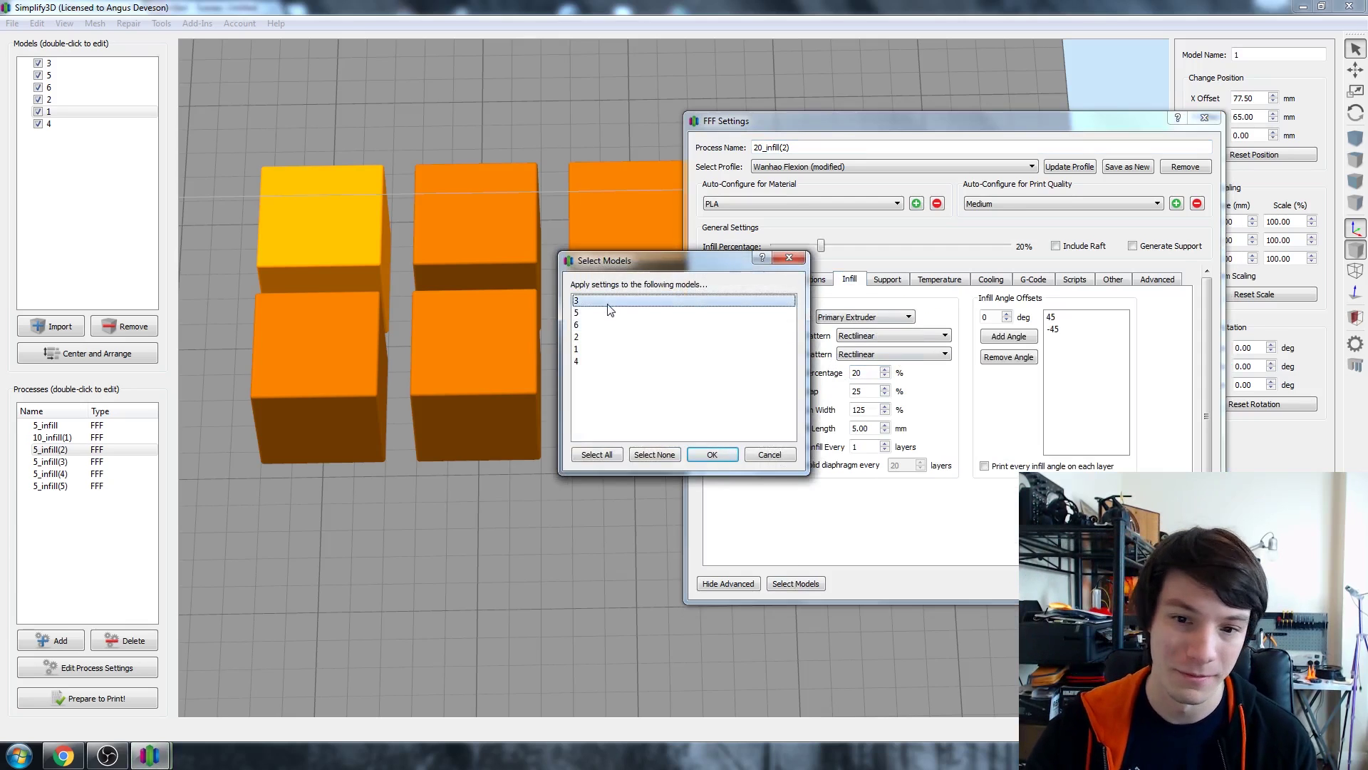
click(696, 455)
click(1129, 583)
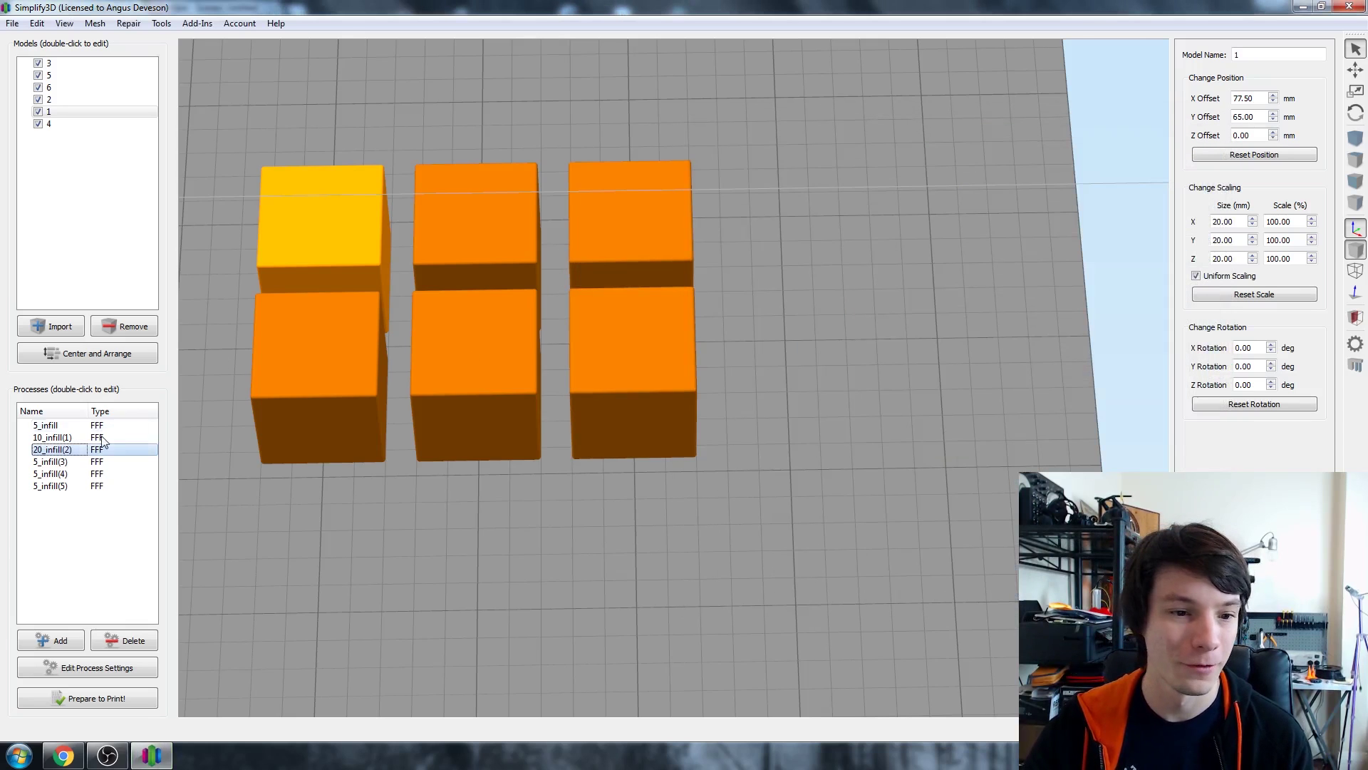
- Rename 5_infill(5) to 80_infill(5), set 80% interior fill, and assign it to its cube
double_click(64, 461)
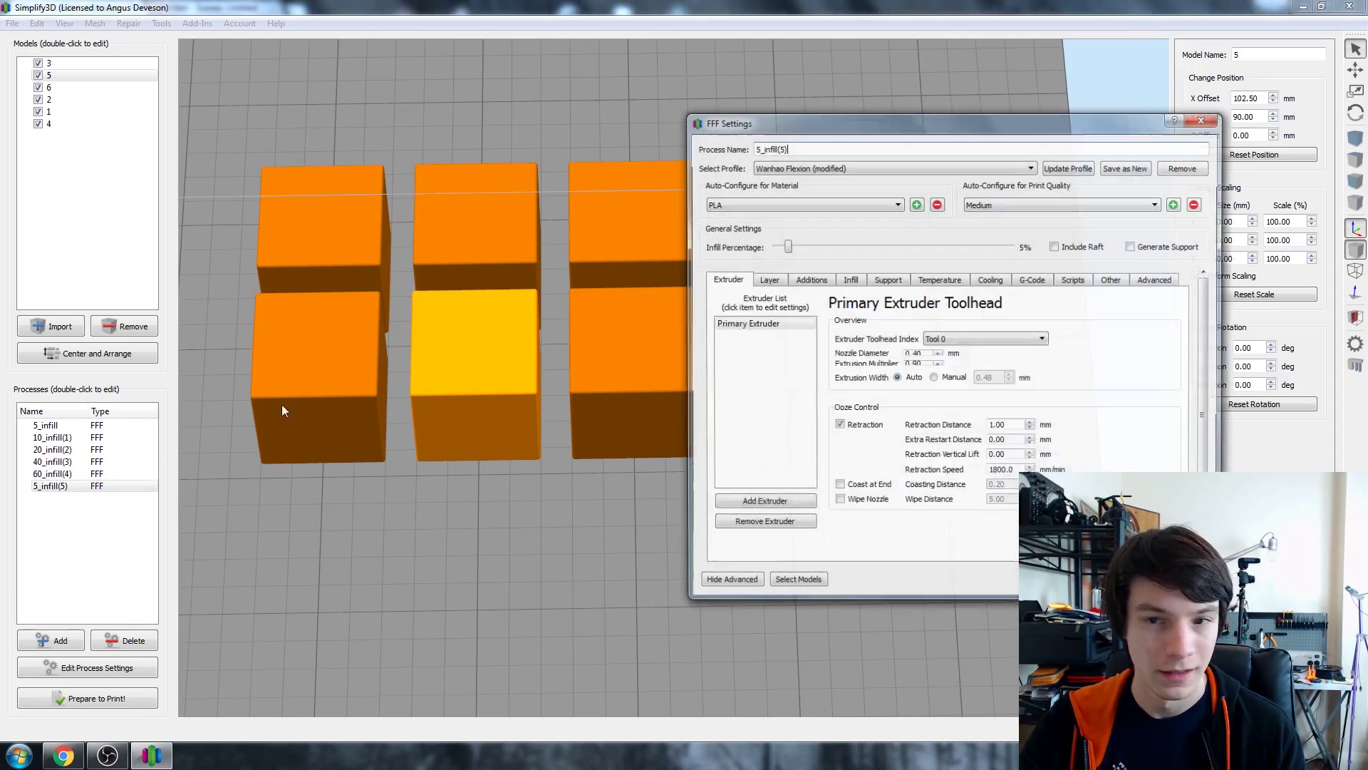
click(760, 147)
key(BackSpace)
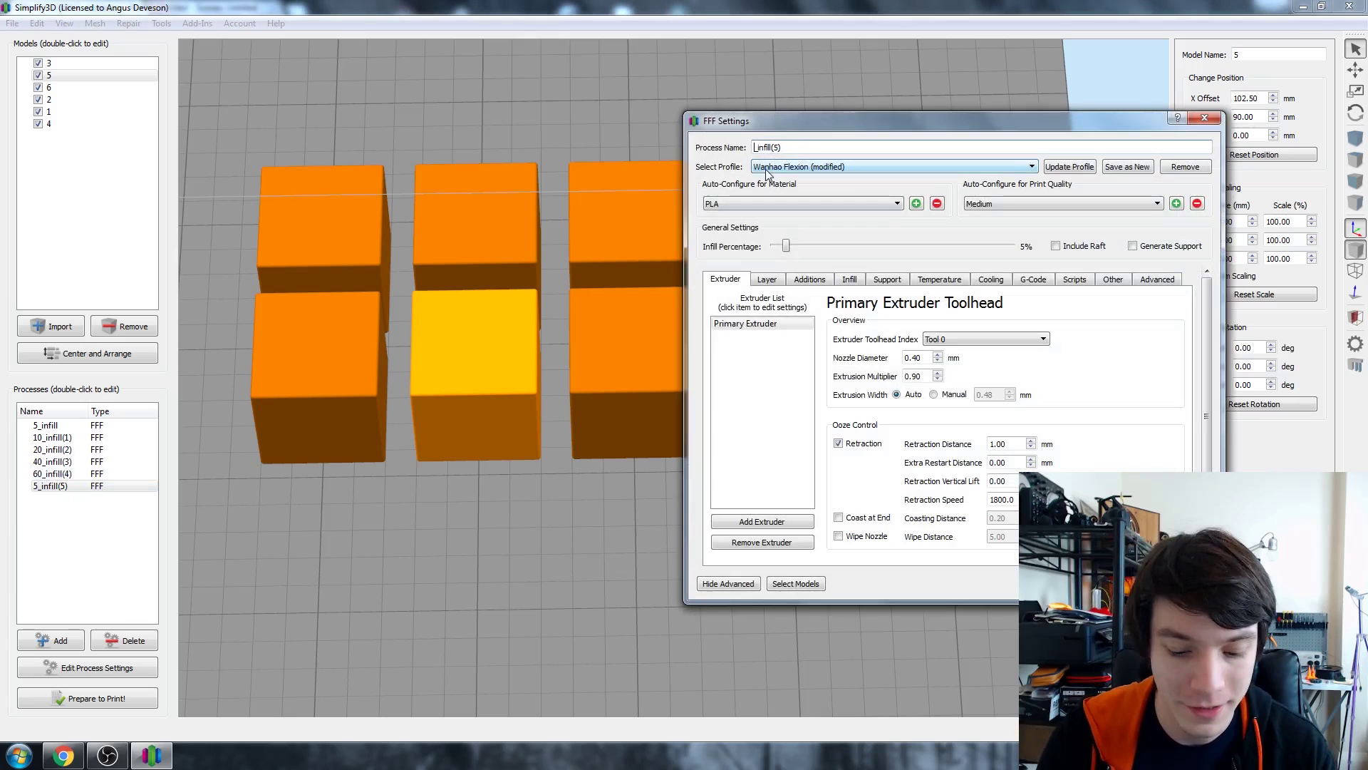
text(80)
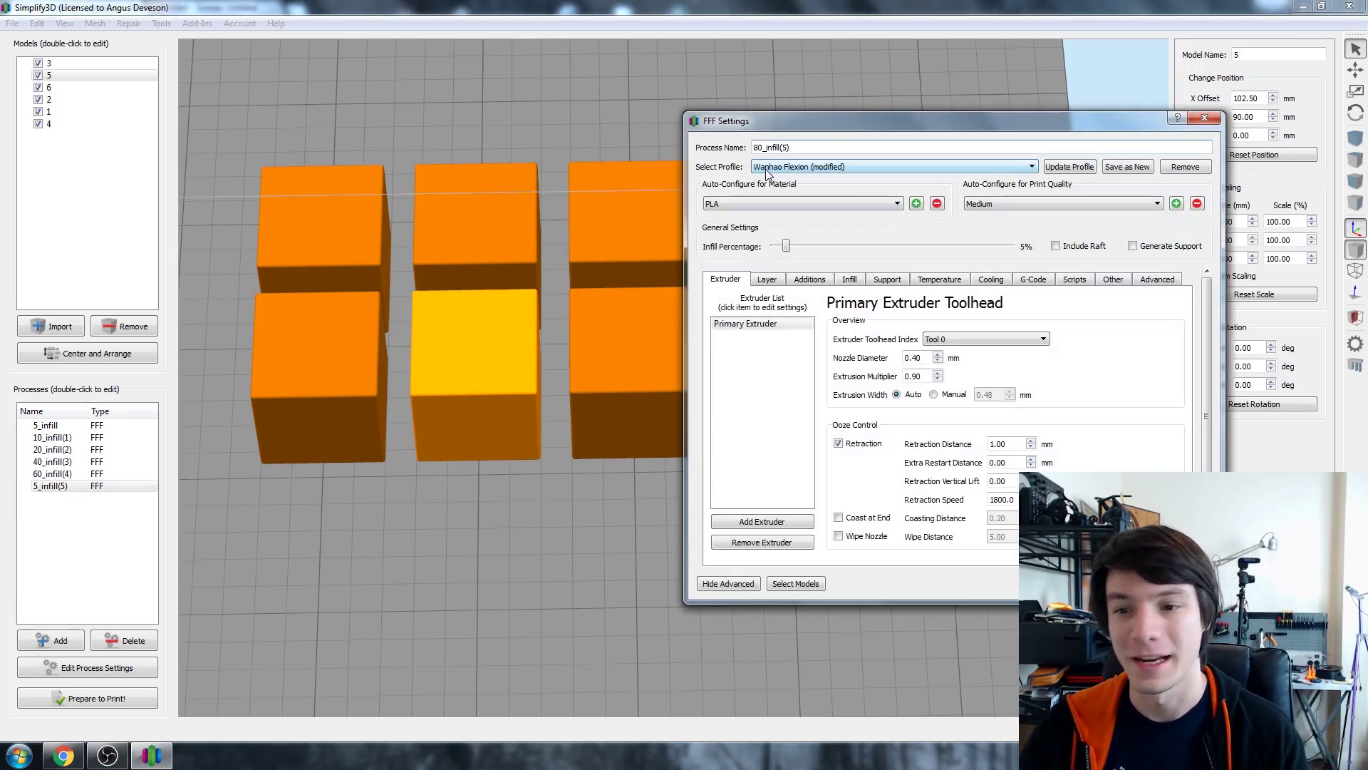
click(852, 279)
double_click(868, 372)
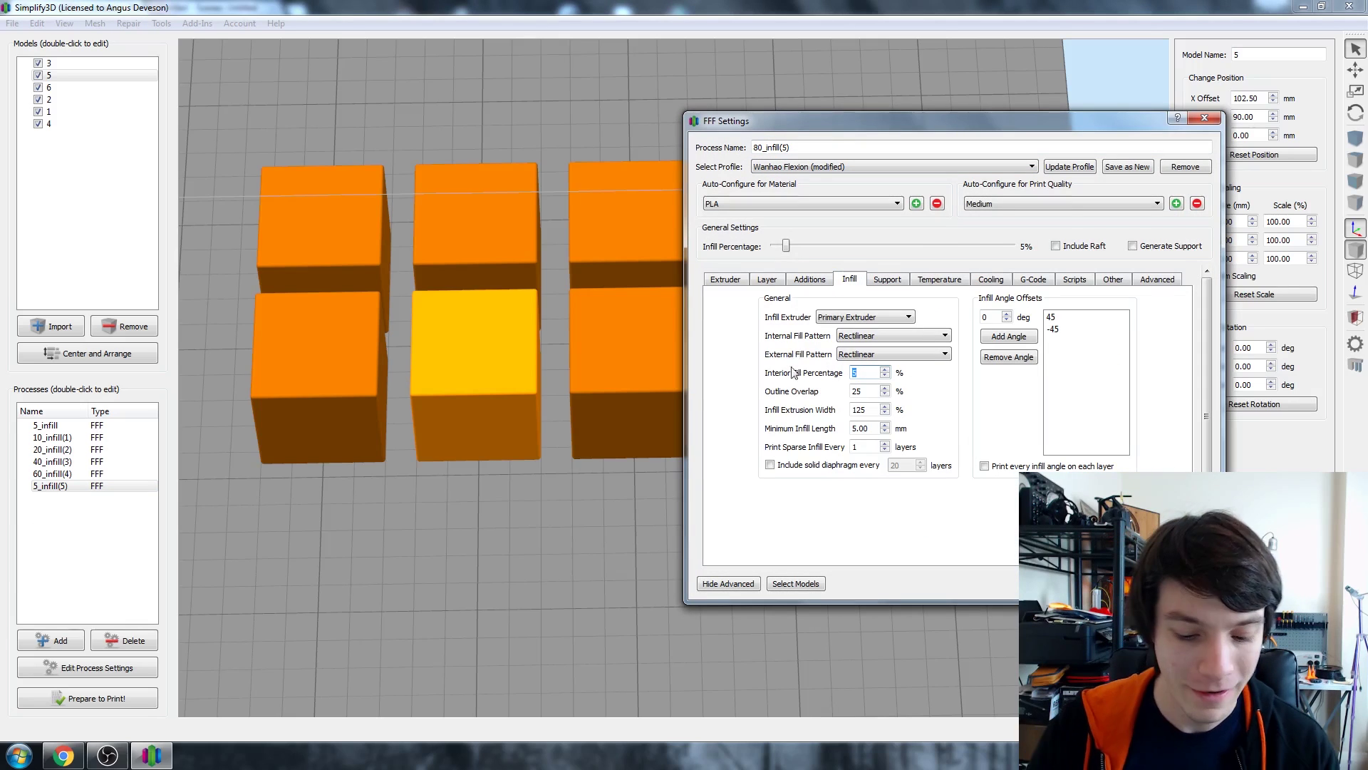
text(80)
click(796, 583)
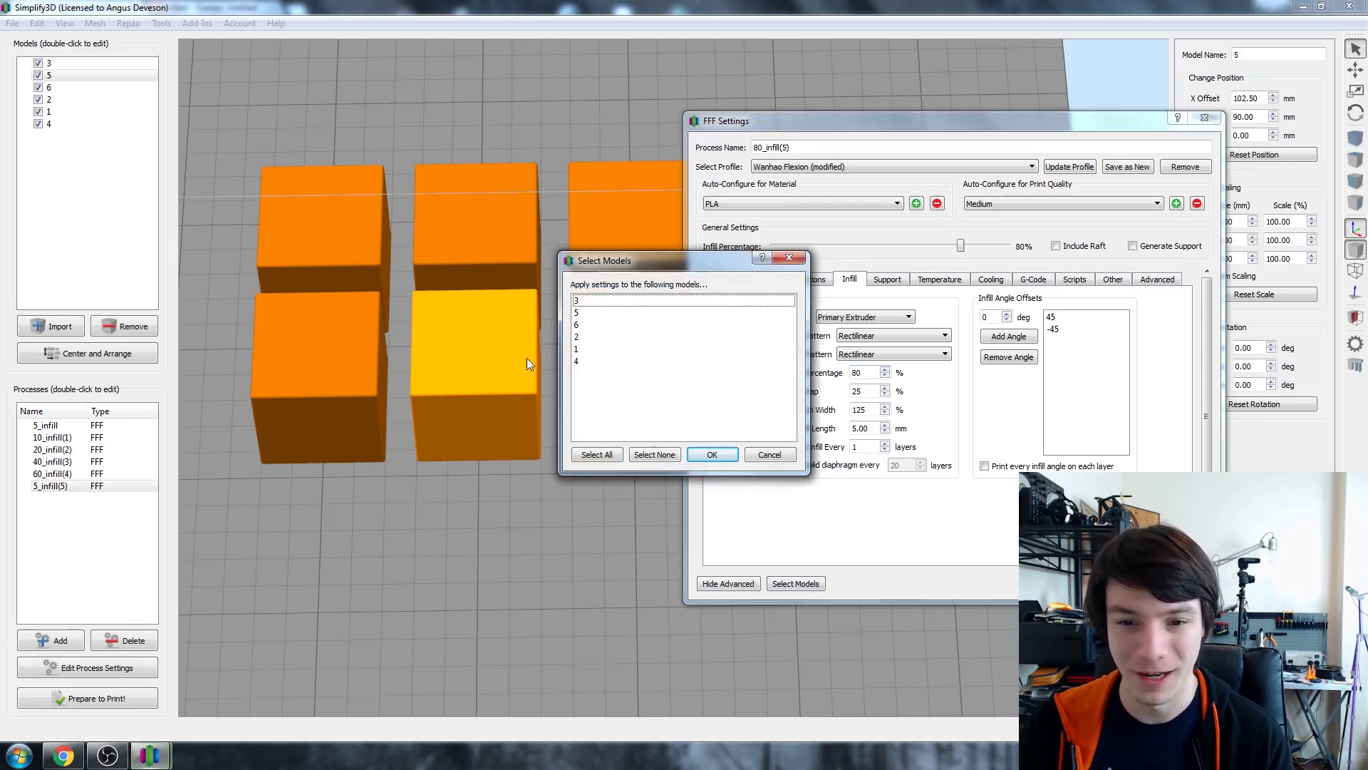
click(684, 324)
click(713, 454)
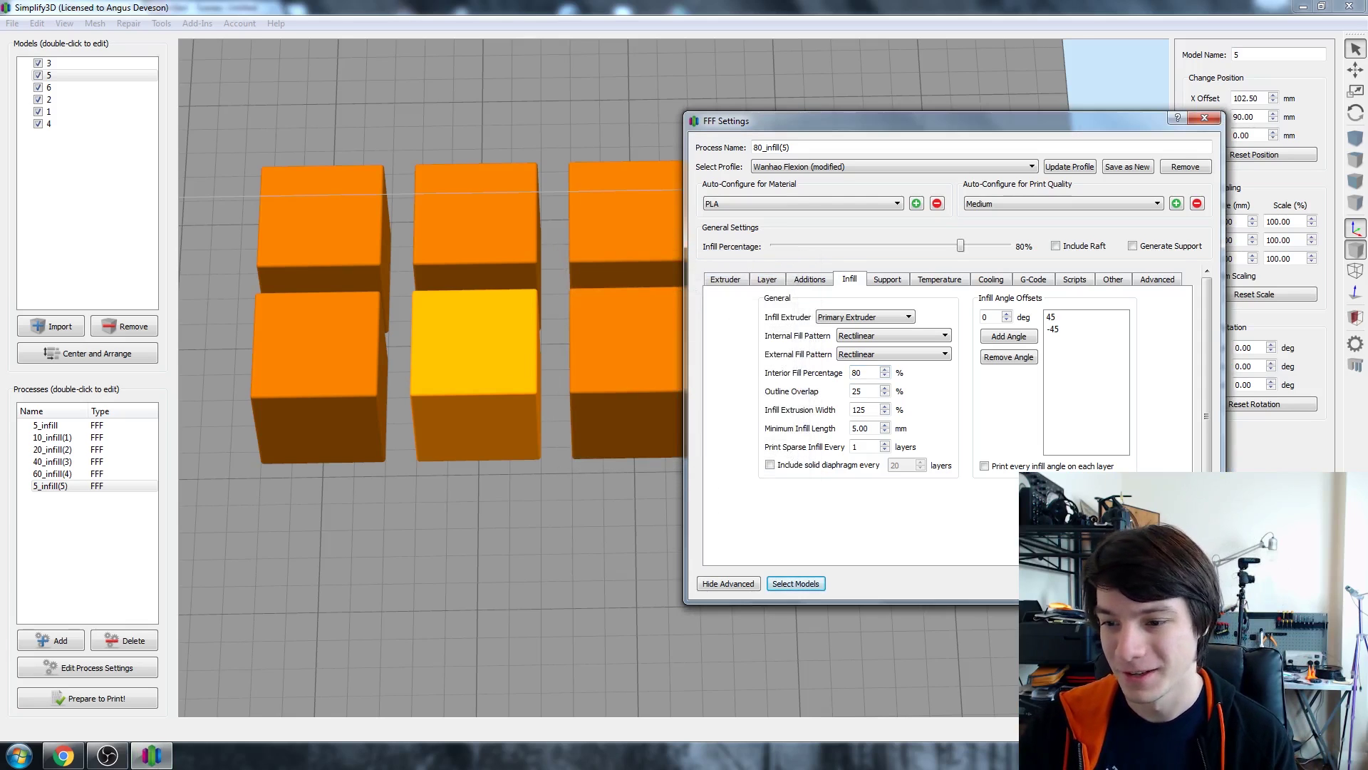
key(Return)
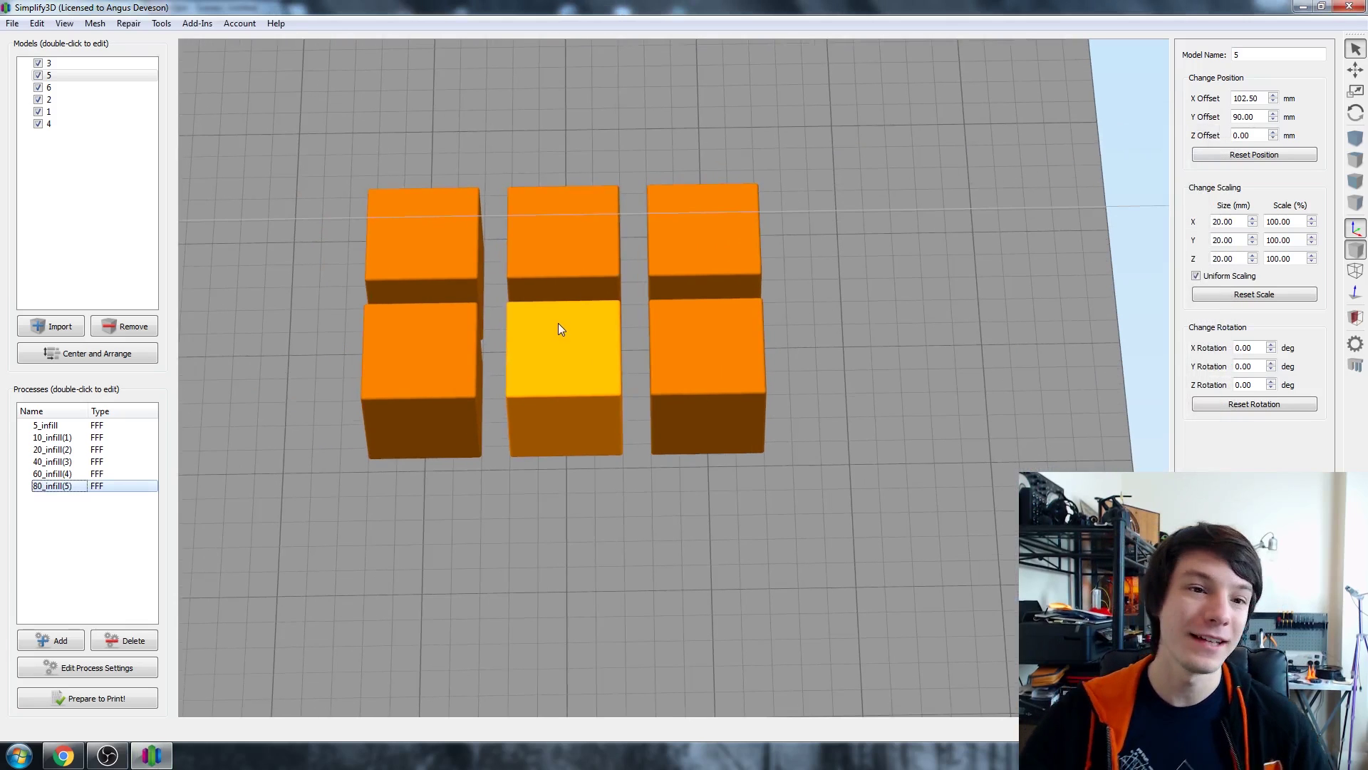
- Prepare to print with all six infill processes selected for continuous printing
click(107, 693)
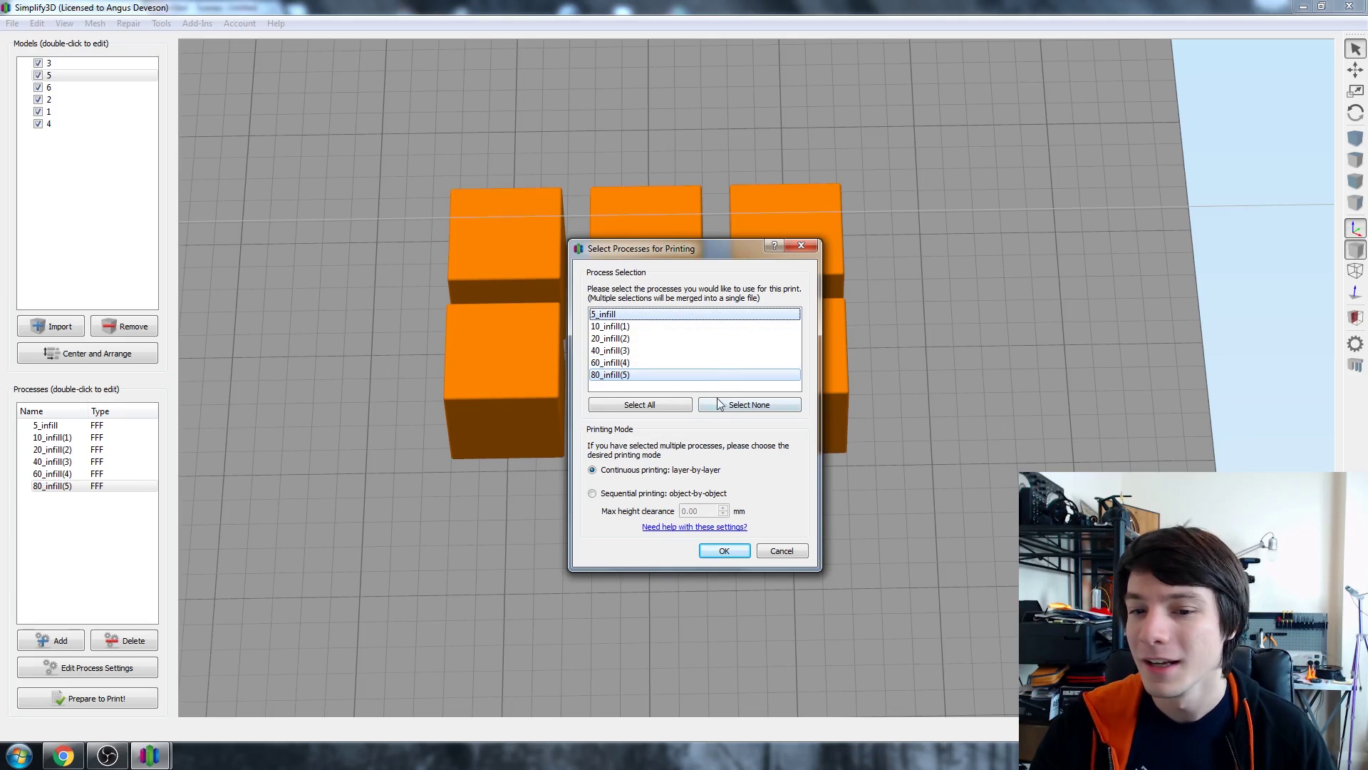
click(670, 406)
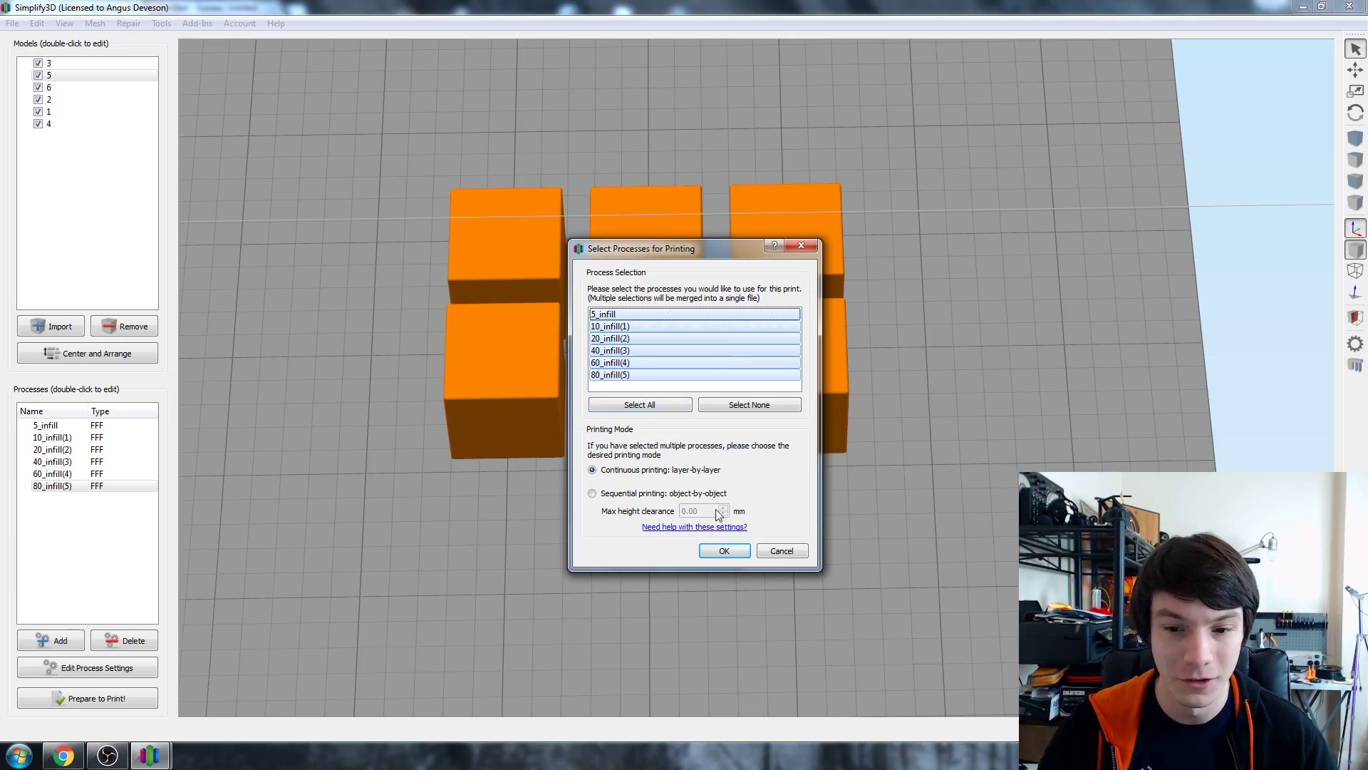
- Slice the six cubes (3 h 22 min, 10321.0 mm filament) and tilt the preview to compare infill densities
click(725, 551)
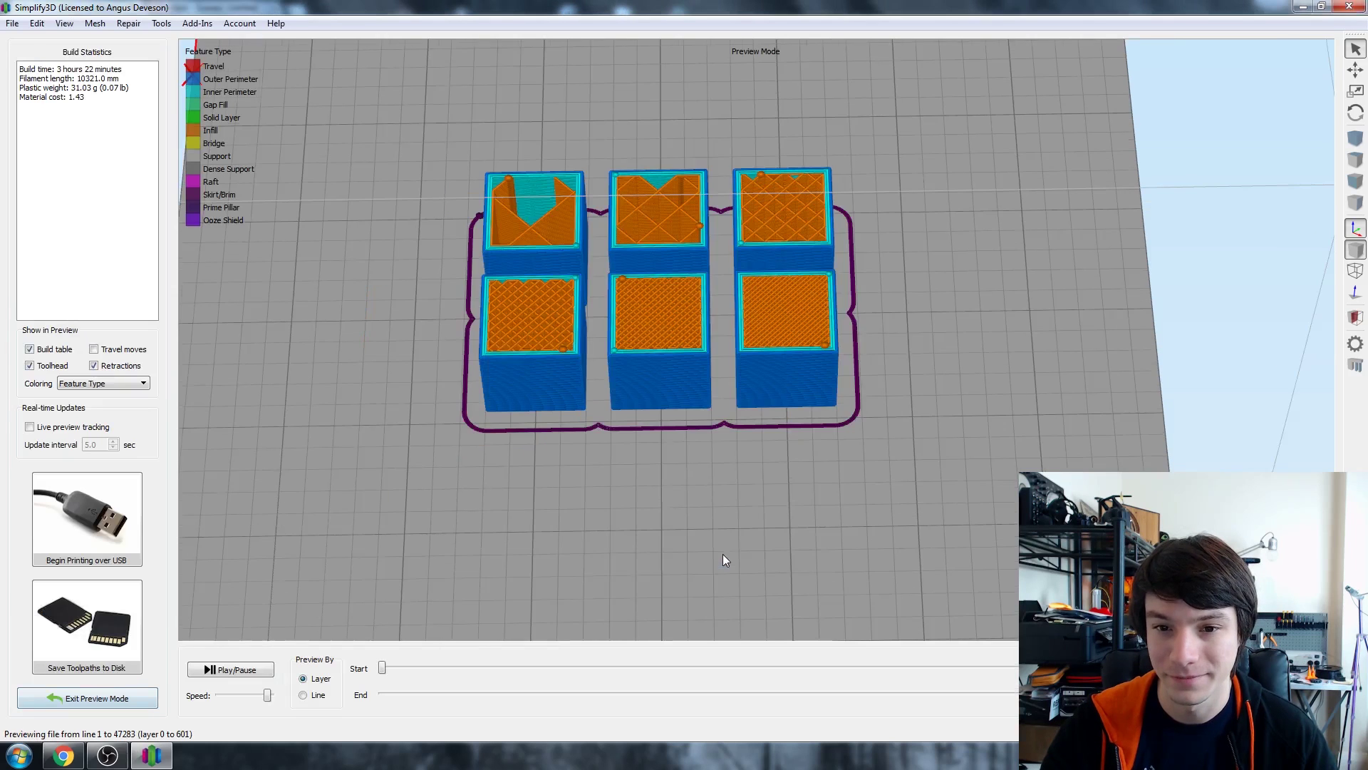
scroll(630, 425, up, 3)
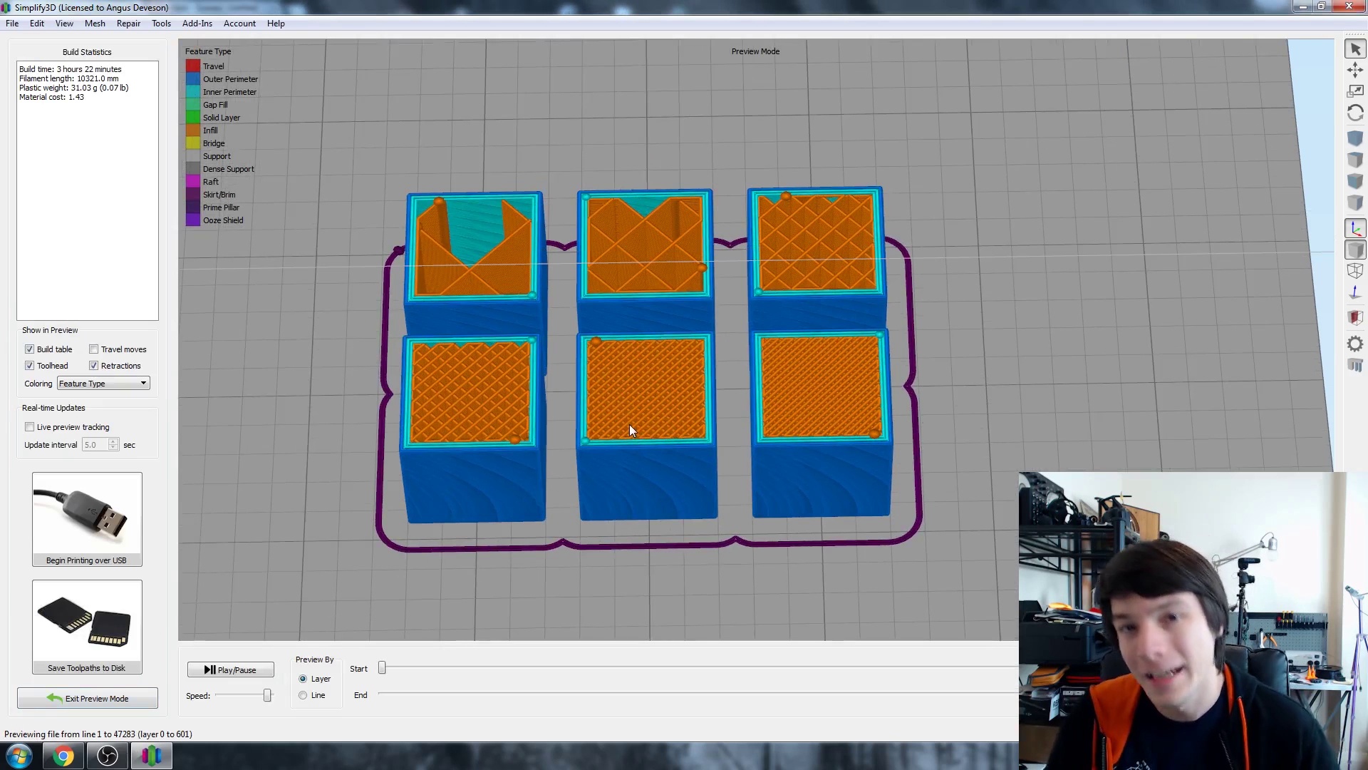
drag(514, 211, 508, 262)
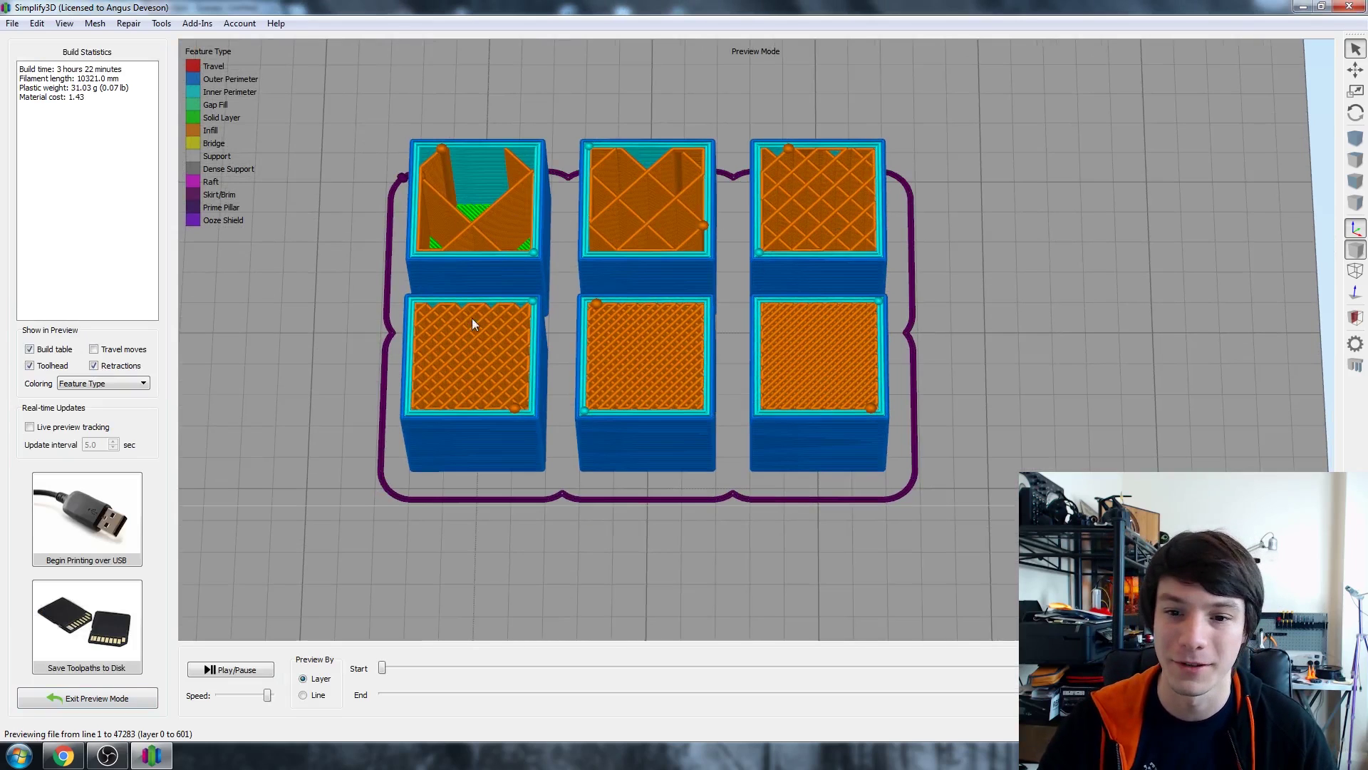
drag(645, 292, 641, 302)
right_drag(640, 301, 645, 313)
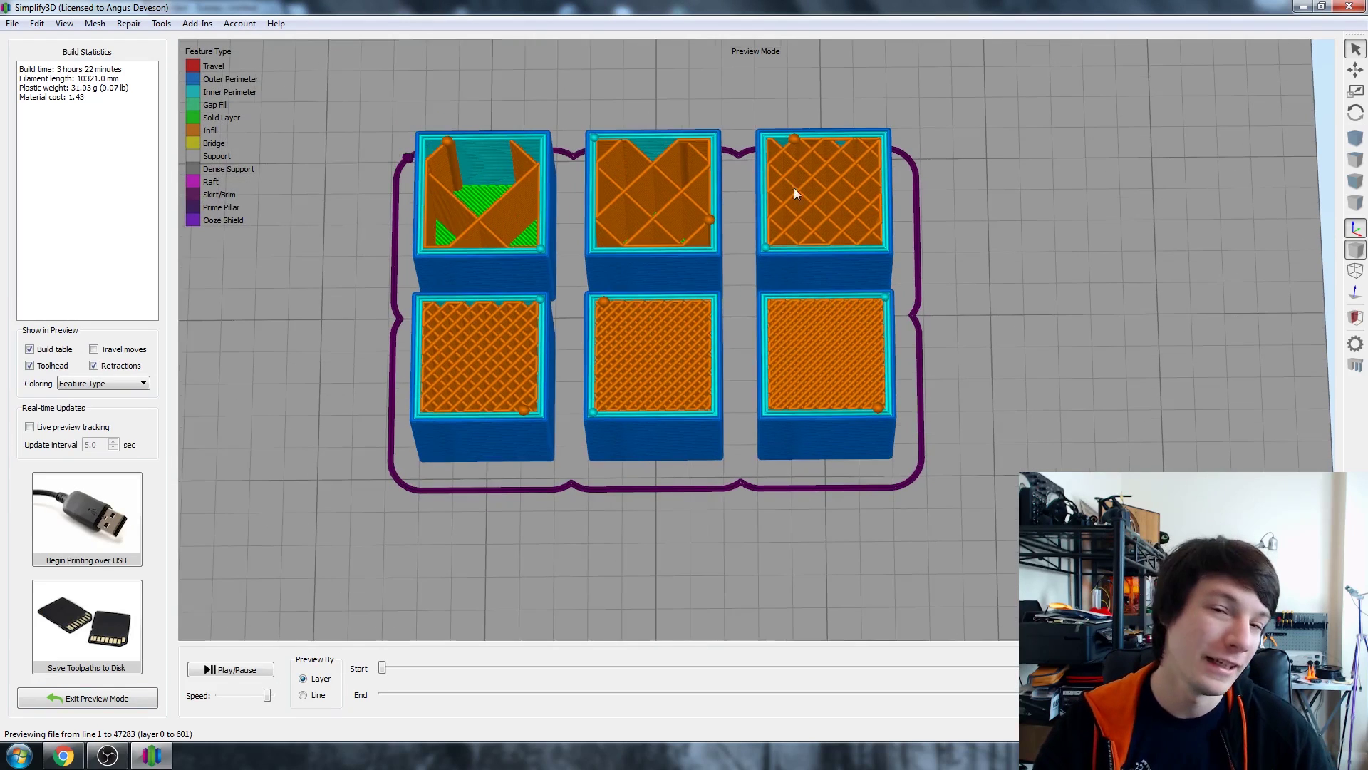
scroll(733, 158, up, 3)
scroll(623, 225, down, 3)
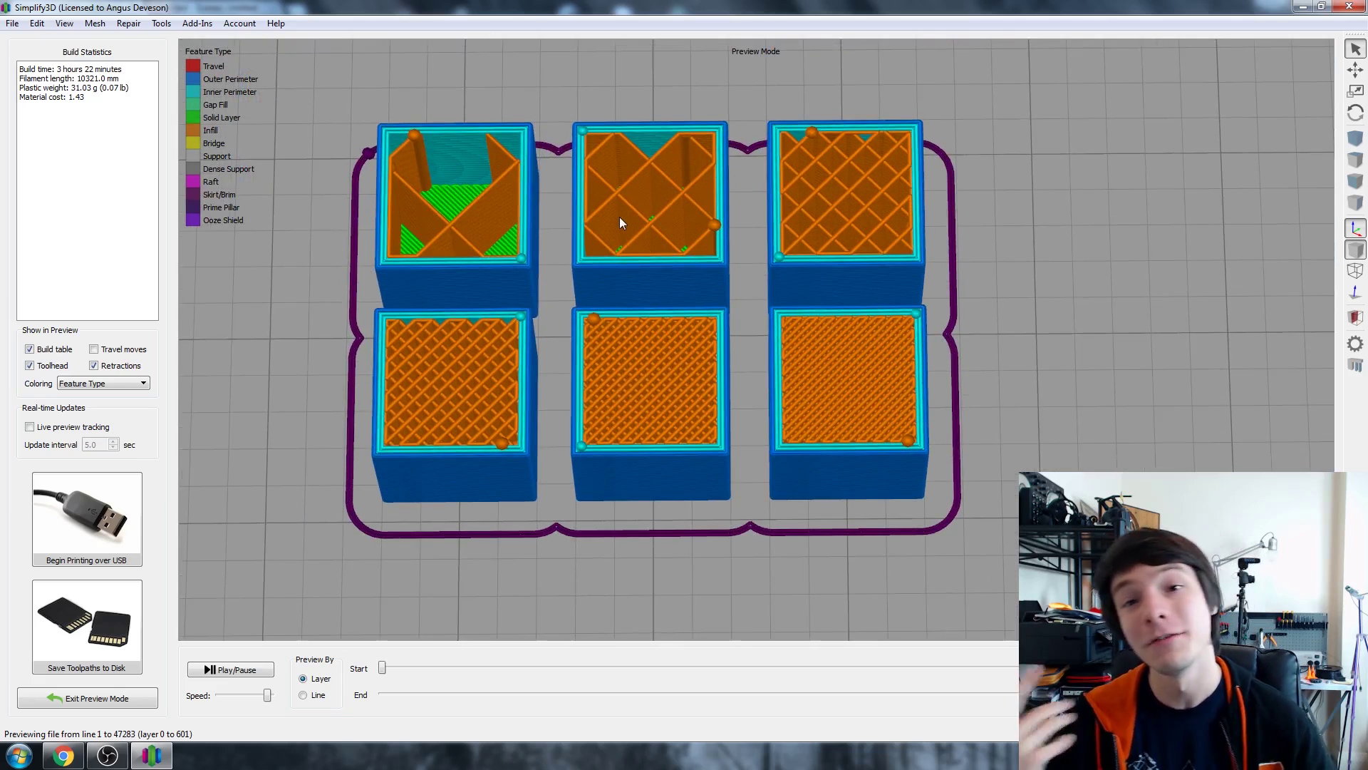
- Leave the preview and change the Outline/Perimeter Shells count in the 10_infill(1) process
click(52, 699)
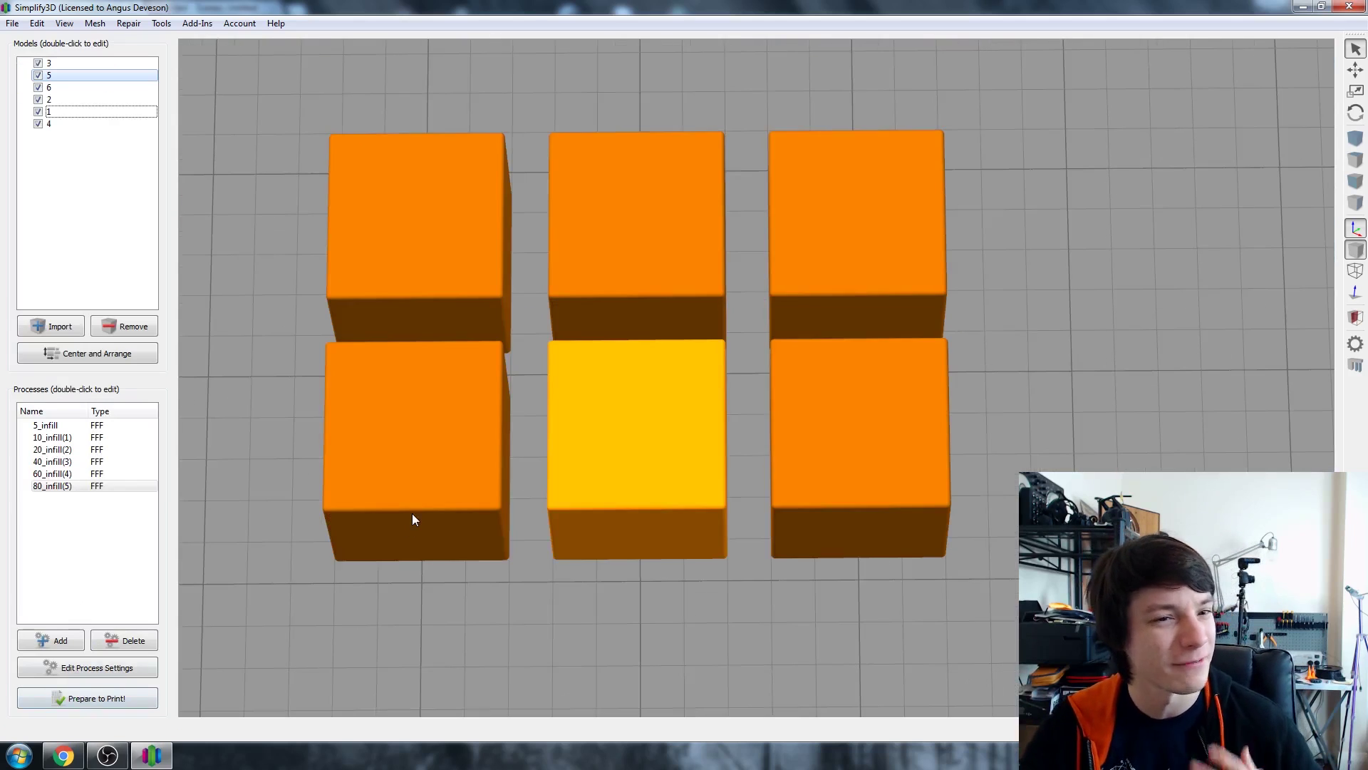
click(397, 406)
drag(397, 406, 333, 251)
double_click(43, 438)
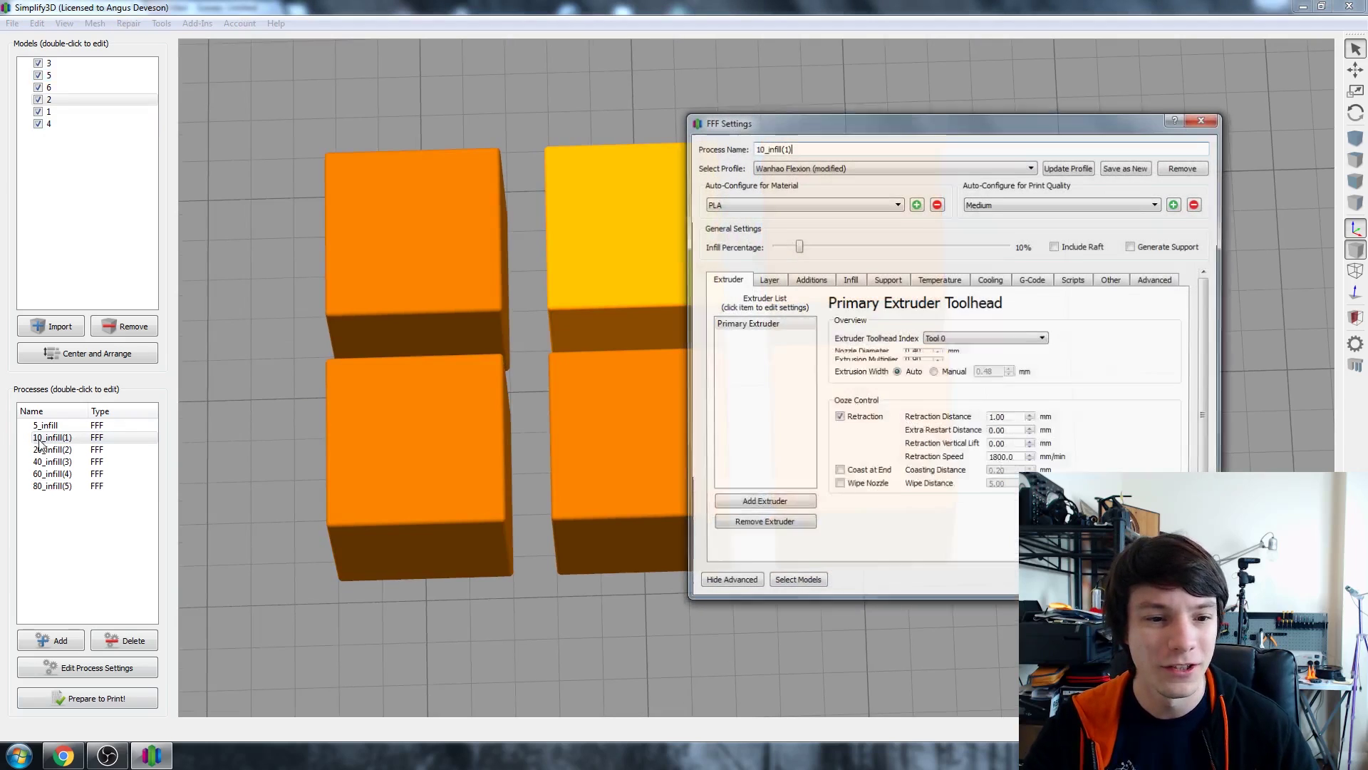
click(775, 280)
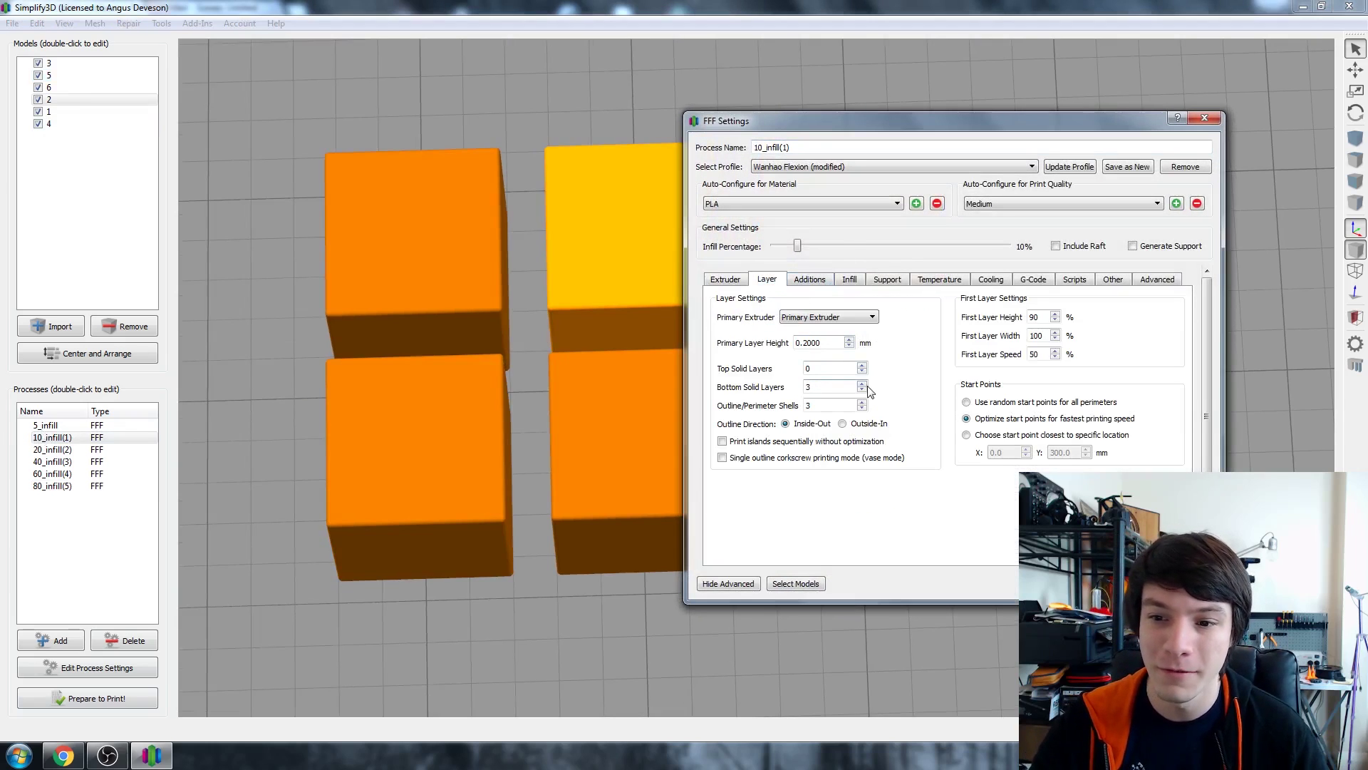
click(862, 407)
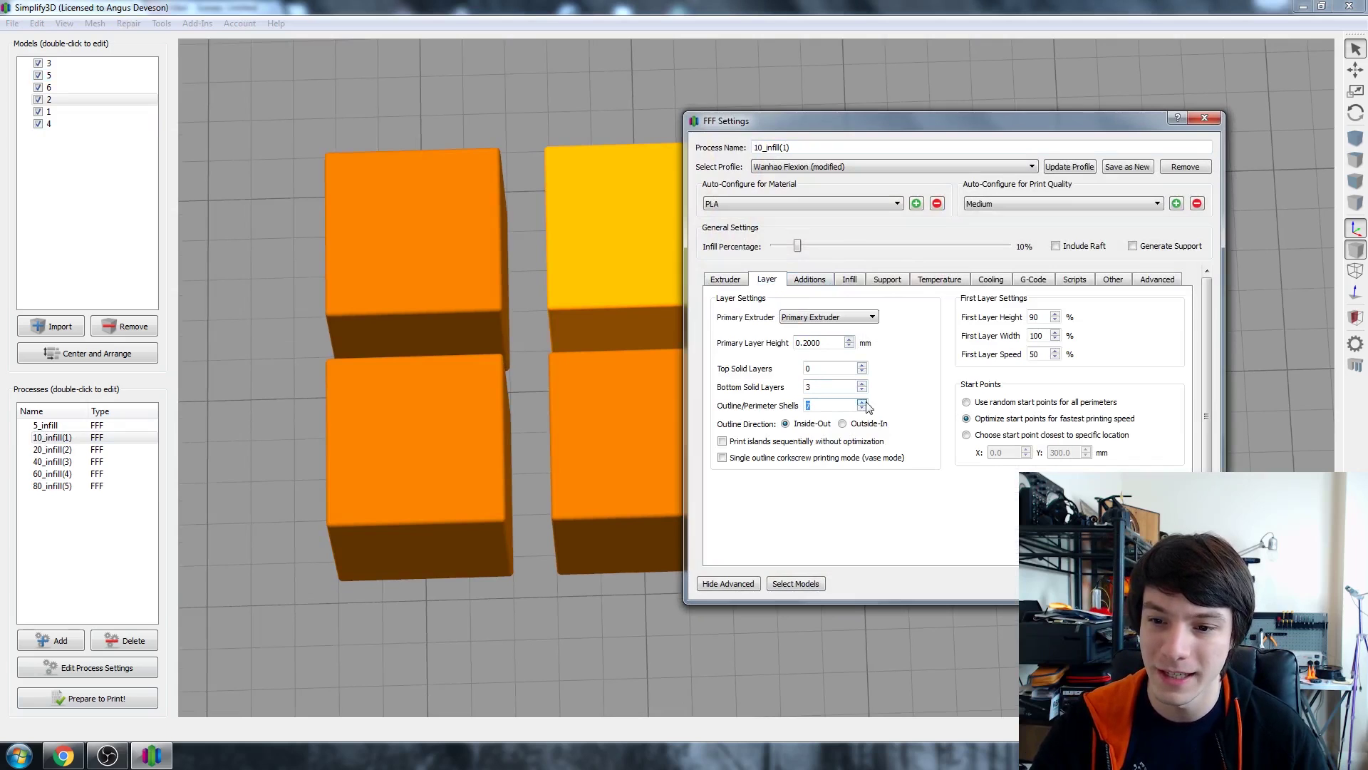
click(863, 402)
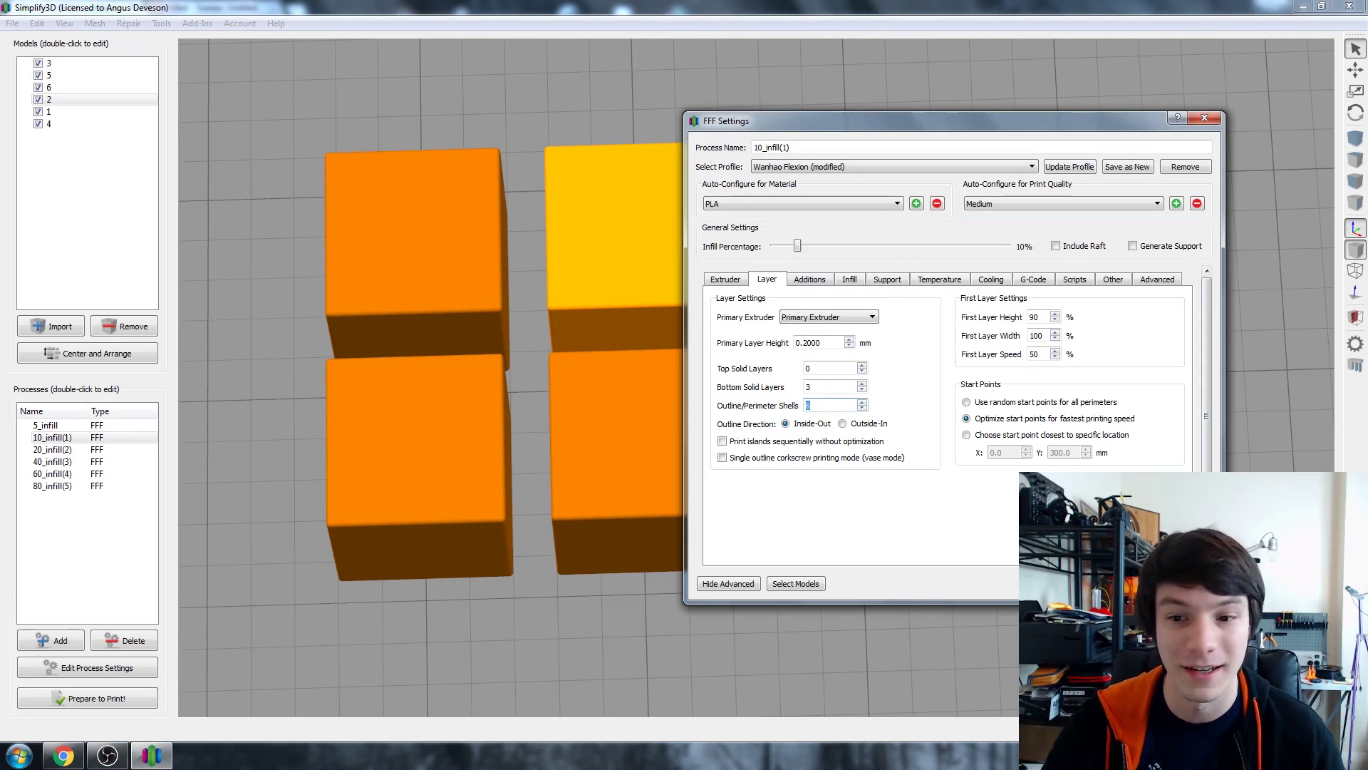
key(Return)
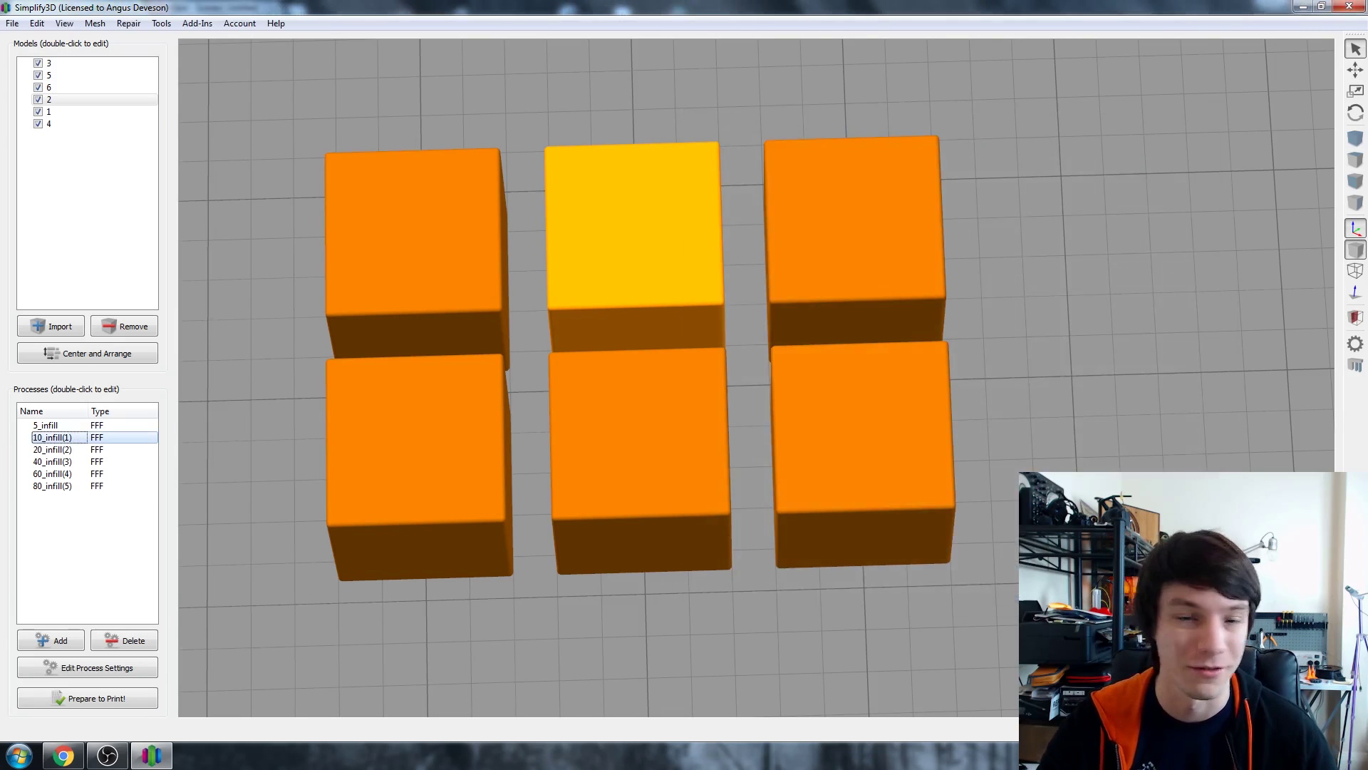
- Set the 20_infill(2) process's internal fill pattern to Wiggle
double_click(71, 449)
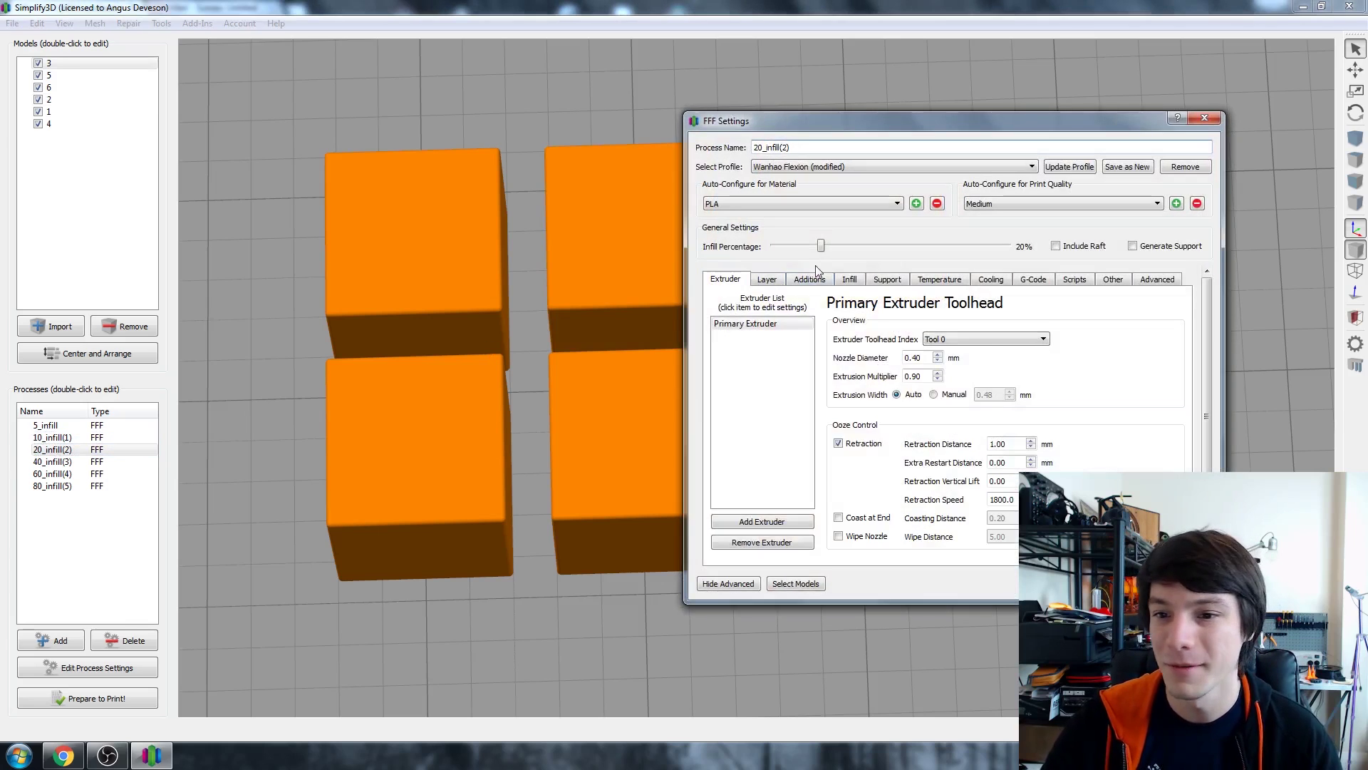
click(849, 279)
click(884, 335)
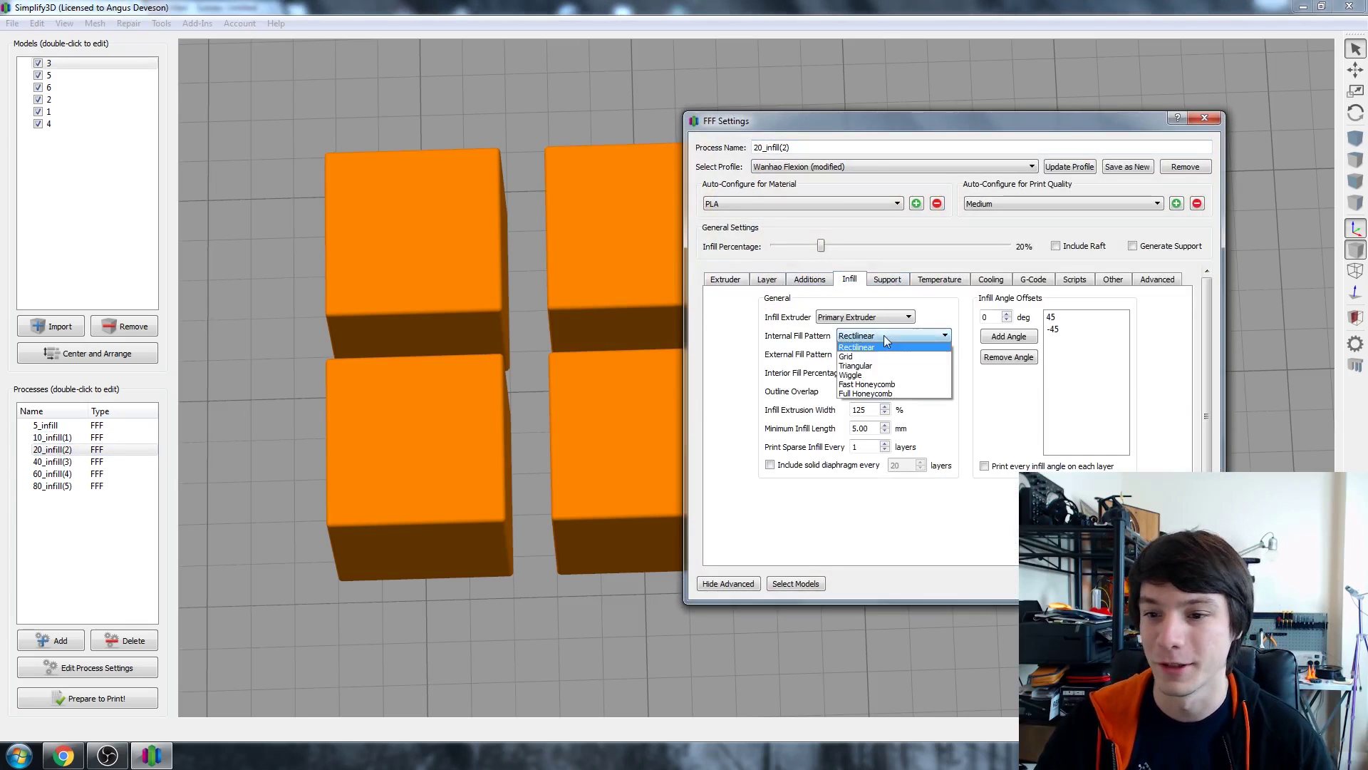
click(884, 375)
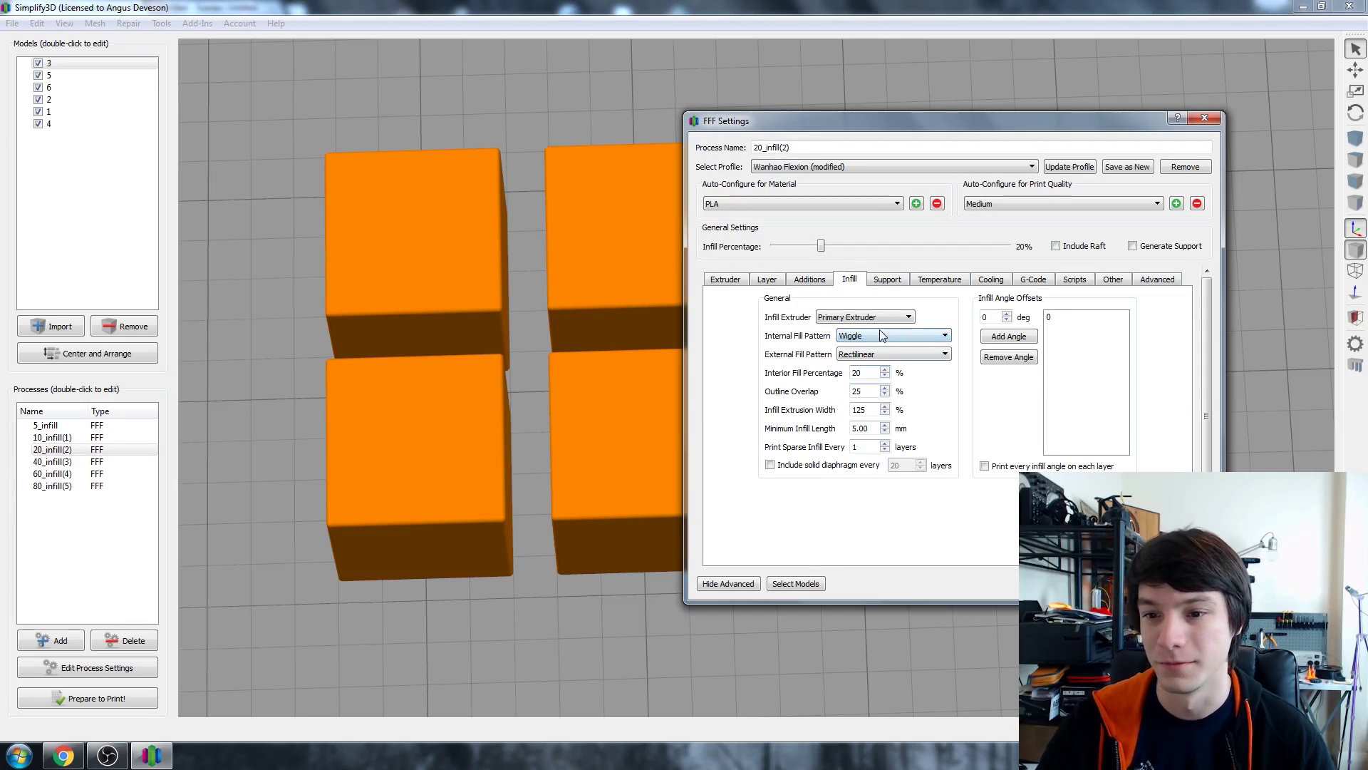
- Save 20_infill(2), then give 40_infill(3) a Fast Honeycomb internal fill pattern
click(1183, 583)
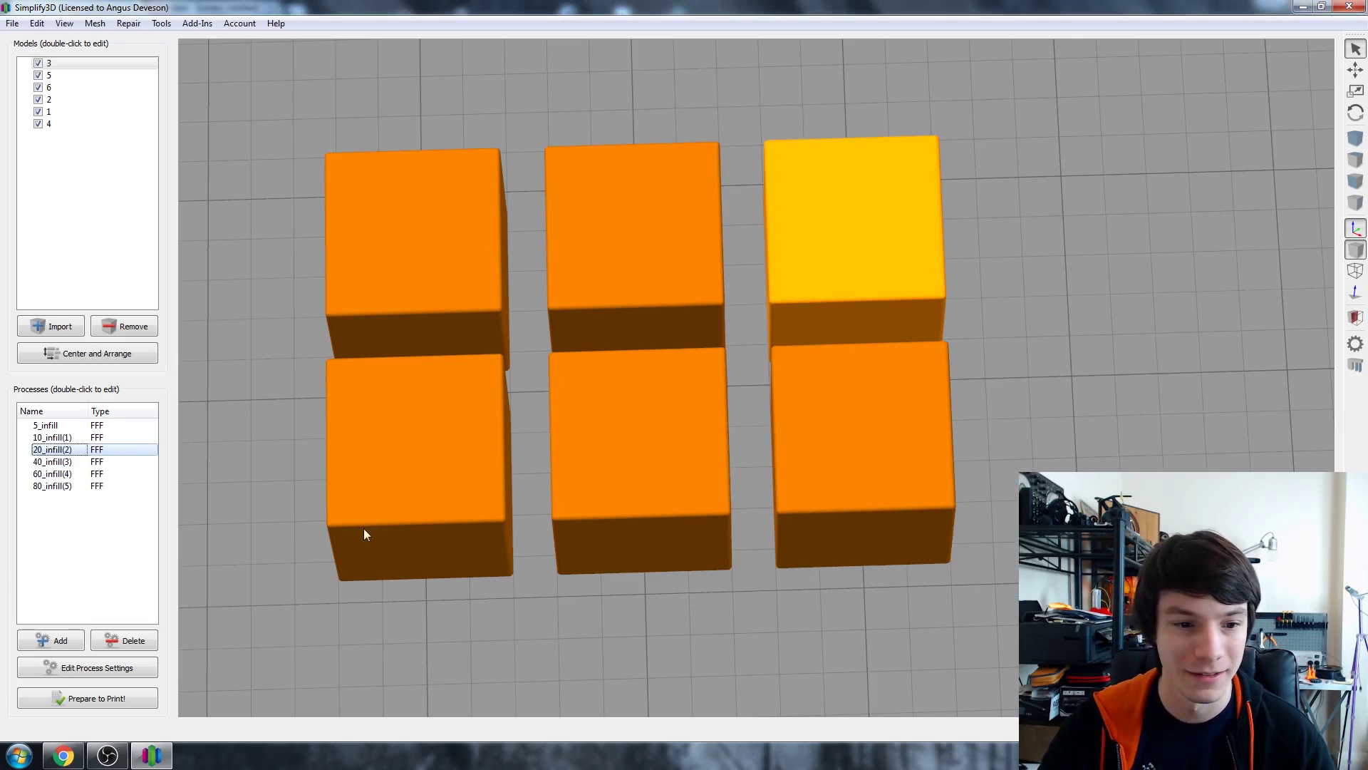
double_click(52, 461)
click(852, 281)
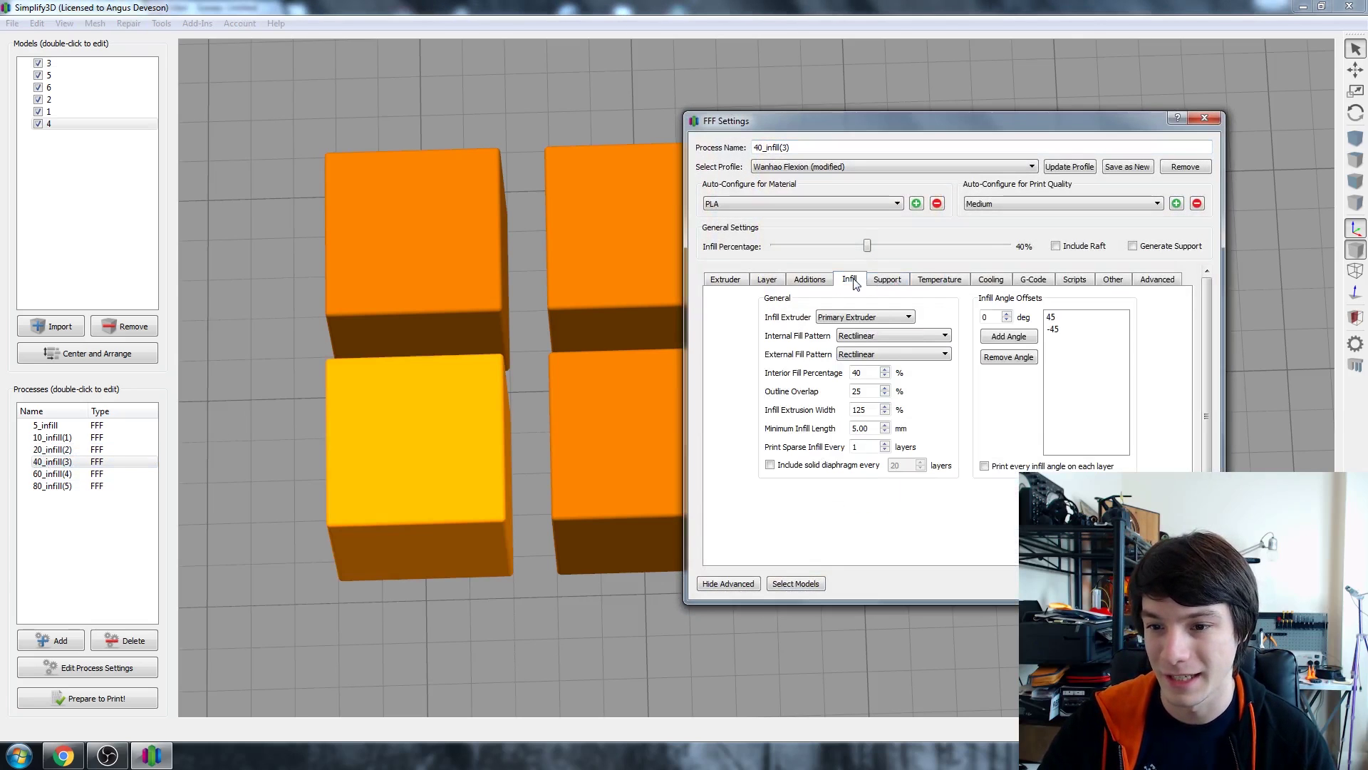
click(891, 284)
click(851, 280)
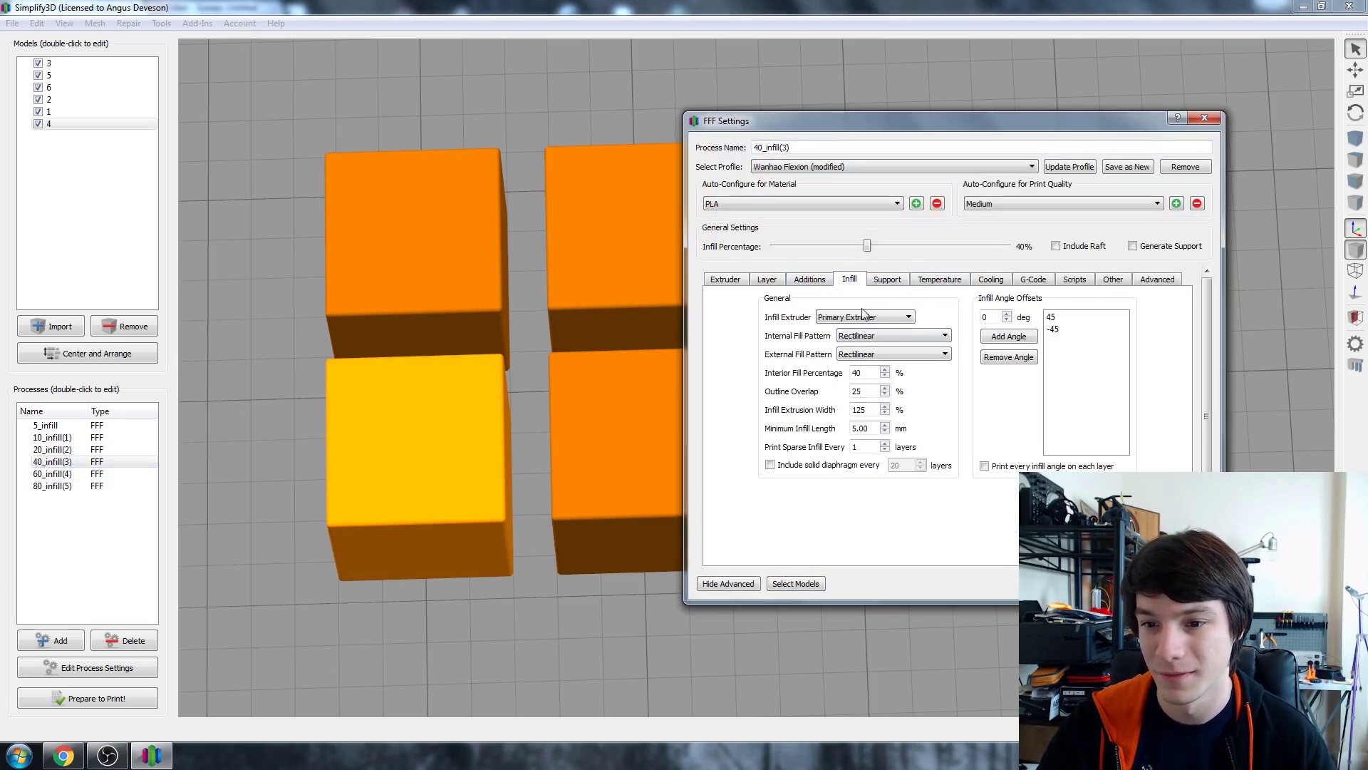
click(866, 336)
click(873, 394)
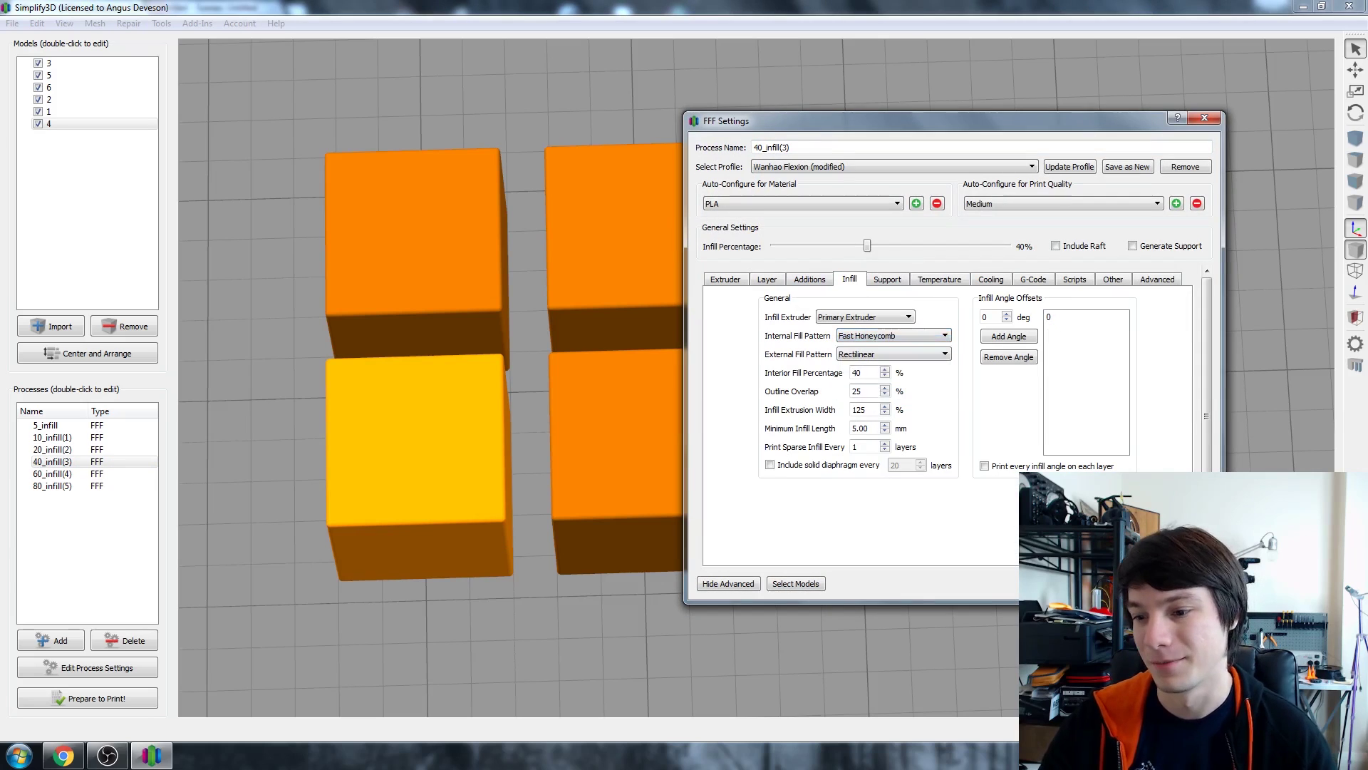
click(1183, 583)
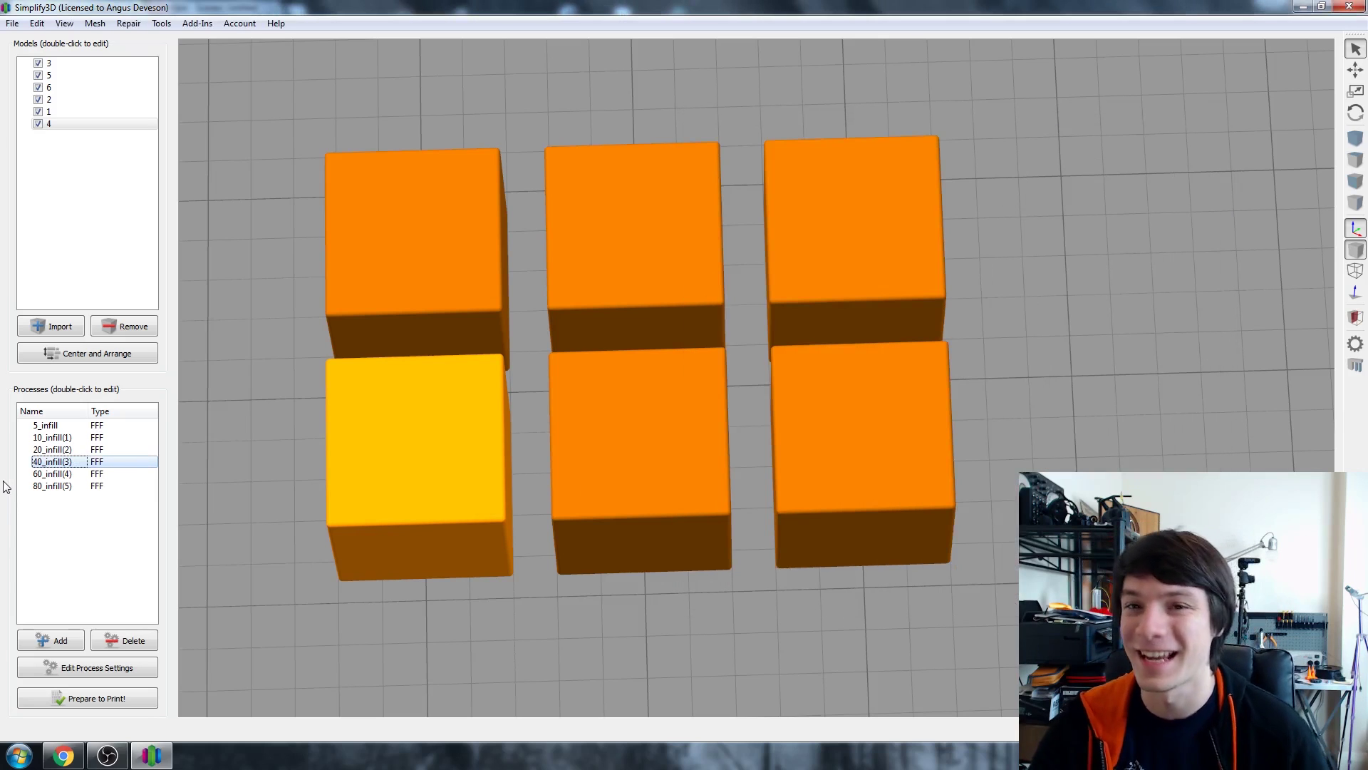
- Make the 60_infill(4) process print sparse infill every 2 layers
double_click(50, 474)
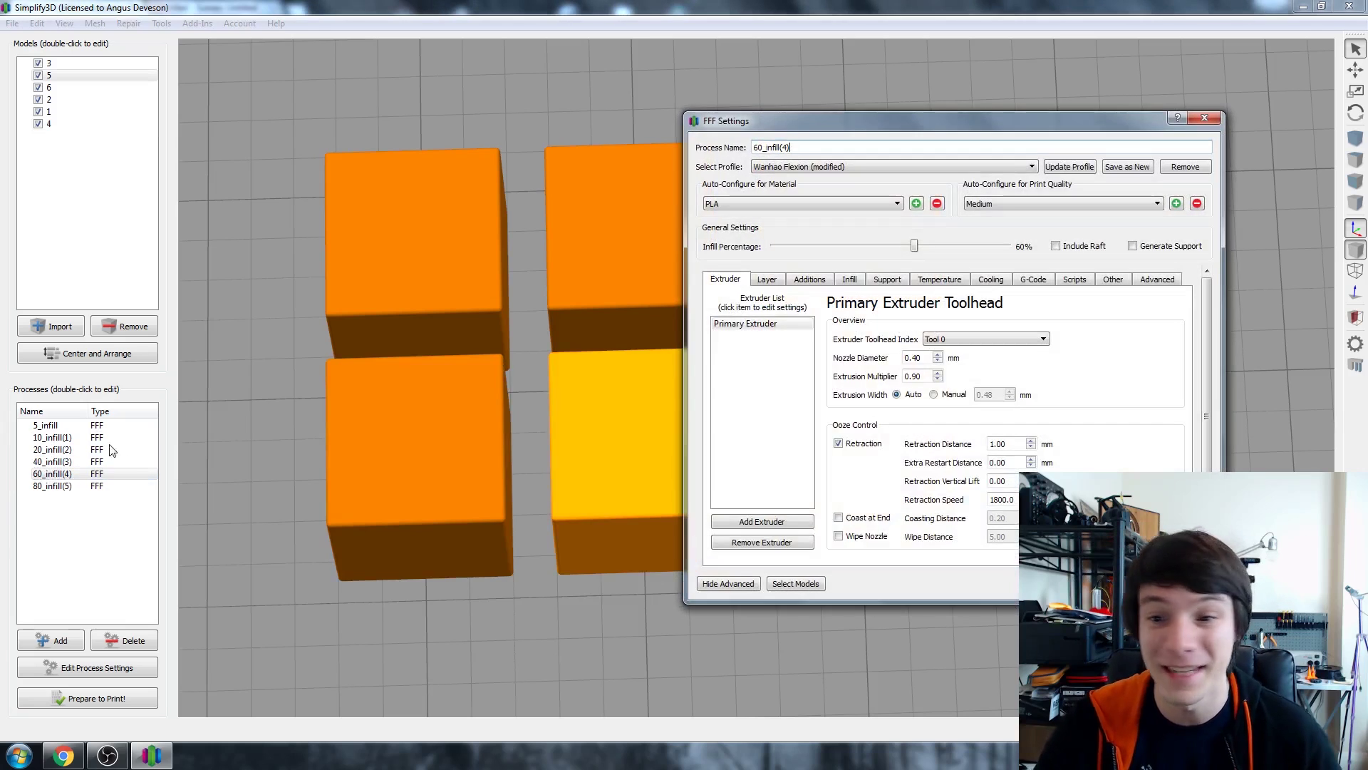
click(764, 281)
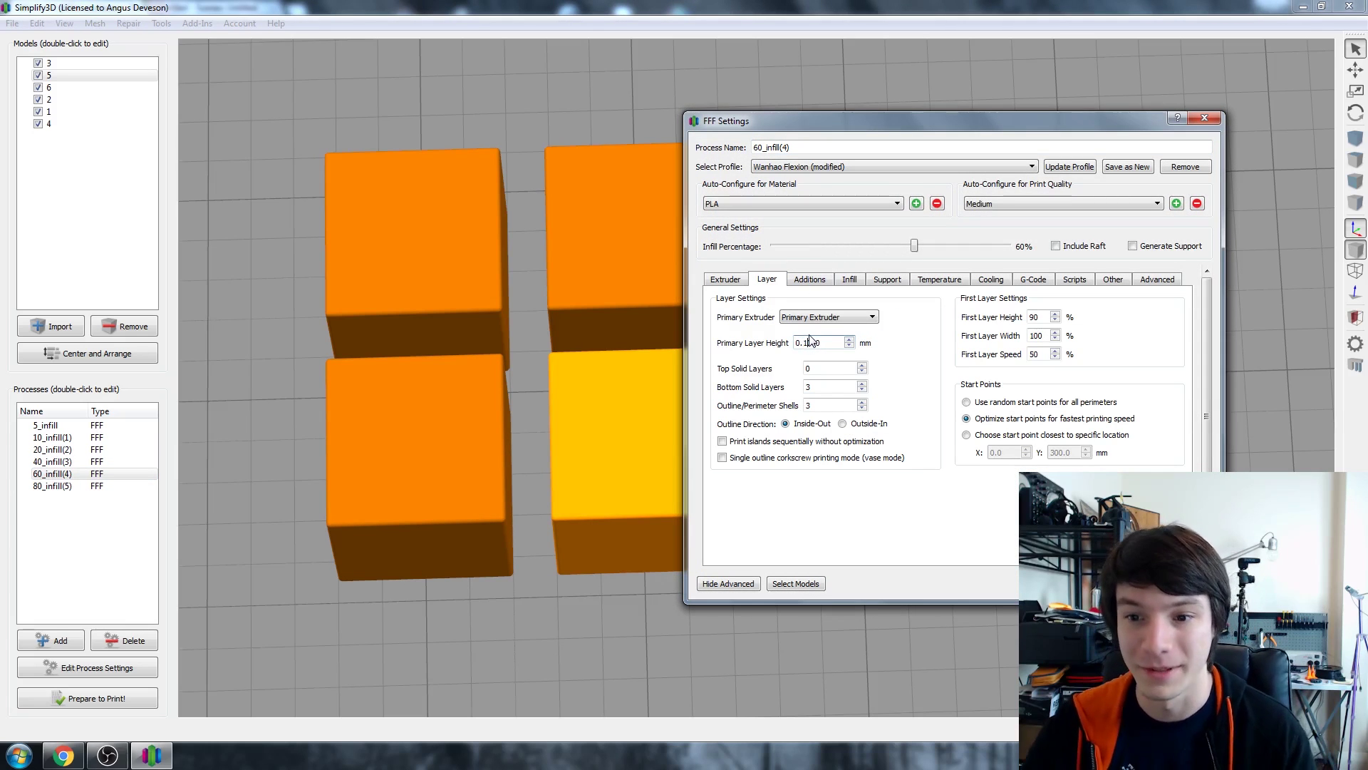
click(850, 280)
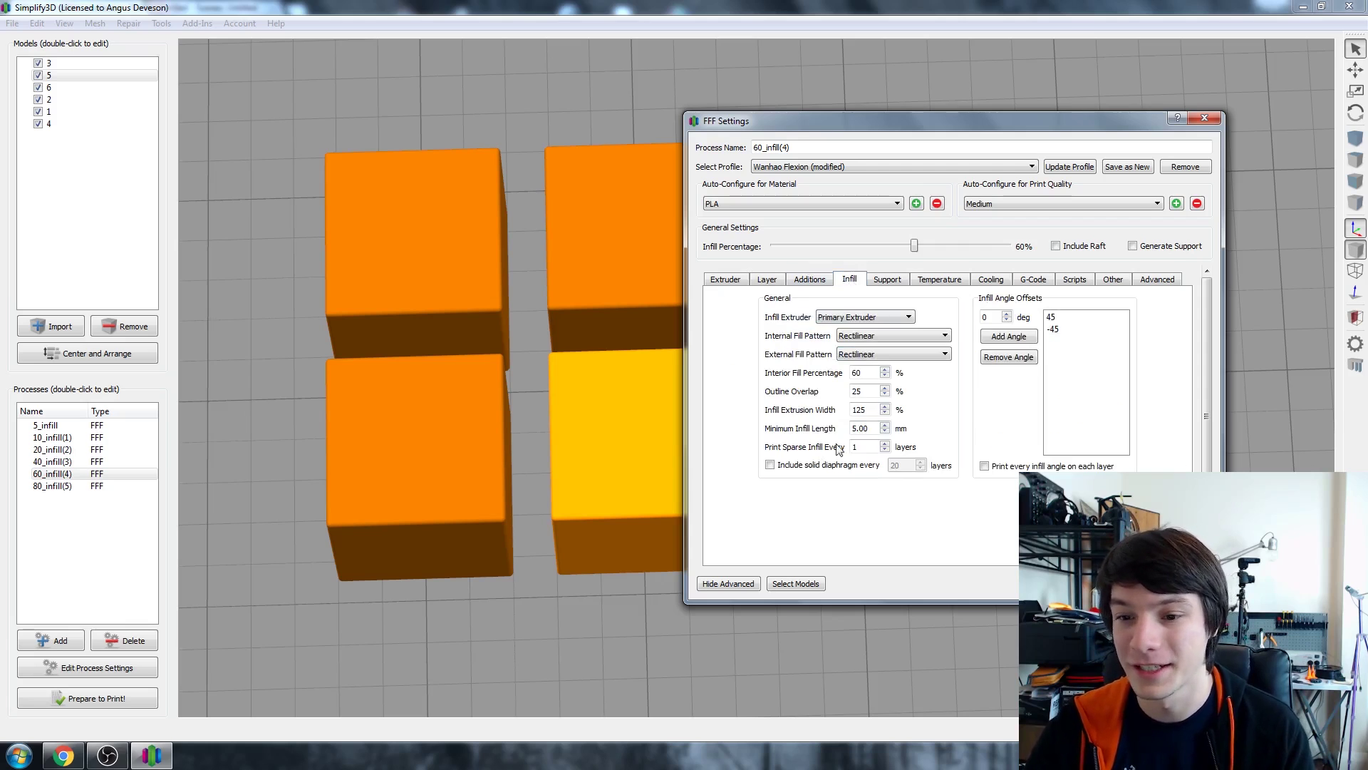
click(885, 442)
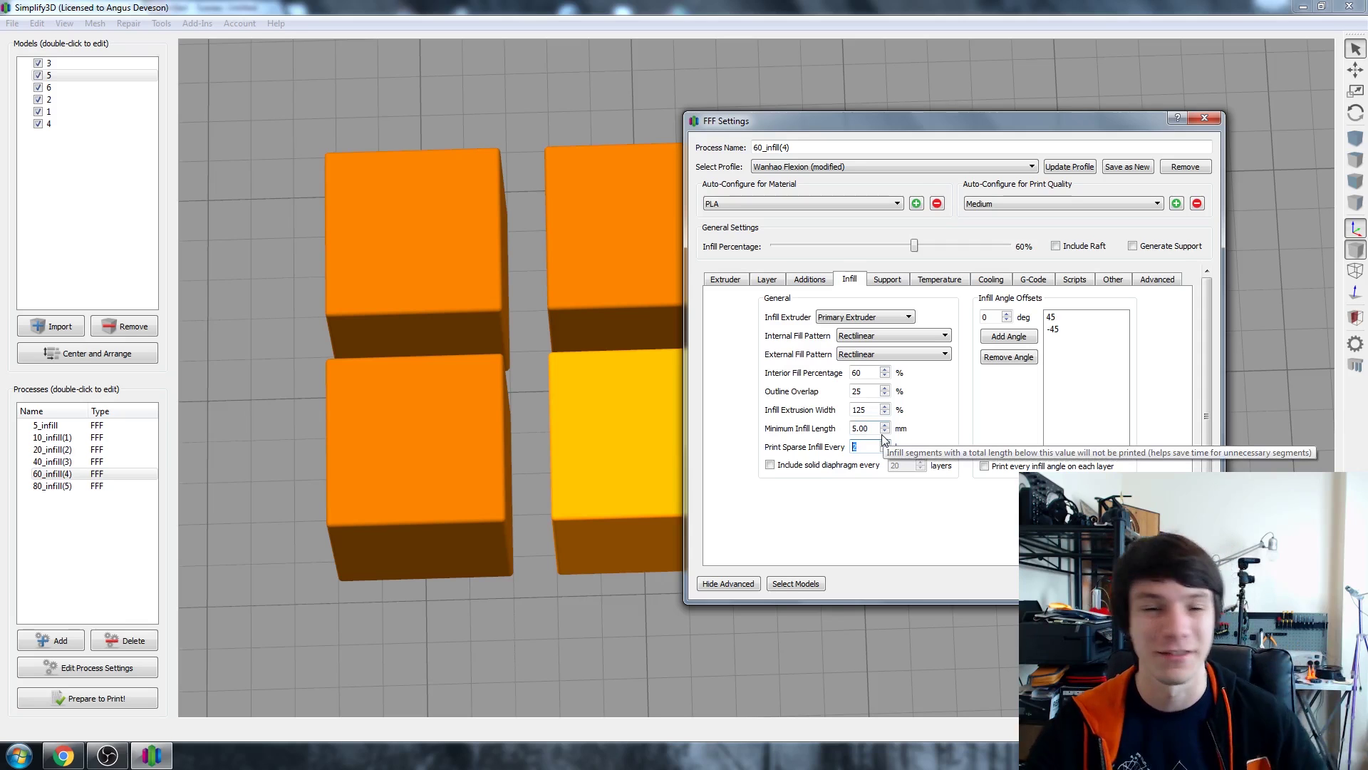
key(Escape)
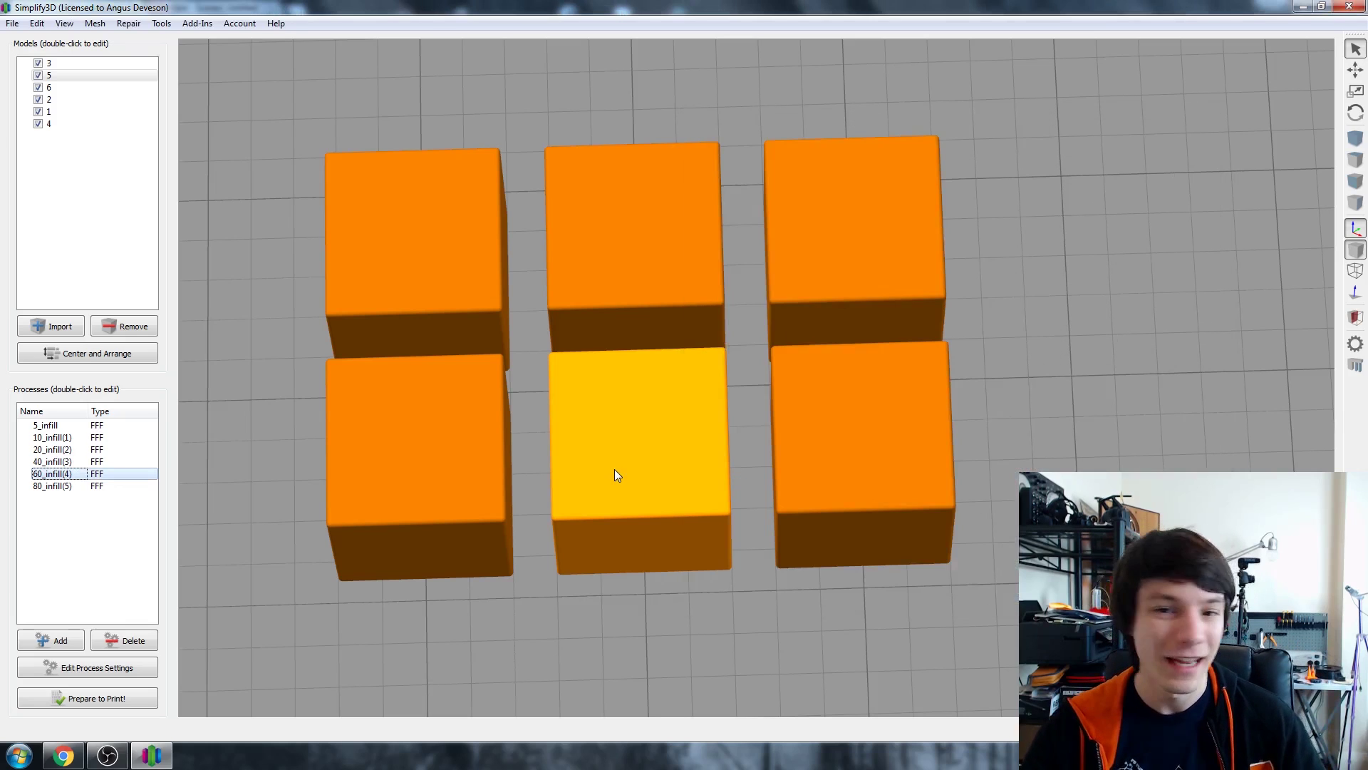
- Slice all six revised processes together (3 h 59 min, 10832.6 mm) and orbit the preview
click(80, 698)
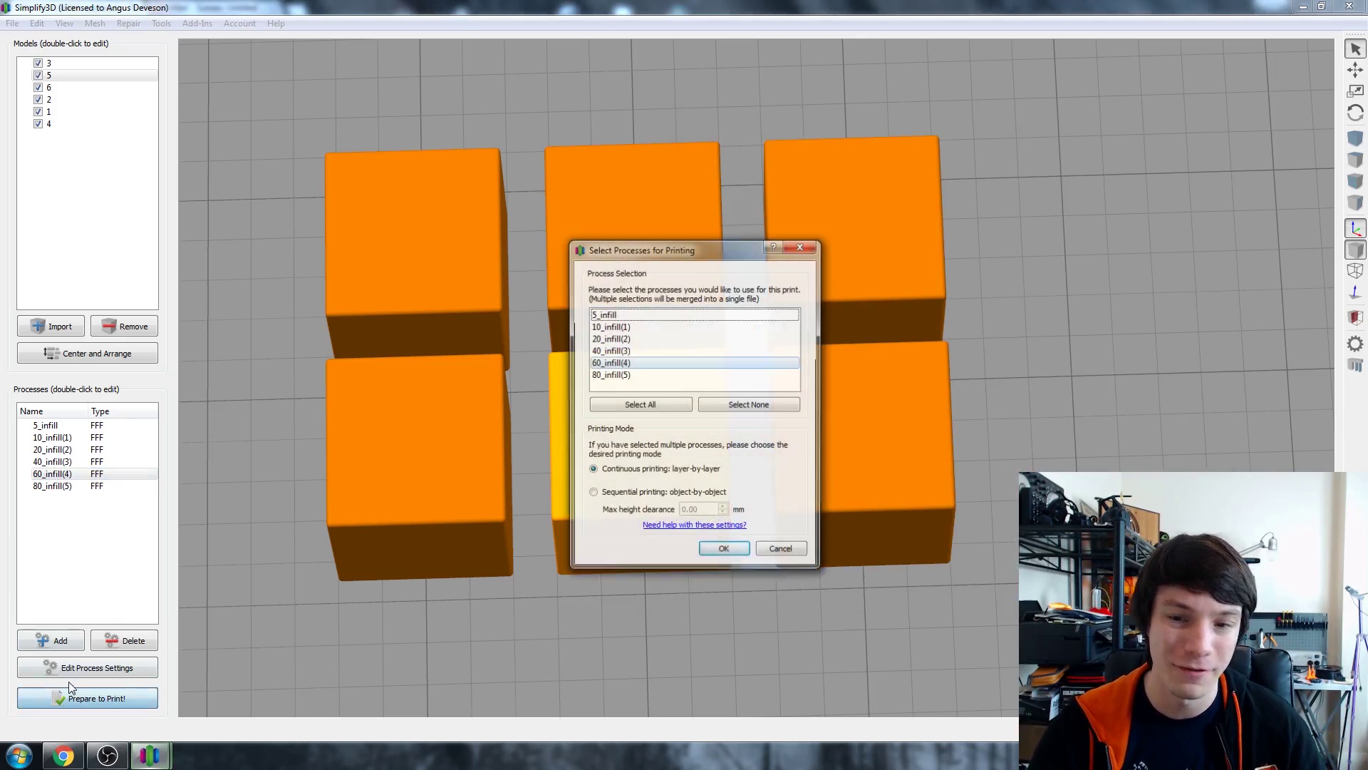
click(645, 402)
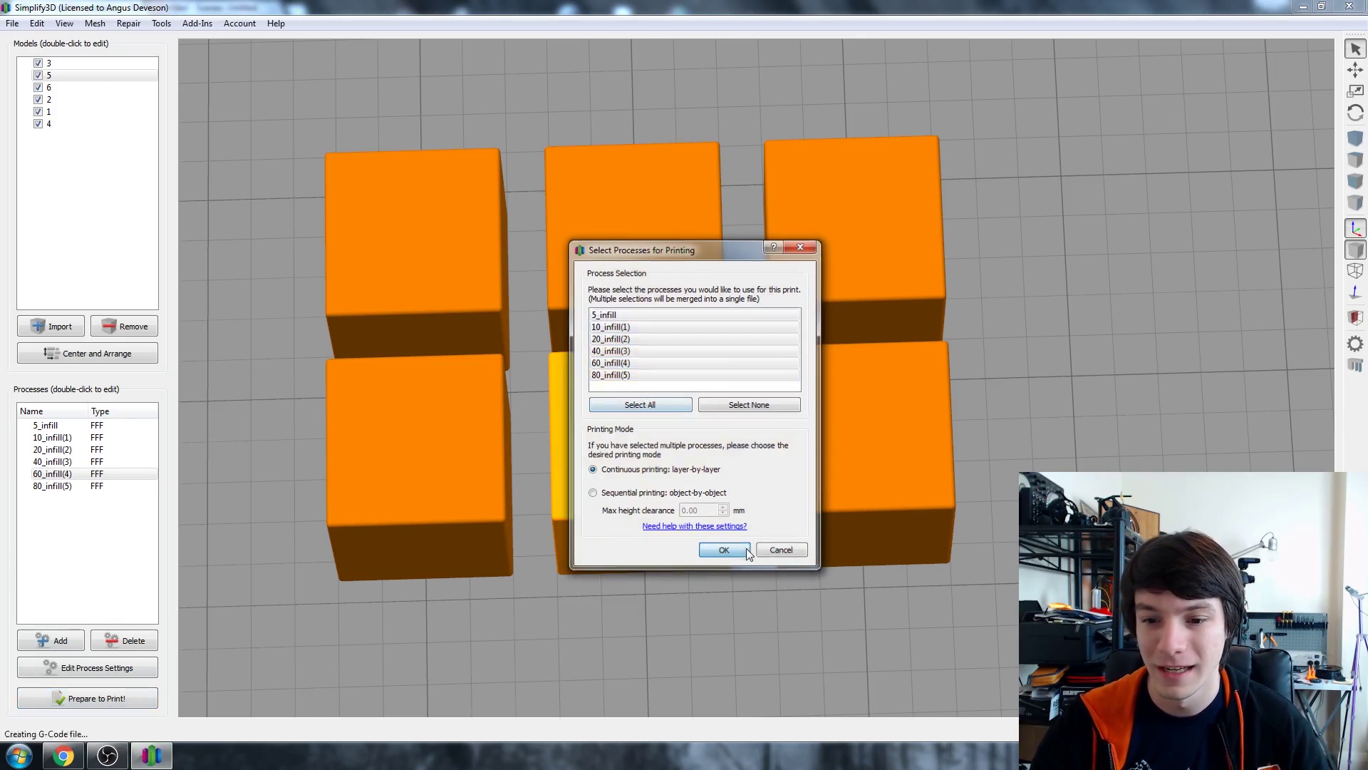
click(724, 550)
drag(546, 431, 530, 509)
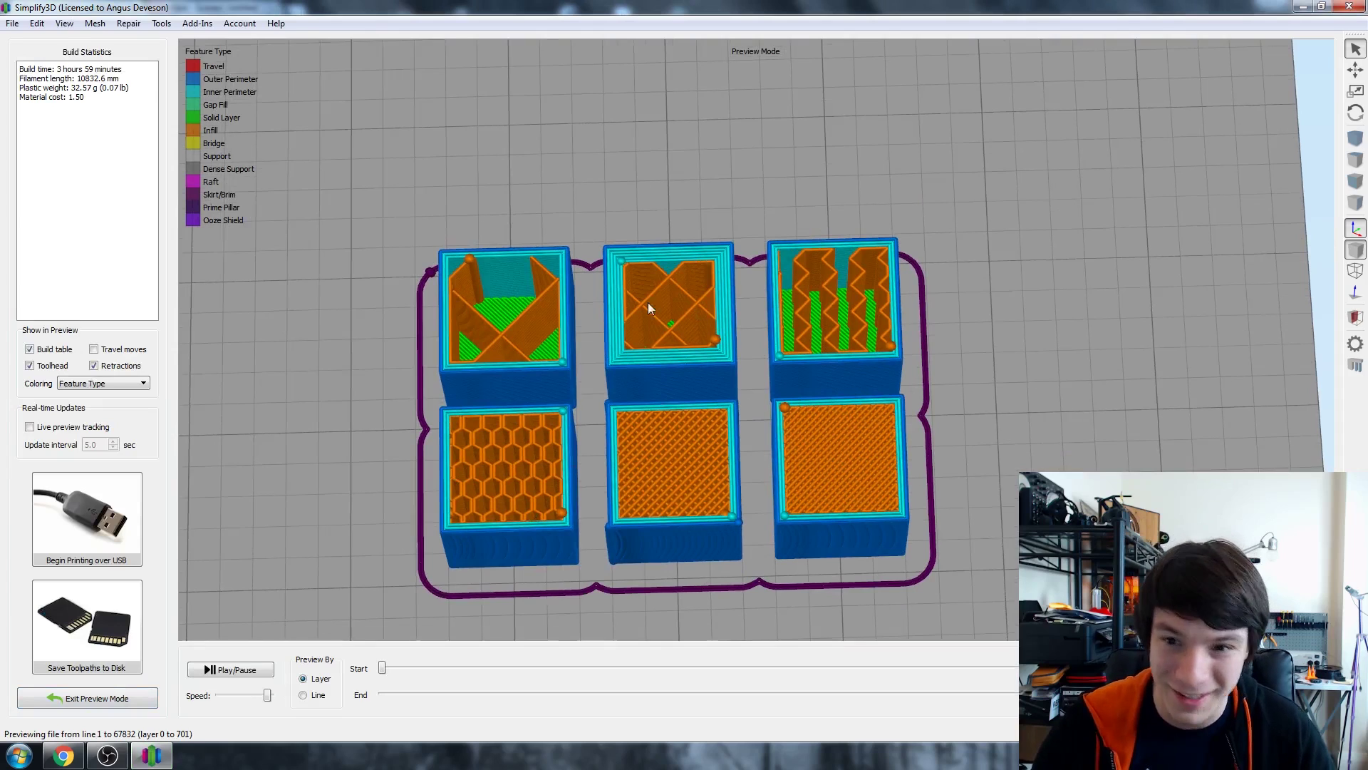
drag(439, 476, 541, 353)
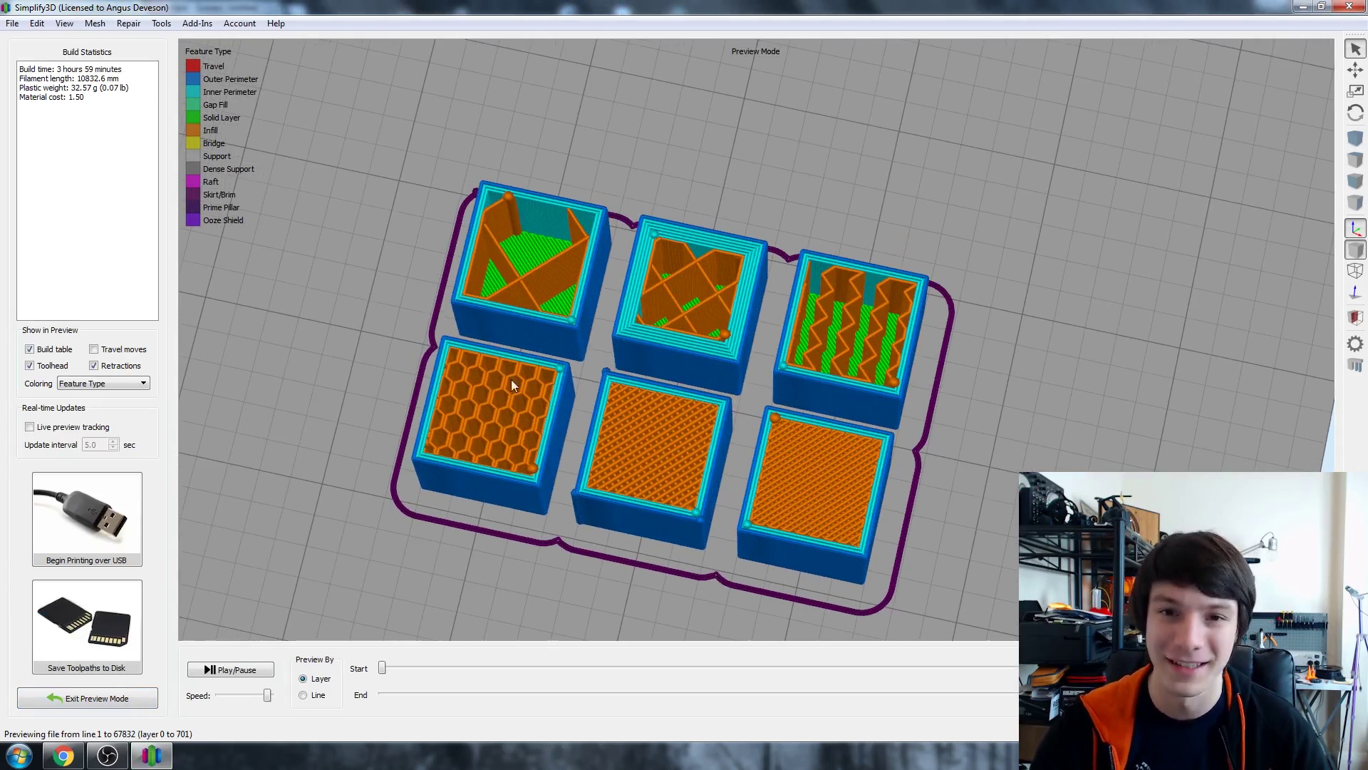
drag(703, 514, 741, 447)
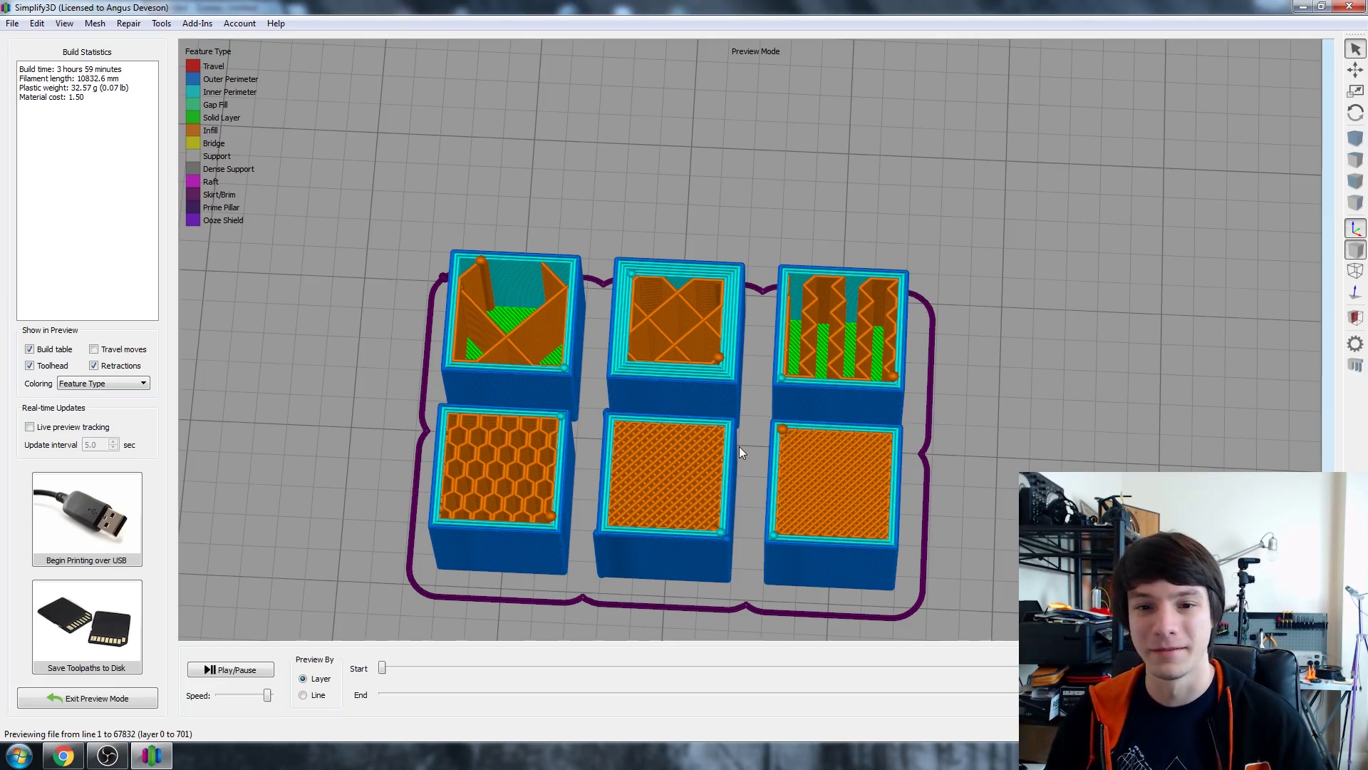
right_drag(852, 470, 764, 327)
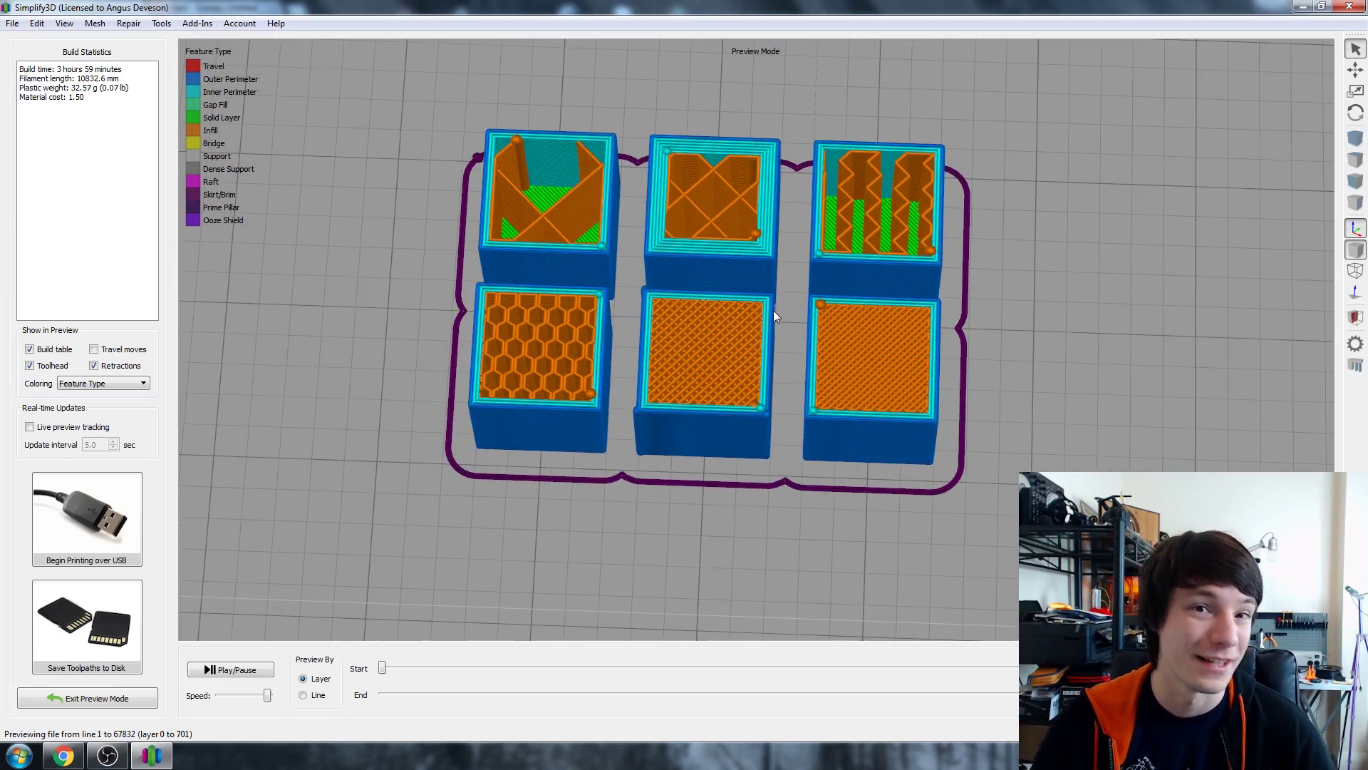